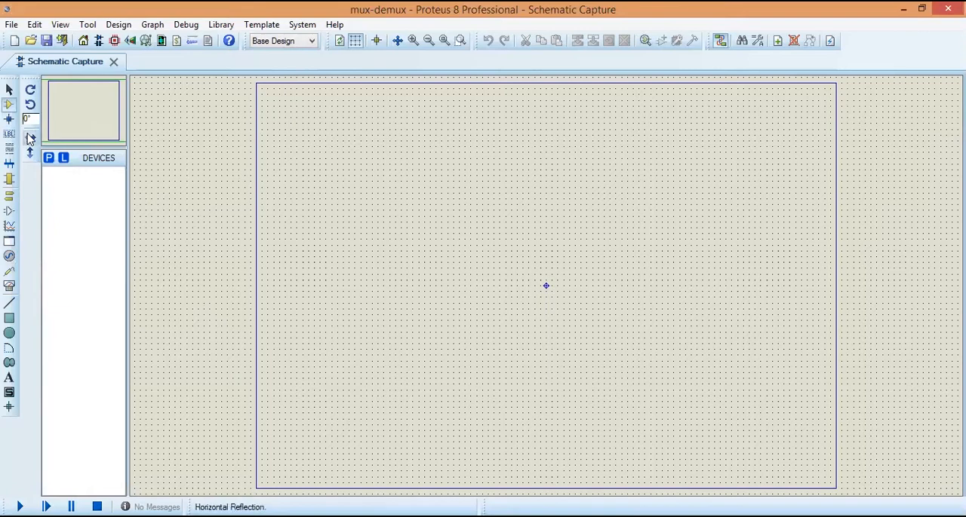
Step: Find the 74LS11 three-input AND gate in the parts library and add it to the project's devices
click(49, 159)
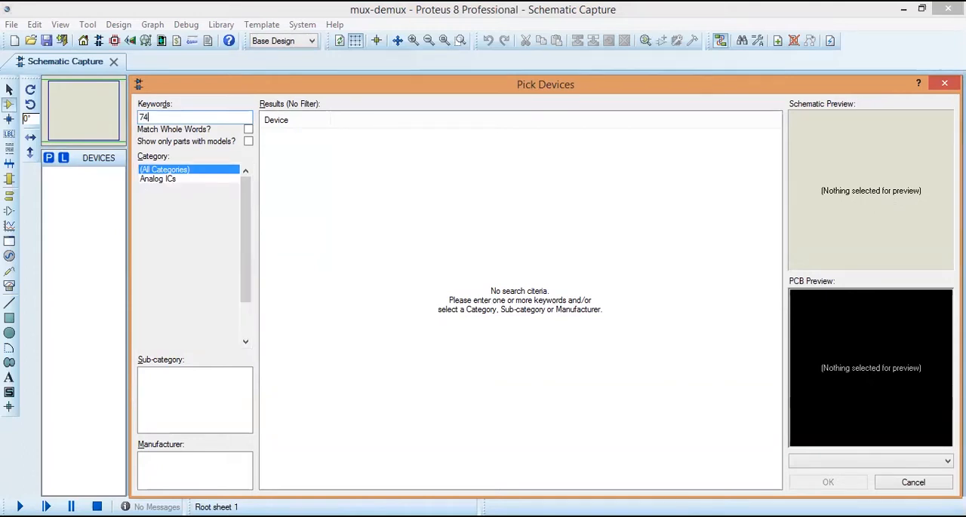
text(ls11)
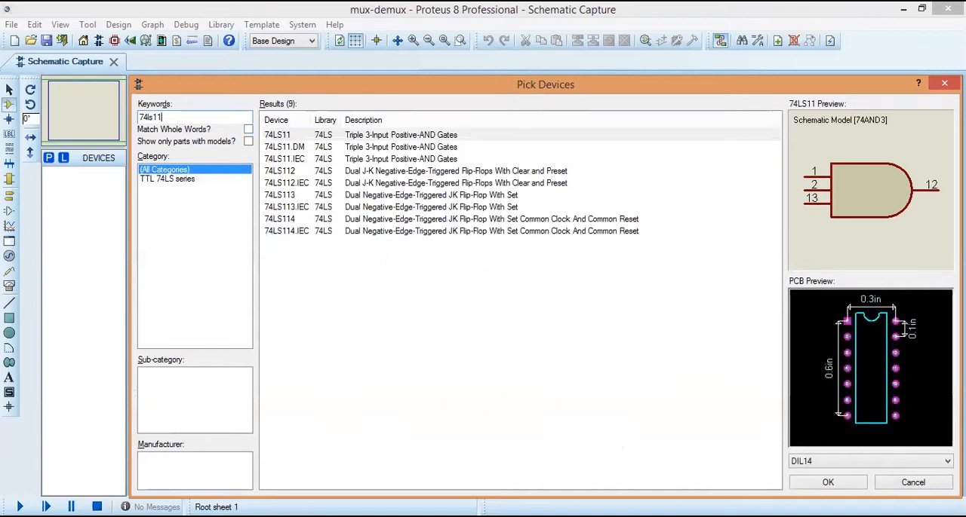
click(830, 484)
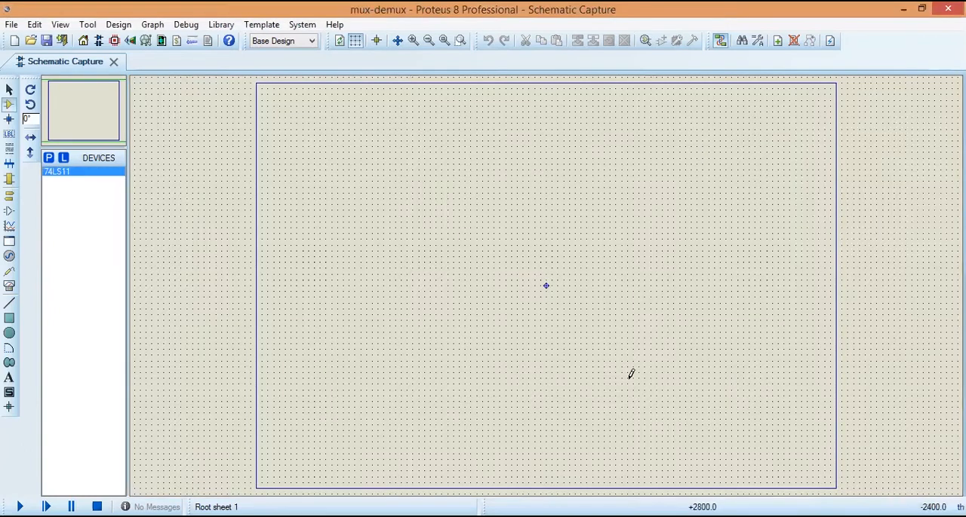
Step: Place four 74LS11 AND gates in an evenly spaced vertical column in the upper left part of the sheet
click(378, 141)
click(381, 138)
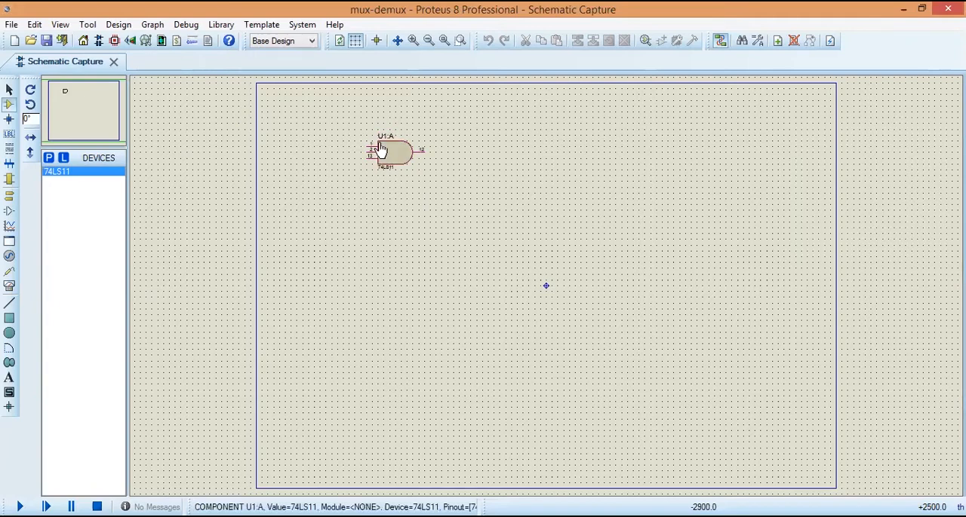
click(382, 187)
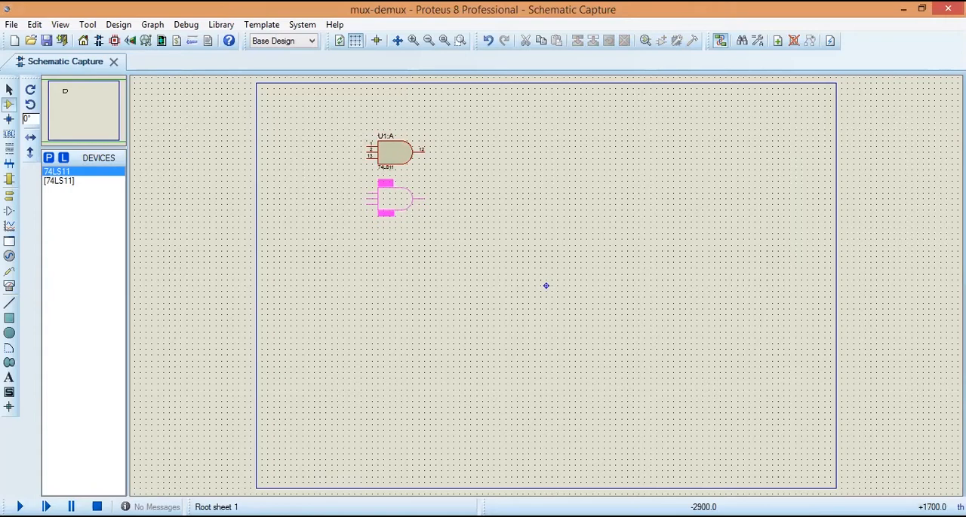
click(383, 187)
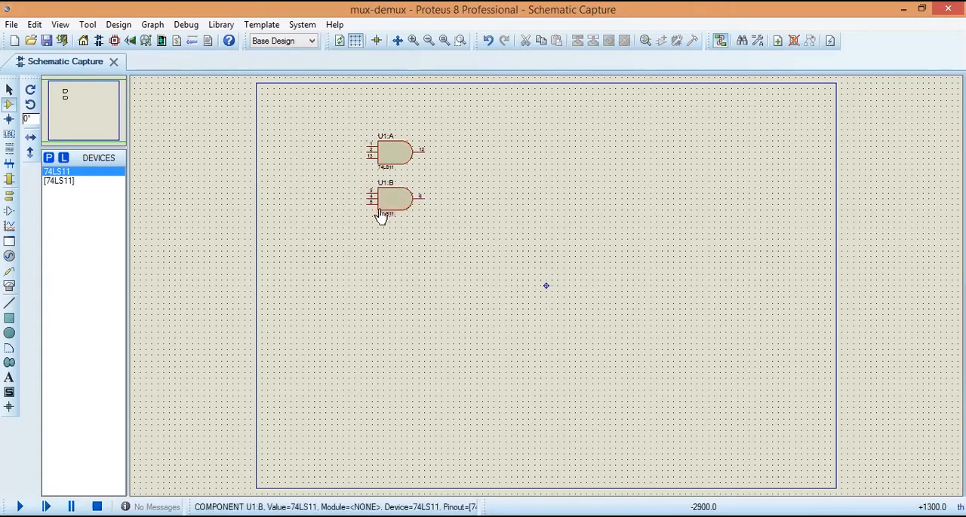
click(382, 234)
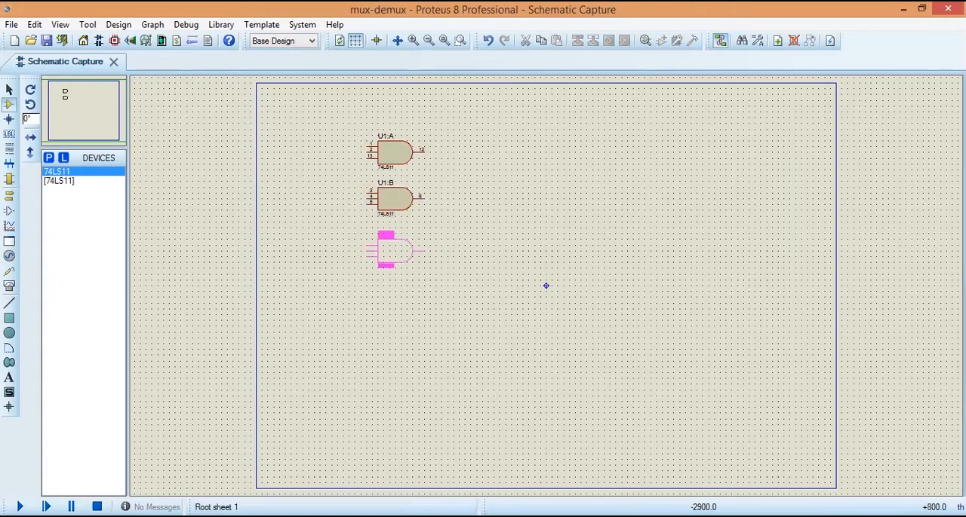
click(381, 234)
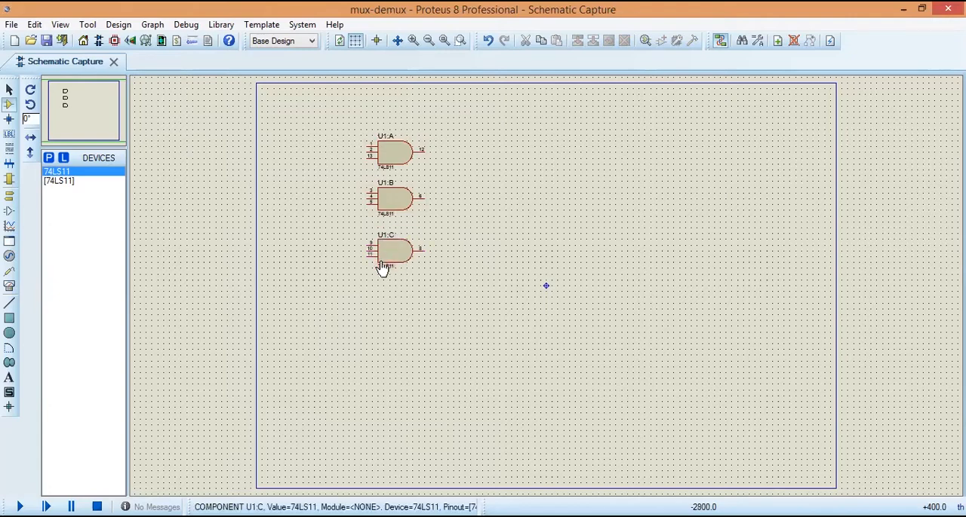
click(382, 287)
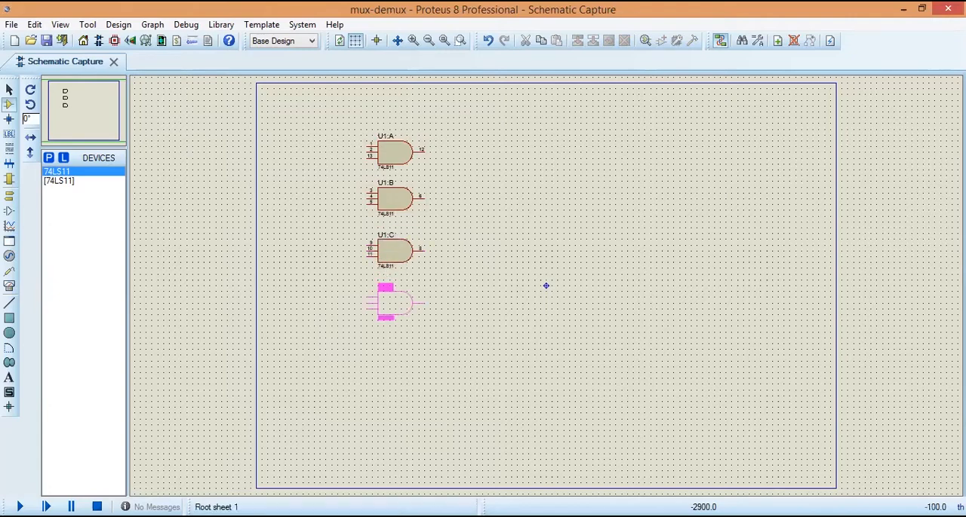
click(380, 297)
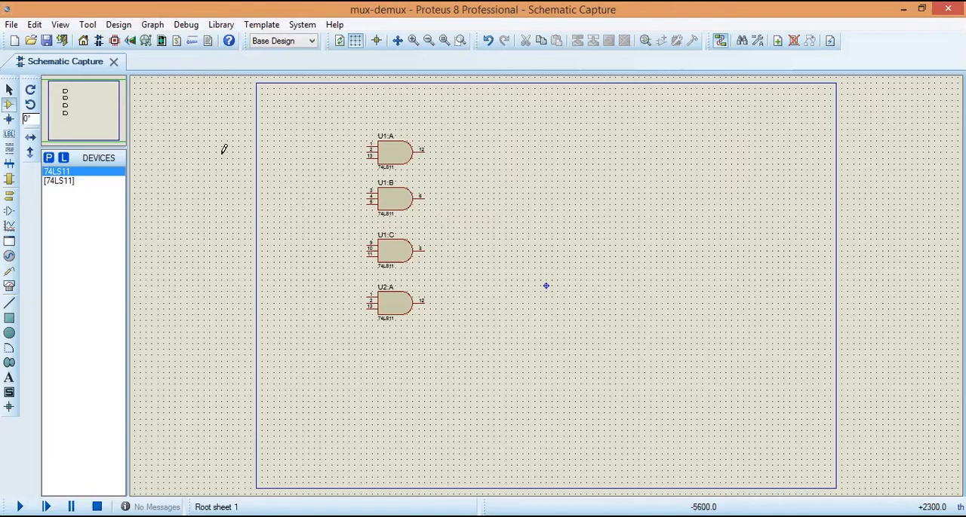
Step: Add the 74LS20 four-input NAND gate from the library and place one to the right of the AND gates, around mid-column height
click(50, 160)
text(74ls)
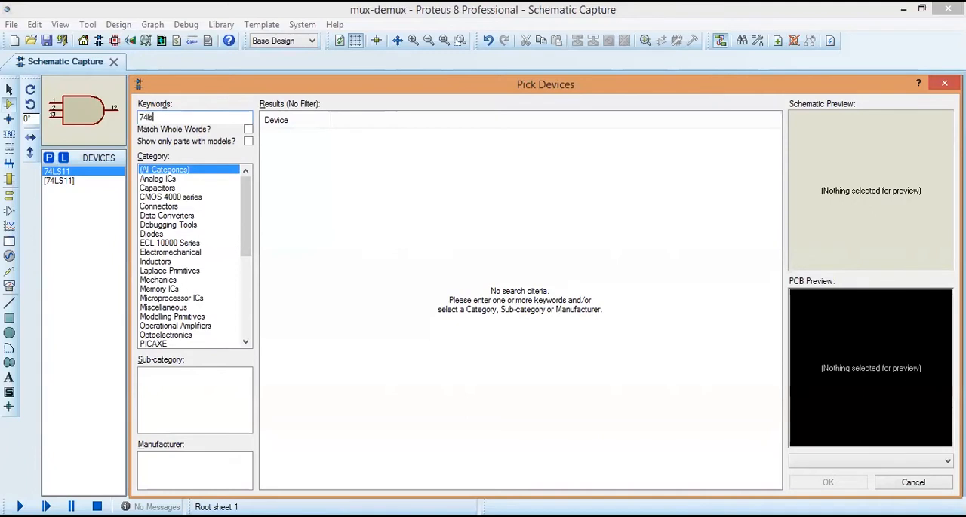
text(20)
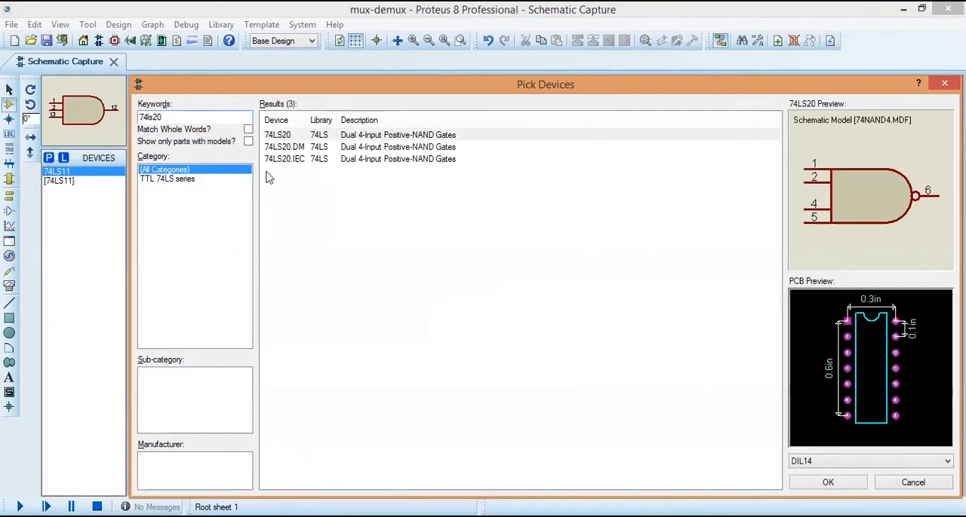
click(829, 481)
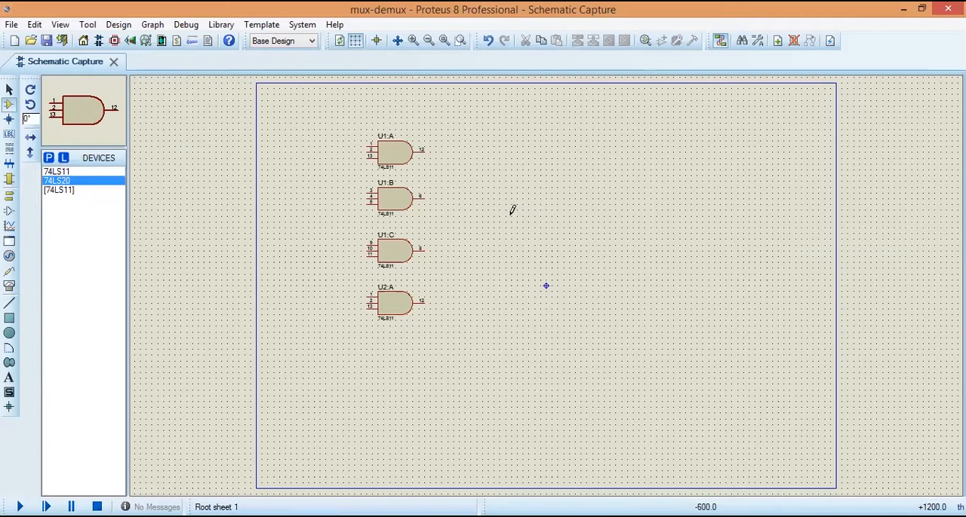
click(512, 210)
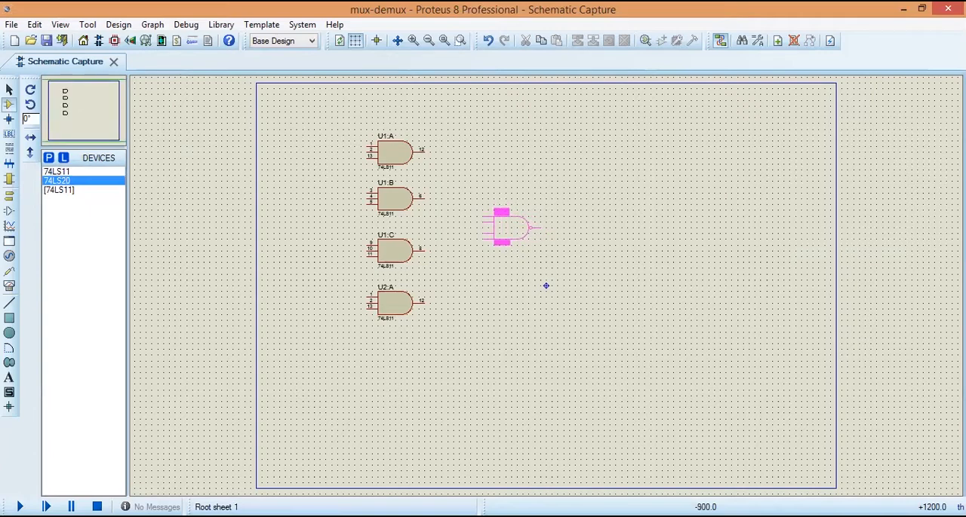
click(498, 213)
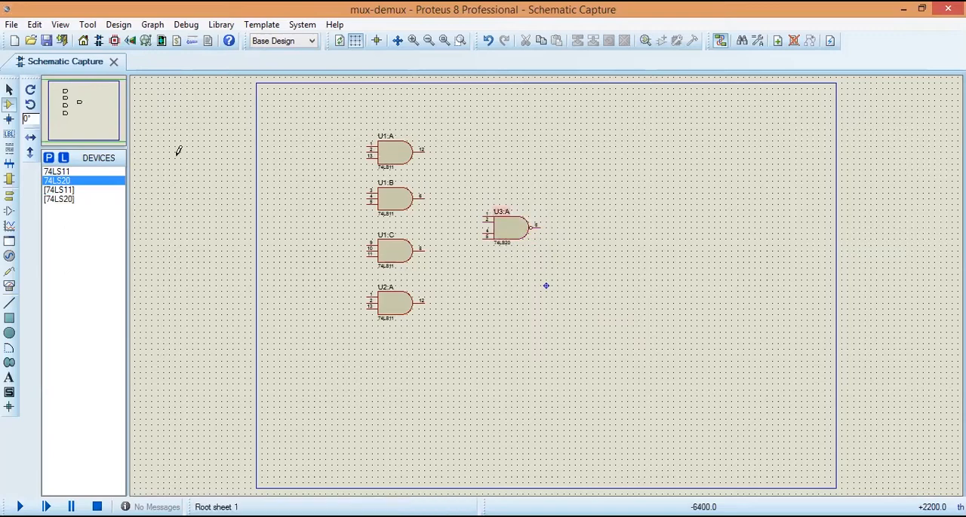
Step: Find the 74LS04 inverter in the parts library and add it to the project's devices
click(49, 160)
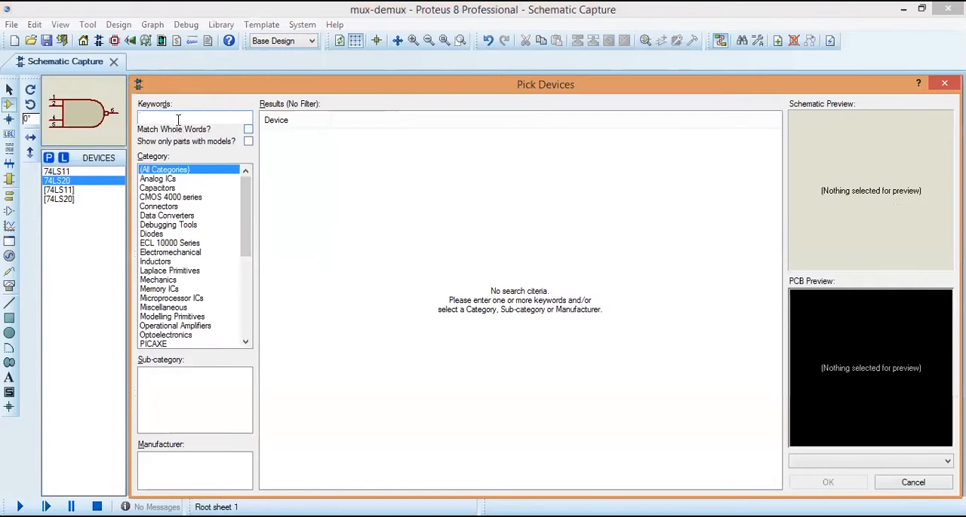
text(74ls04)
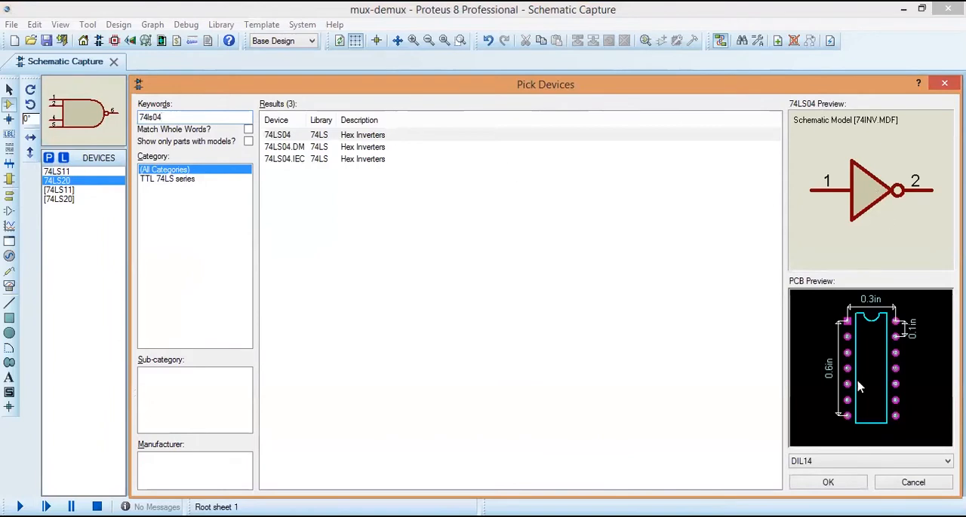
click(831, 482)
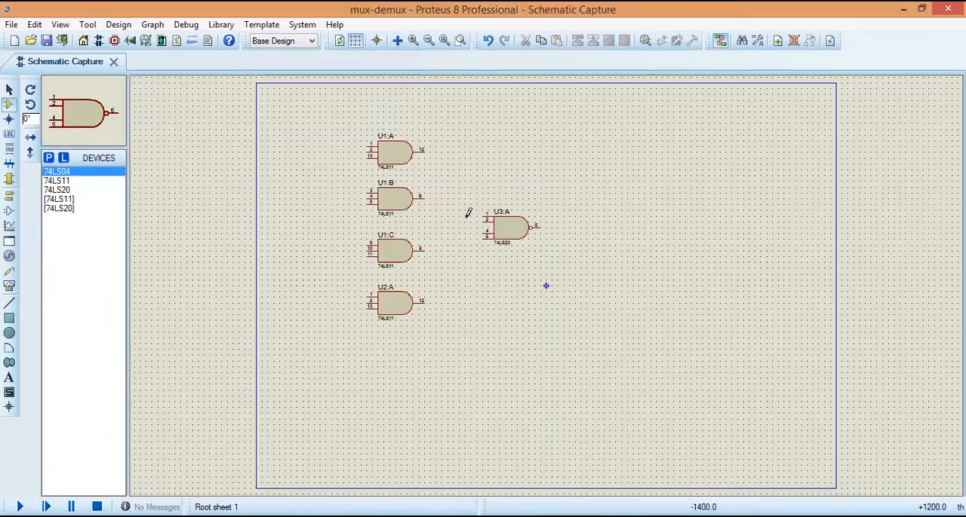
Step: Place four 74LS04 inverters in a column, each aligned with the output of one AND gate
click(443, 151)
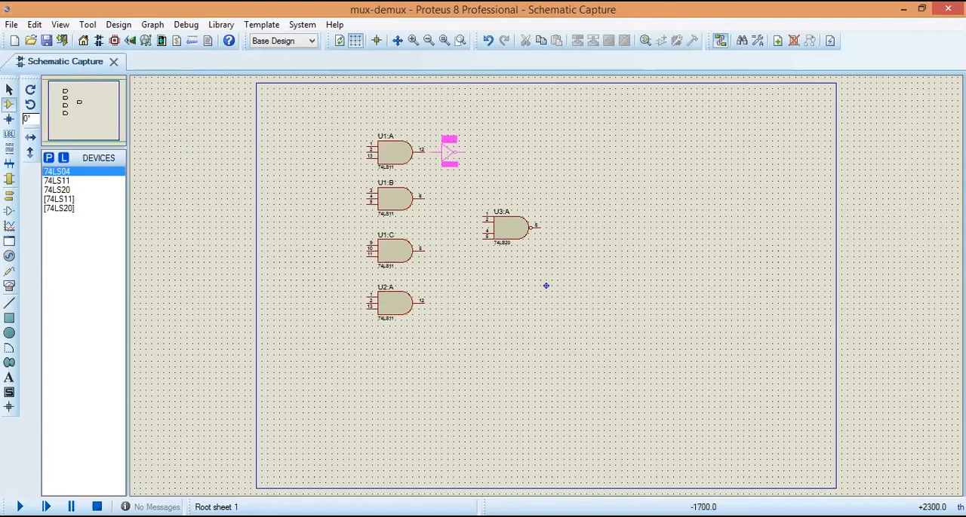
click(448, 149)
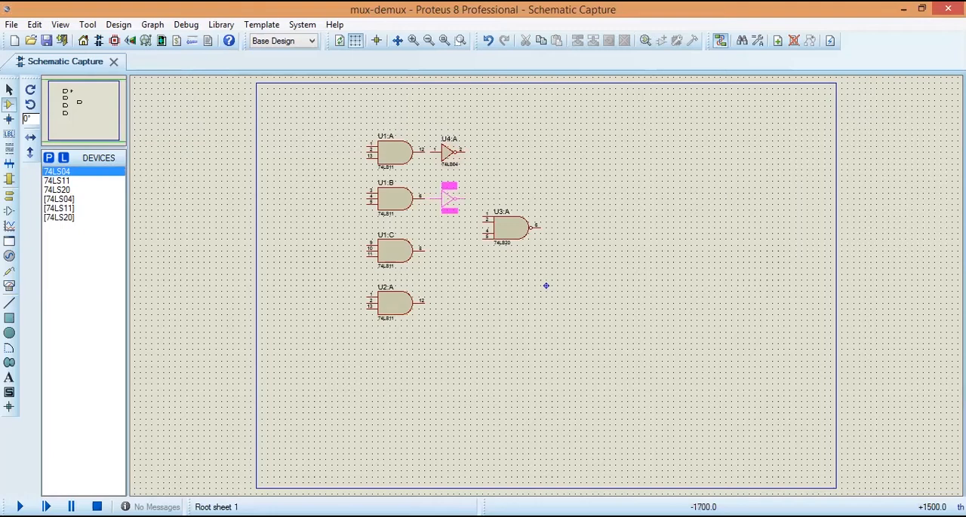
click(448, 196)
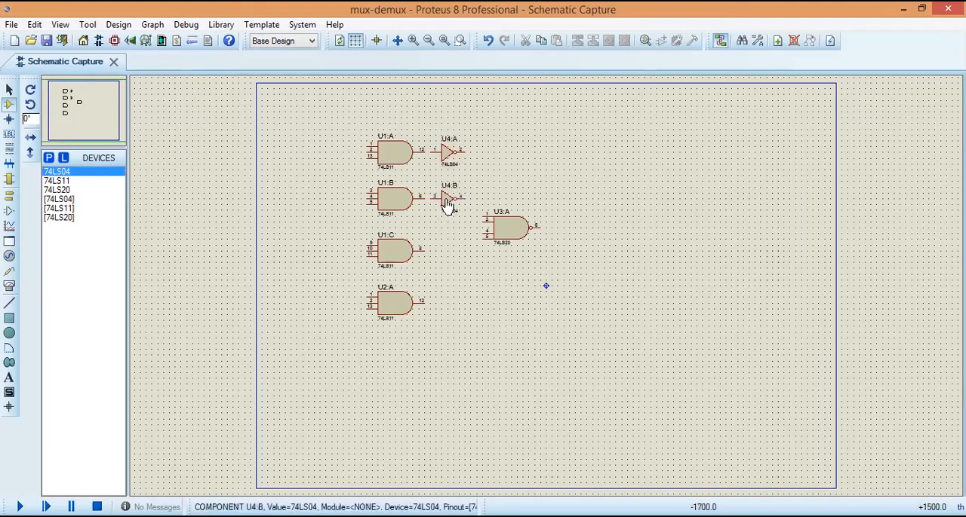
click(447, 250)
click(448, 297)
click(448, 302)
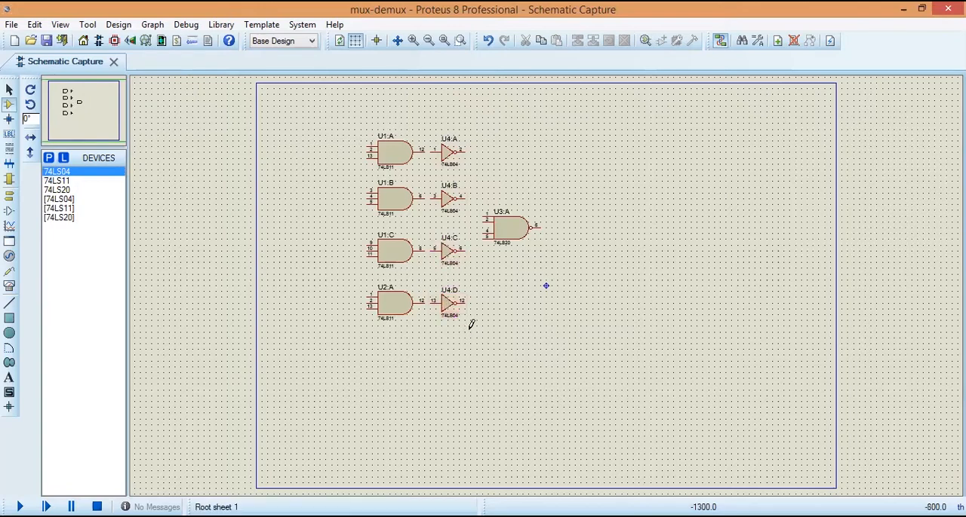
Step: Wire the output of each of the four AND gates to the input of the inverter beside it
click(430, 152)
click(425, 199)
click(441, 199)
click(424, 250)
click(431, 250)
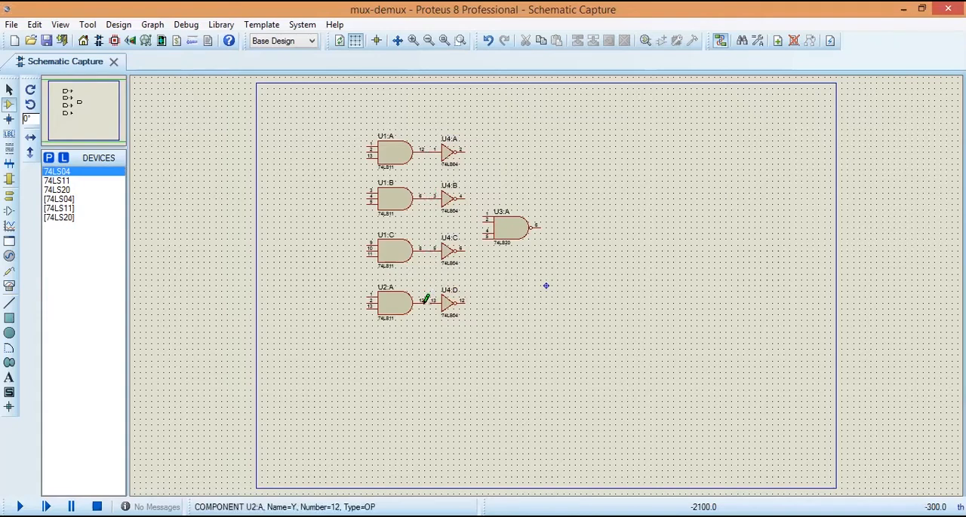
click(432, 300)
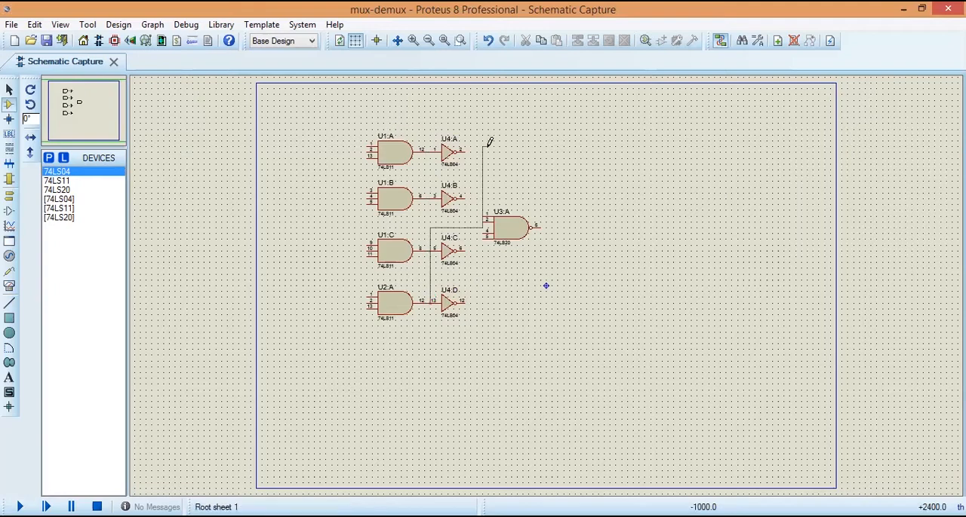
key(Escape)
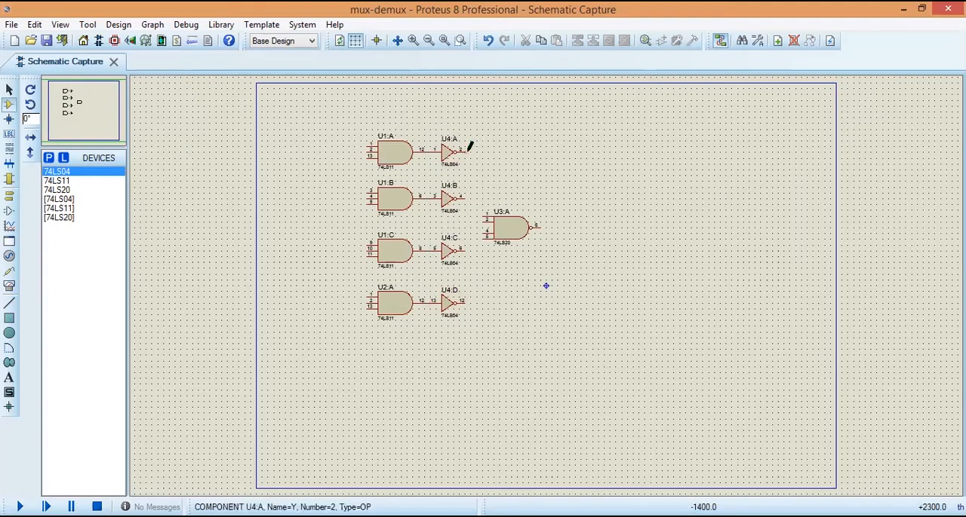
Step: Wire the outputs of the four inverters to the four inputs of the 74LS20 NAND gate in matching order
click(471, 201)
click(483, 220)
click(471, 247)
click(483, 230)
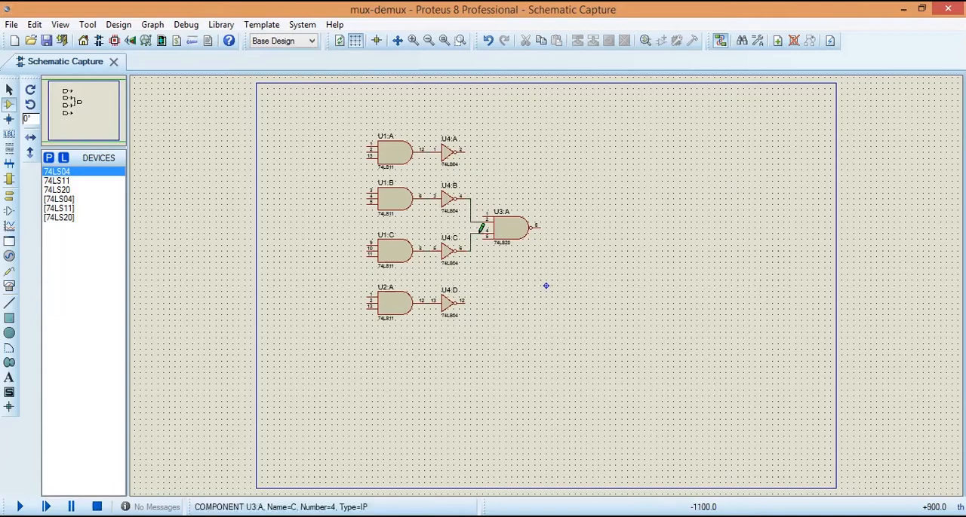
click(476, 153)
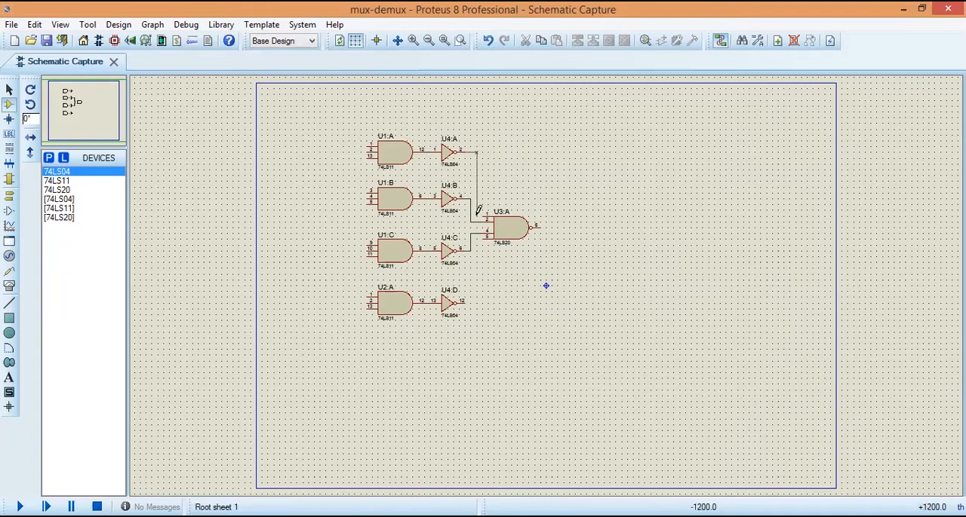
click(485, 217)
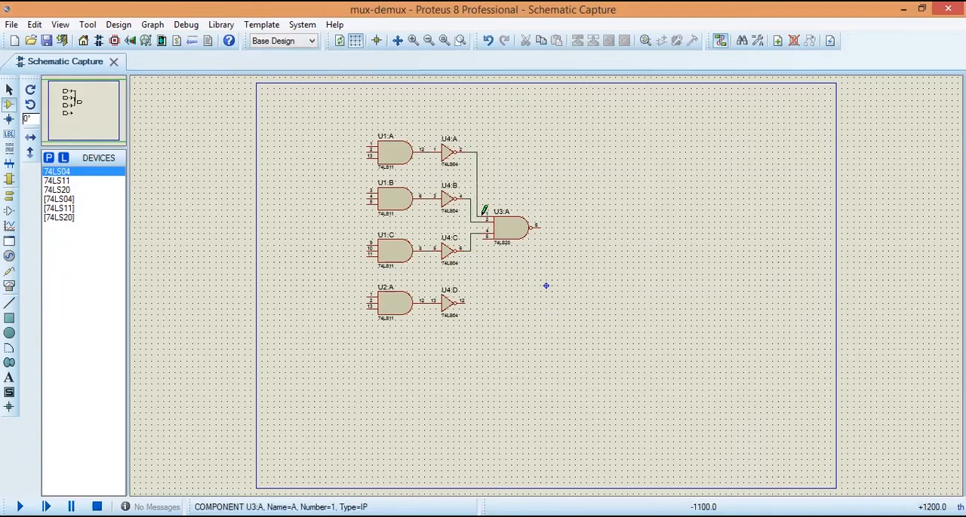
click(465, 300)
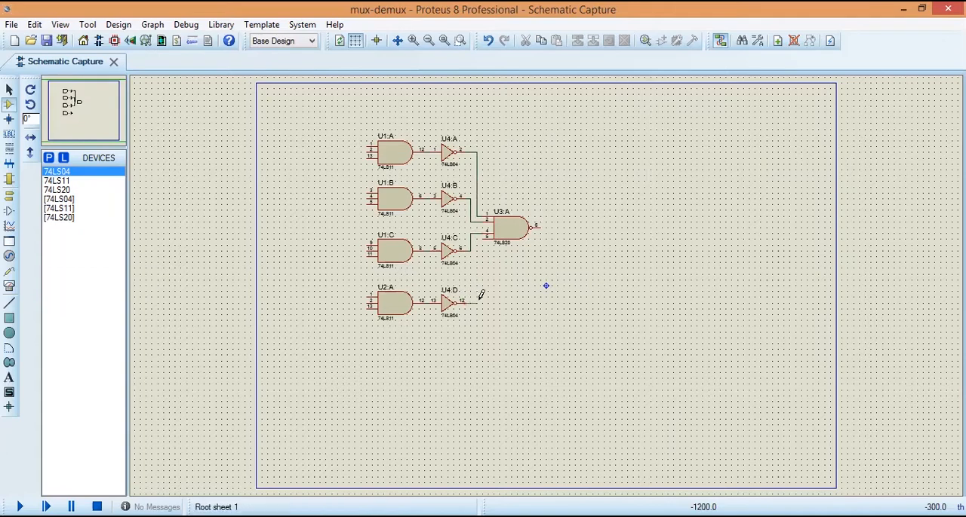
click(485, 234)
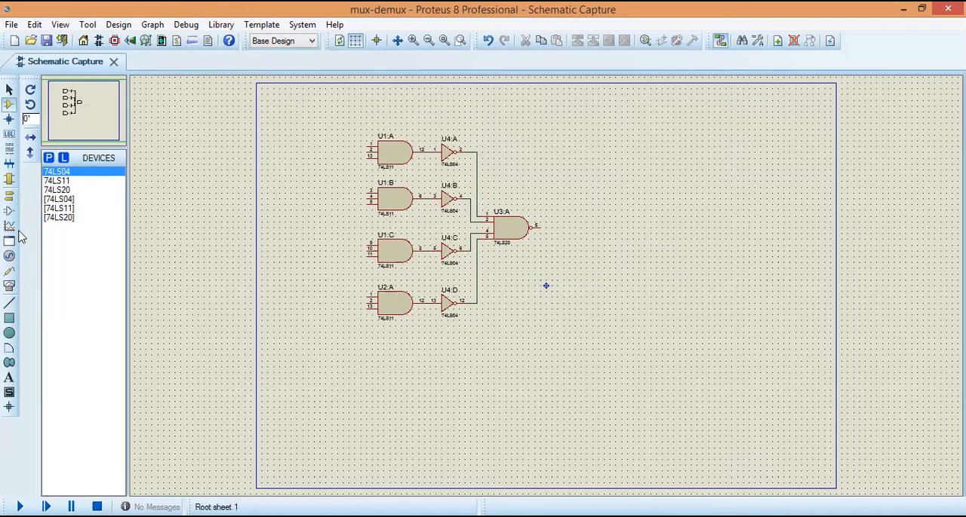
Step: Place four DCLOCK generators in a vertical column along the sheet's left border, left of the AND gates
click(9, 257)
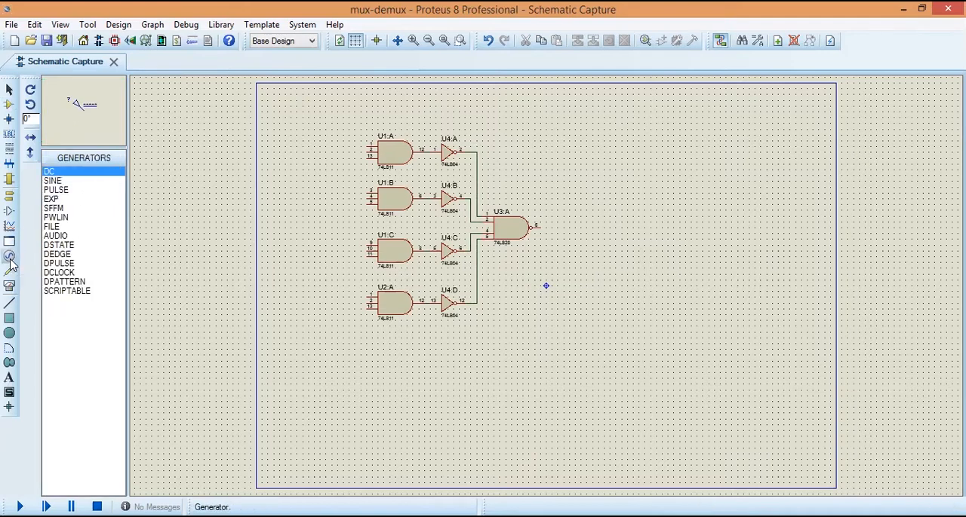
click(57, 273)
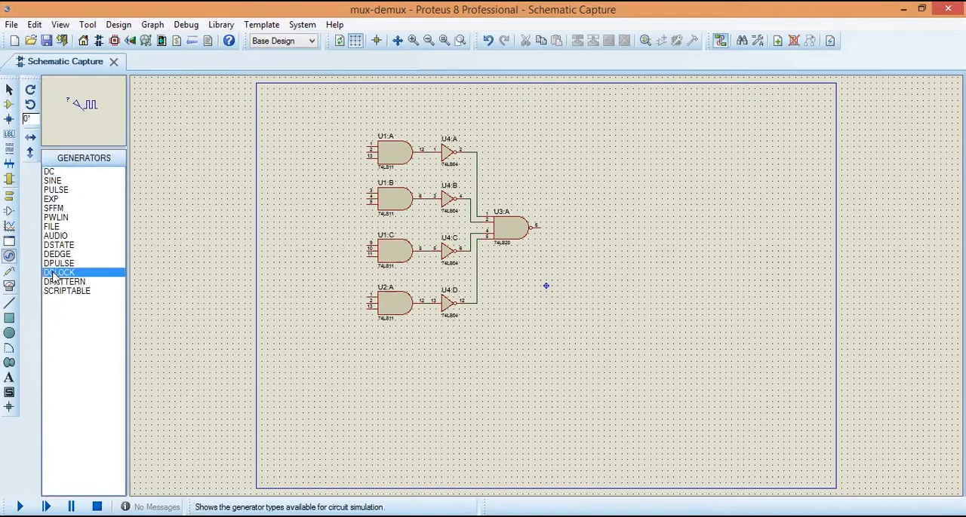
click(245, 139)
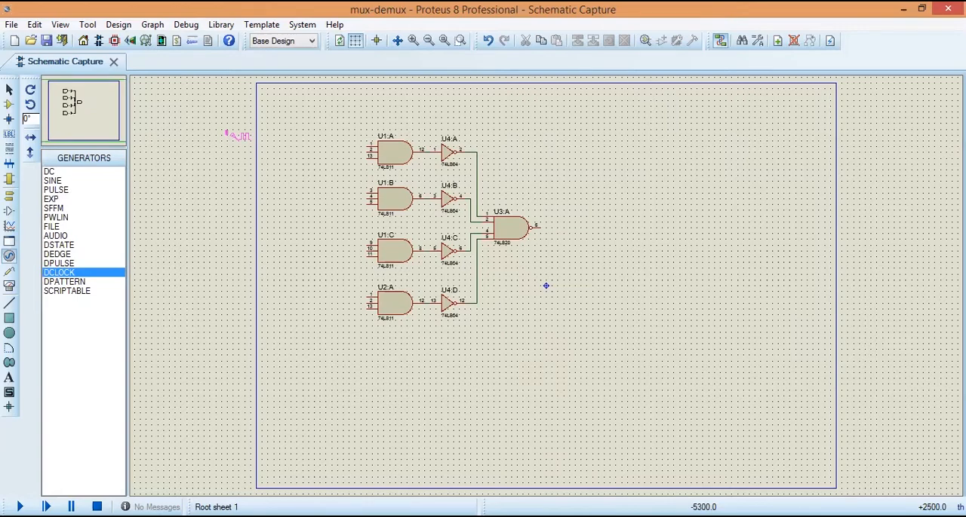
click(236, 135)
click(238, 185)
click(236, 182)
click(236, 228)
click(240, 228)
click(241, 275)
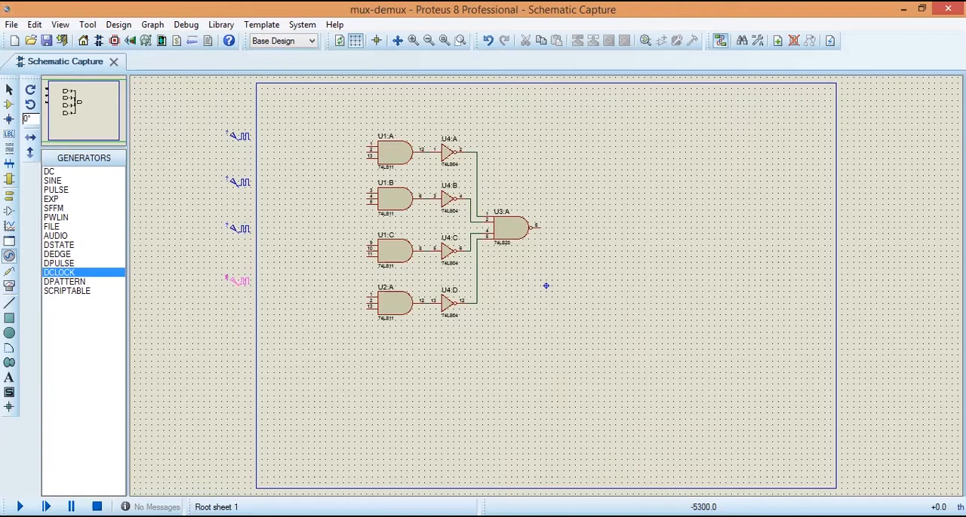
click(241, 281)
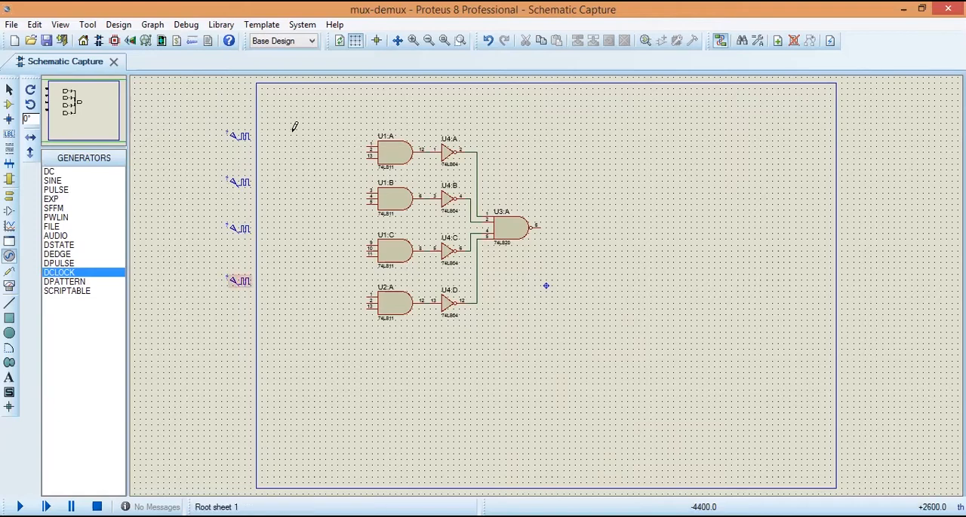
Step: Wire each of the four DCLOCK generators to the uppermost input of the AND gate in its row
click(243, 136)
click(367, 145)
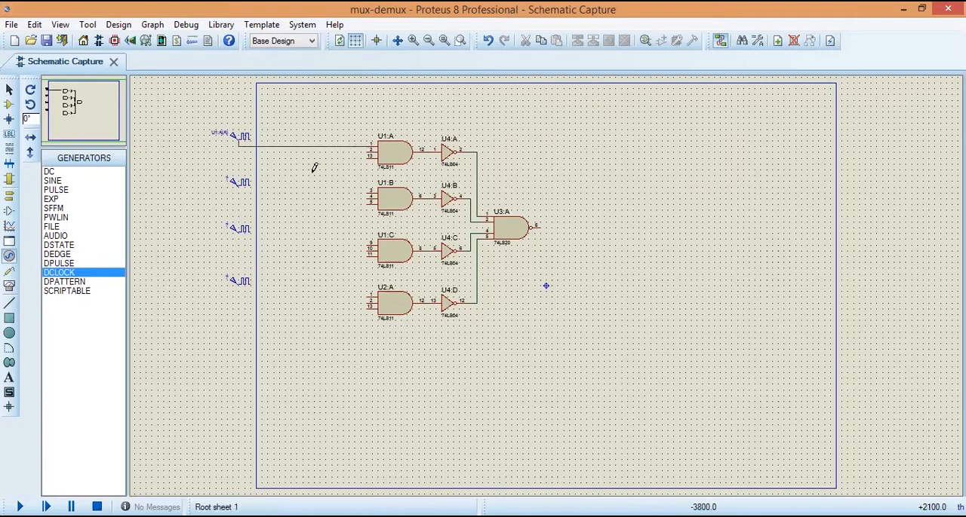
click(241, 184)
click(367, 192)
click(240, 228)
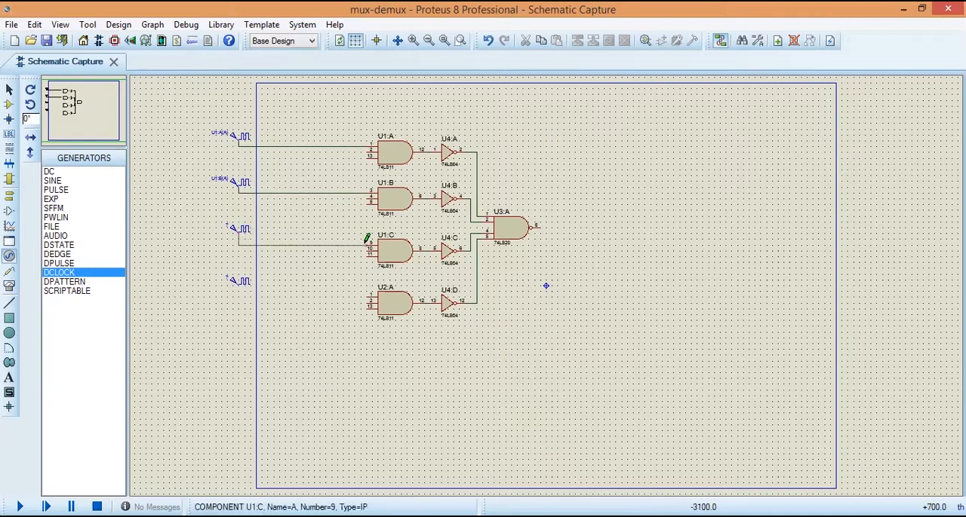
click(366, 240)
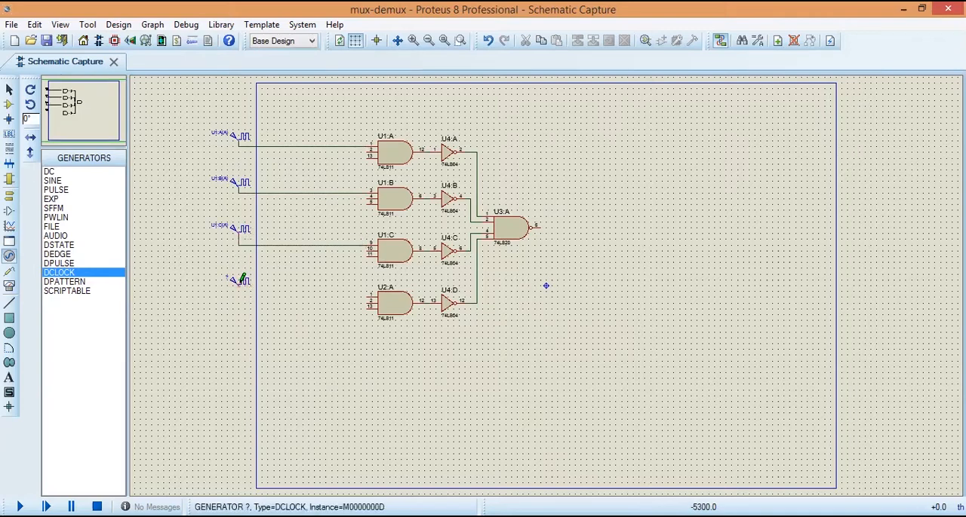
click(242, 282)
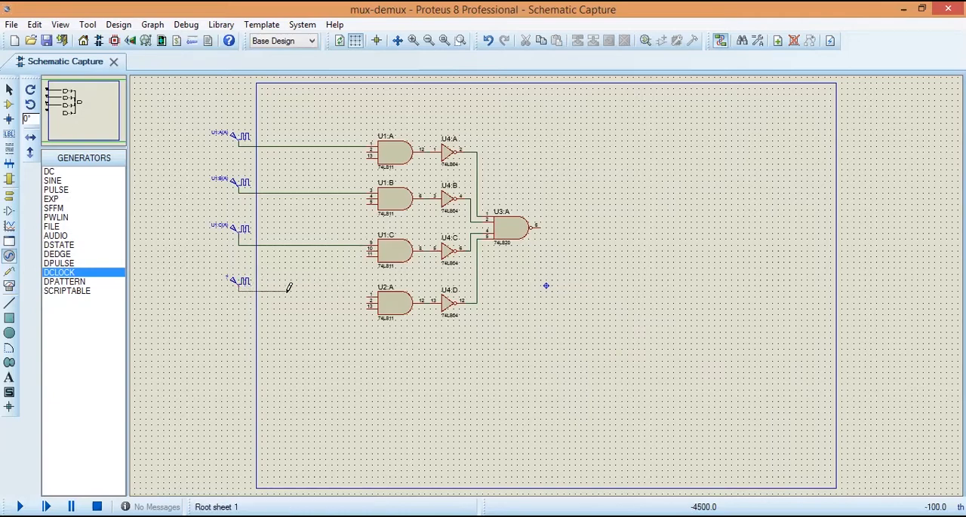
click(370, 293)
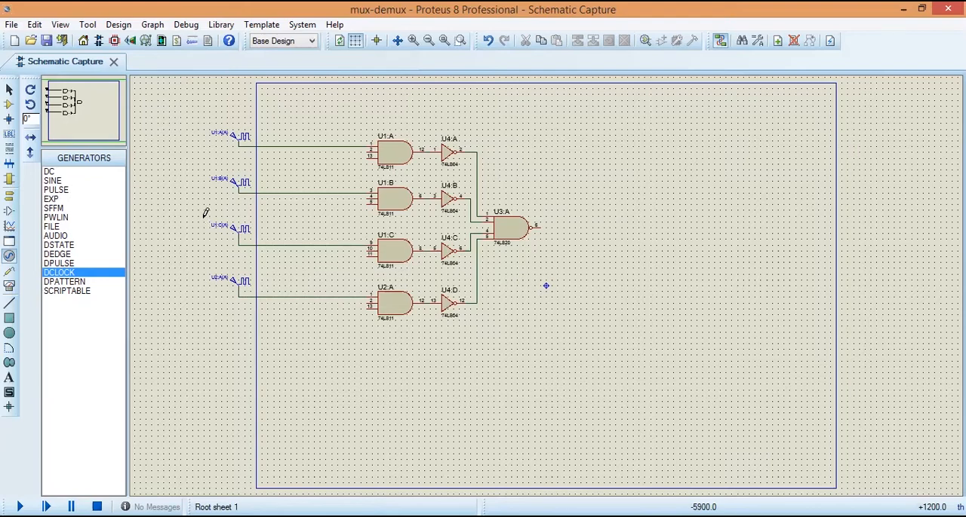
Step: Move the third and fourth DCLOCK generators slightly down, closer to their horizontal wires
drag(205, 213, 262, 236)
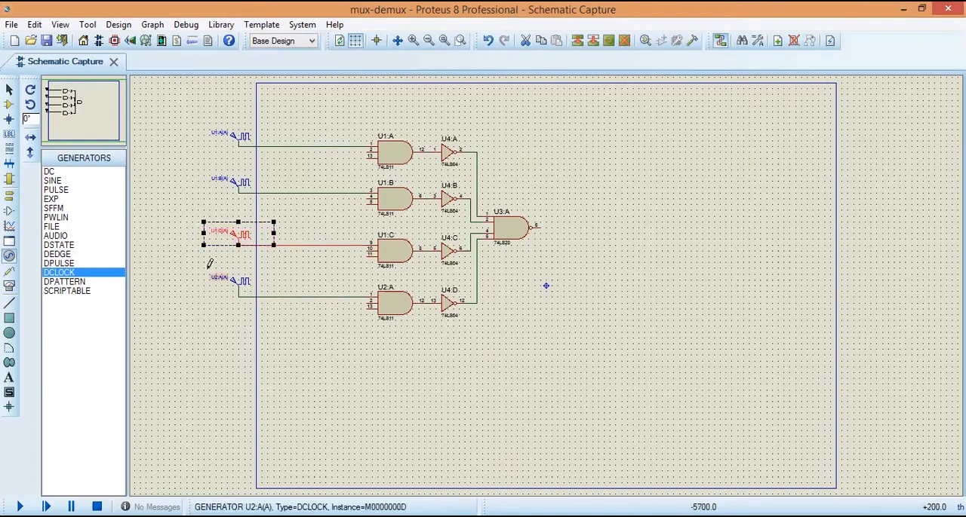
drag(209, 268, 267, 298)
click(274, 308)
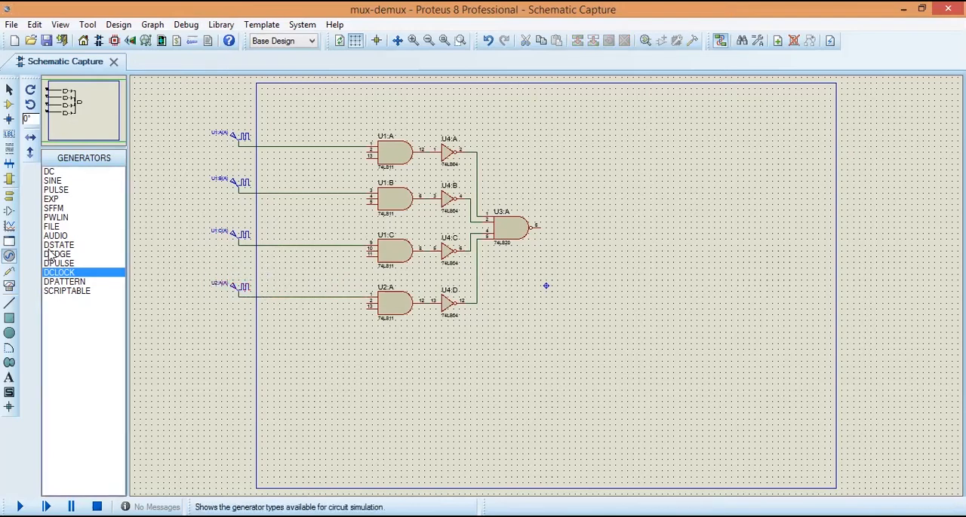
Step: Add the graphics text "Ch0" with a height of 0.2in beside the uppermost clock generator
click(9, 377)
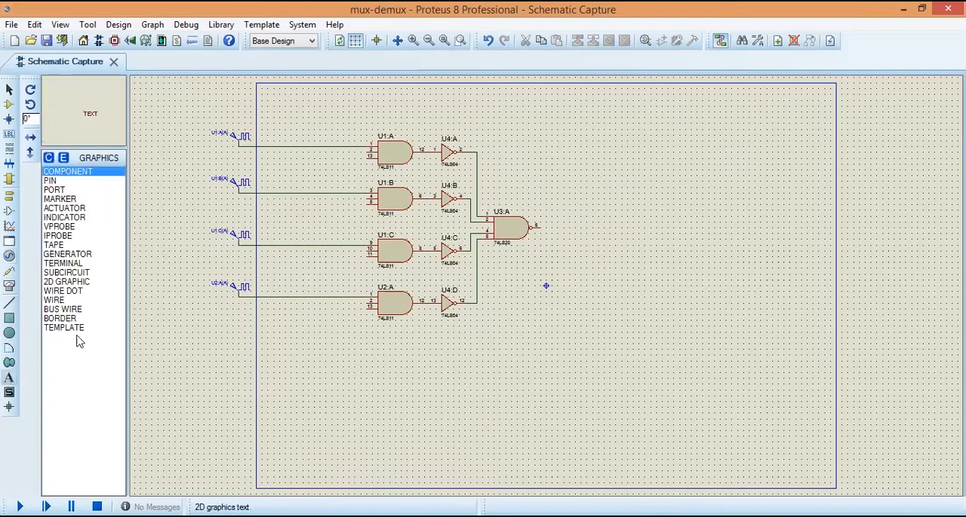
click(273, 134)
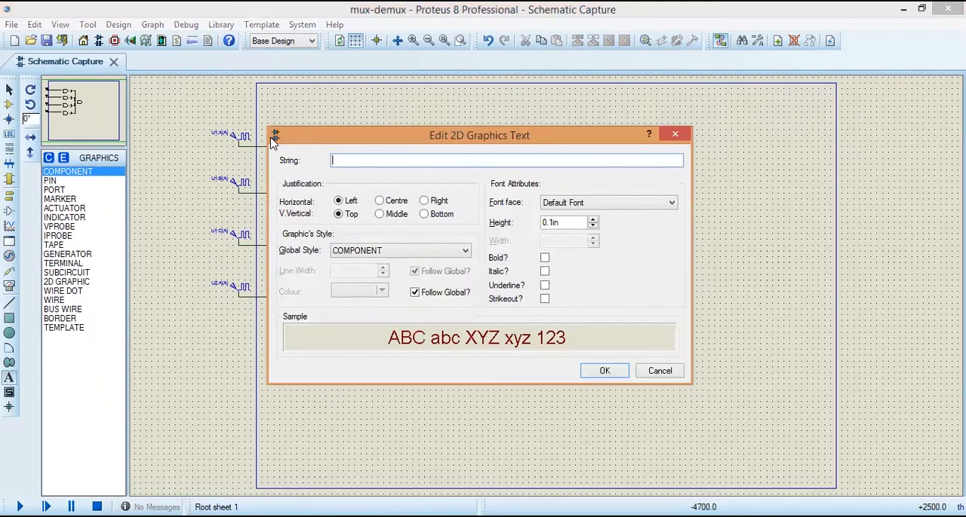
text(Ch0)
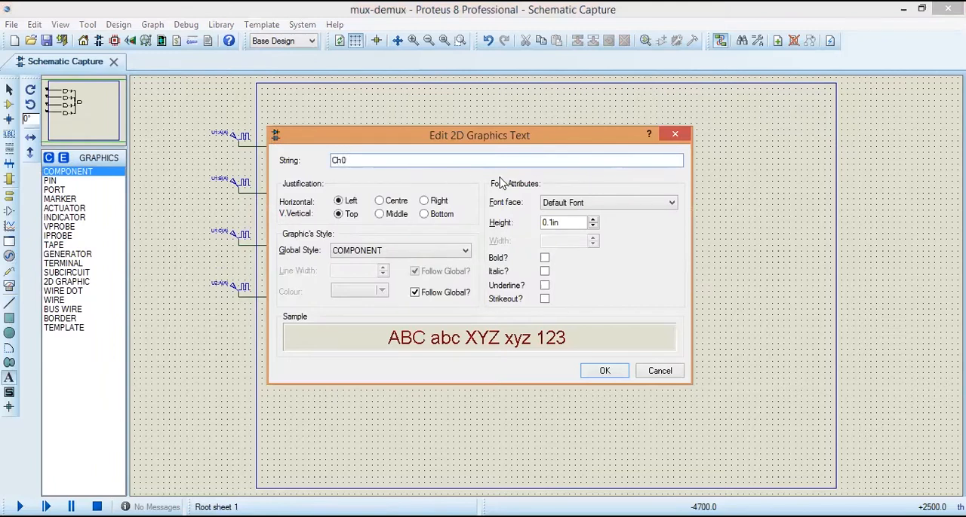
click(593, 220)
click(593, 220)
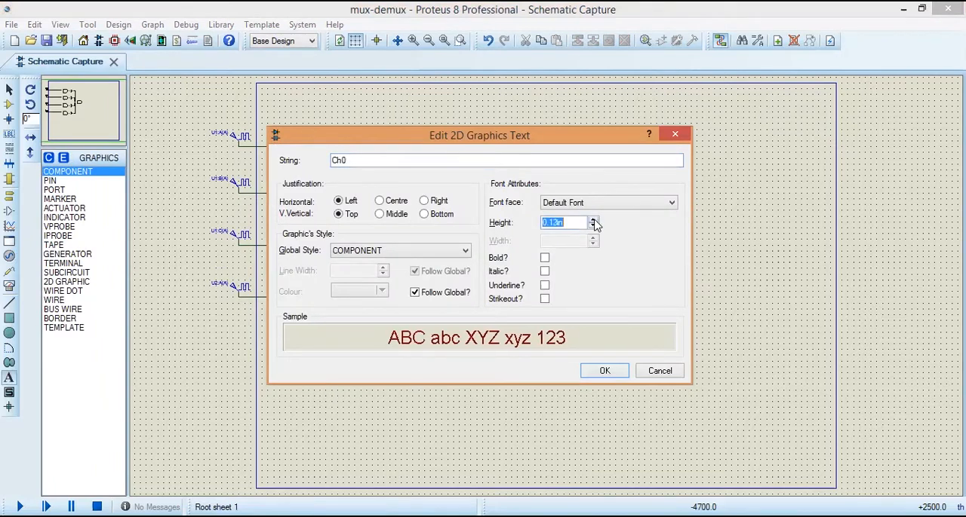
click(593, 220)
click(597, 372)
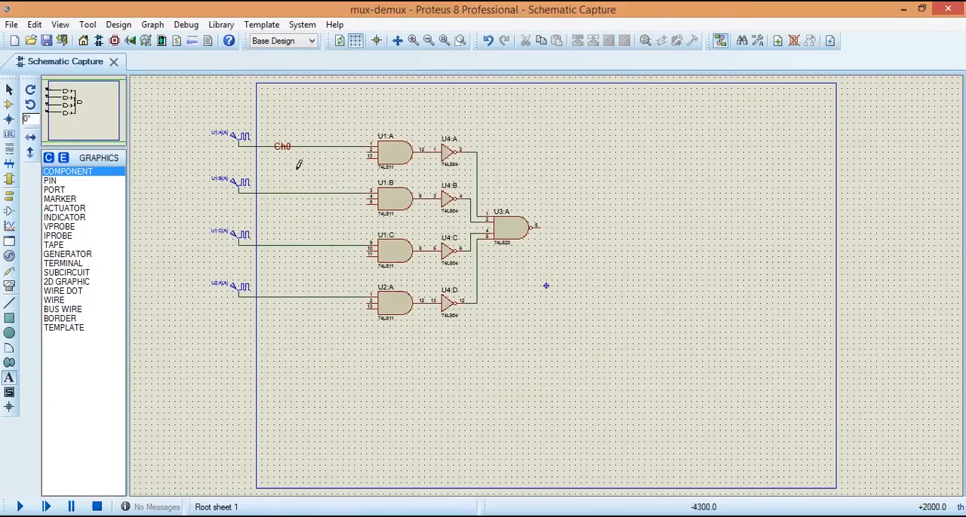
Step: Add the graphics text labels "Ch1", "Ch2" and "Ch3" beside the second, third and fourth clock generators
click(274, 173)
text(Ch1)
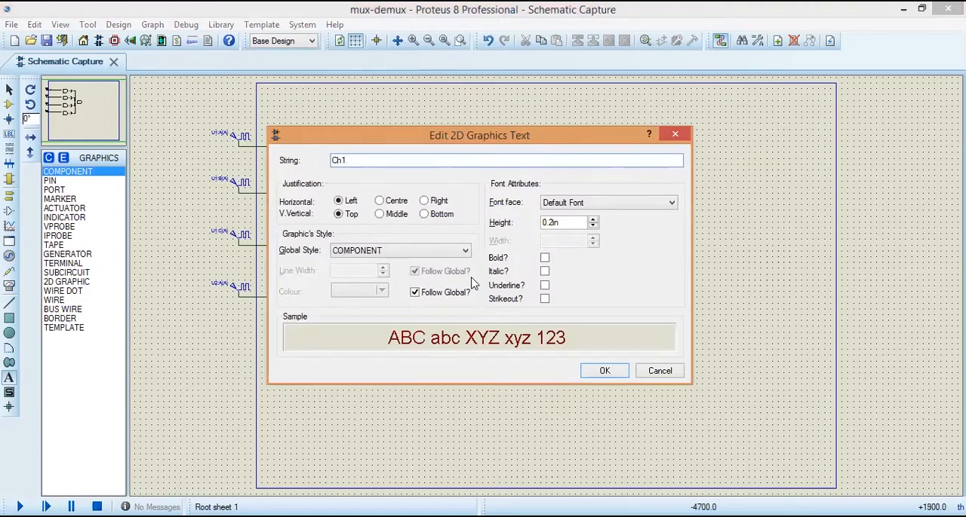
key(Return)
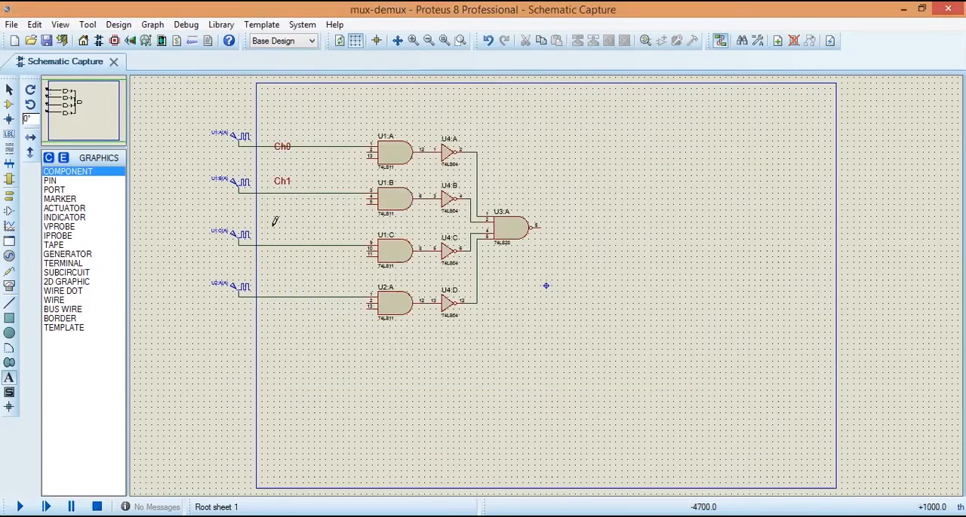
click(274, 219)
text(Ch2)
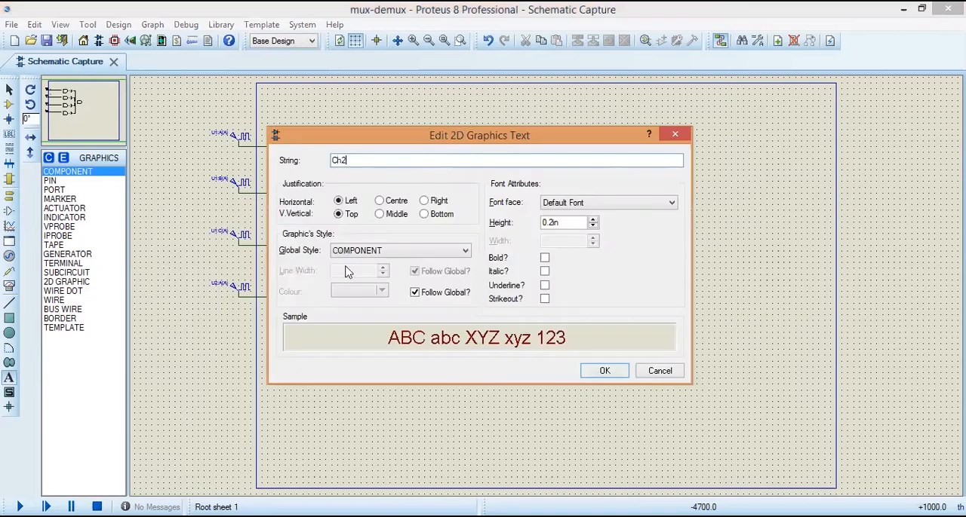
click(602, 371)
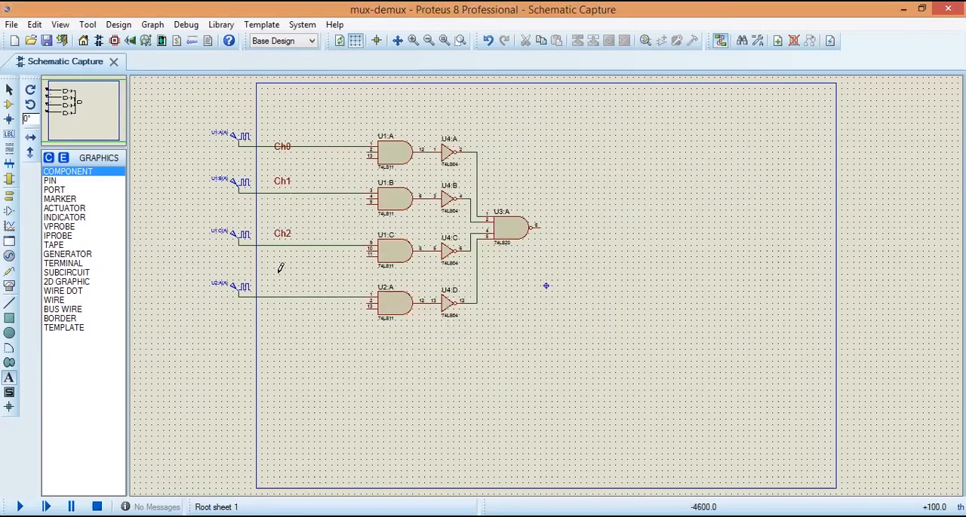
click(278, 278)
text(Ch3)
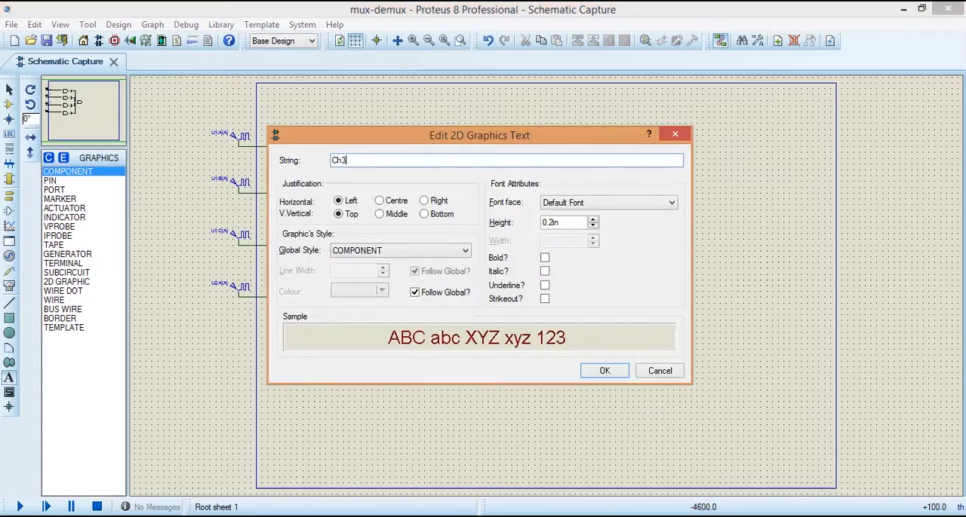
click(604, 371)
click(10, 92)
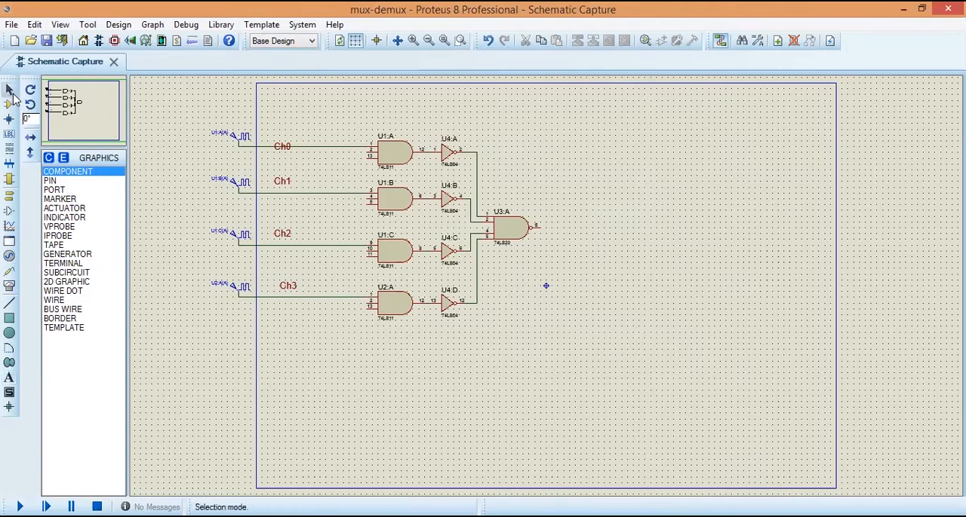
click(286, 156)
click(286, 156)
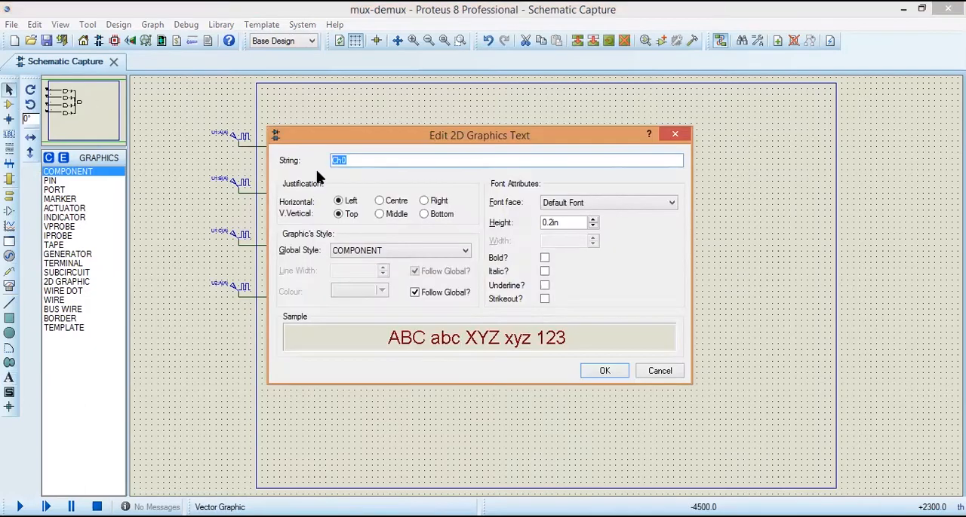
click(652, 377)
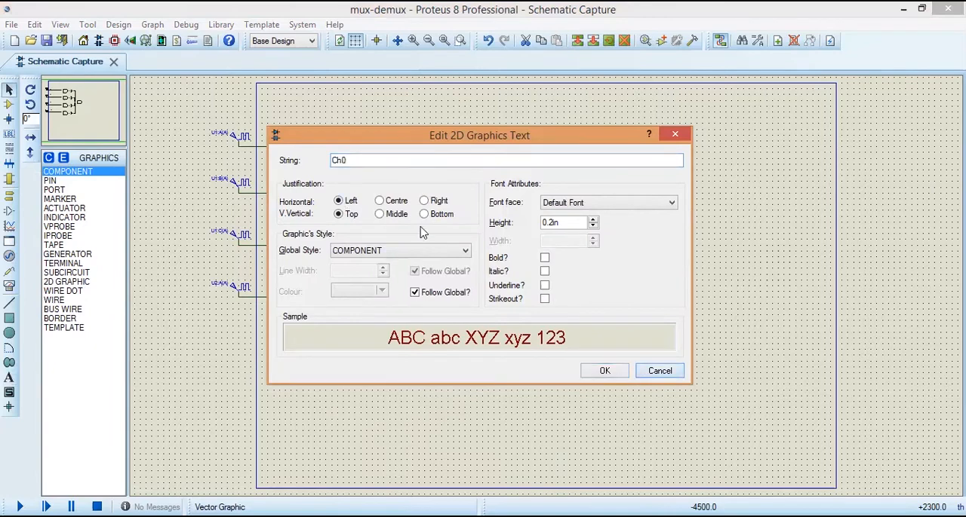
click(659, 373)
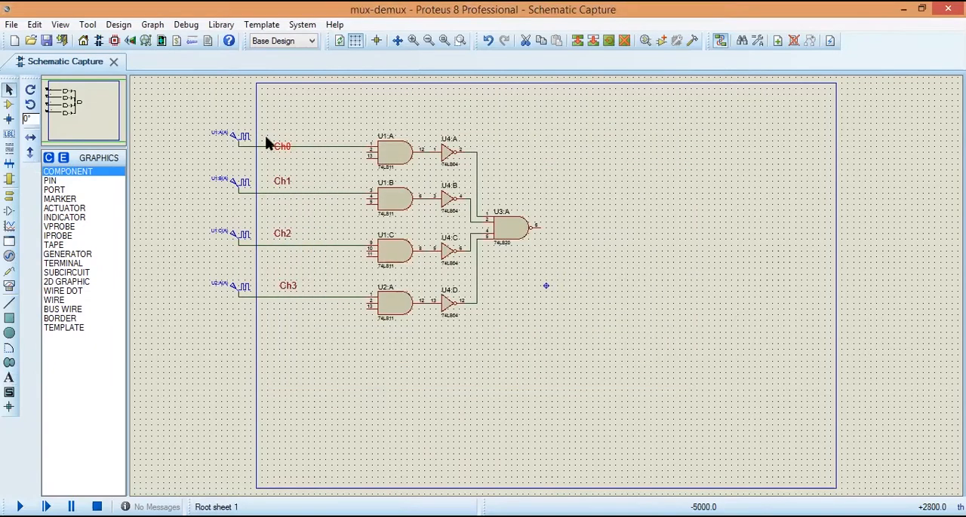
Step: Move the Ch0 label above its wire and align the Ch3 label horizontally with the other channel labels
drag(283, 146, 282, 136)
drag(286, 292, 280, 292)
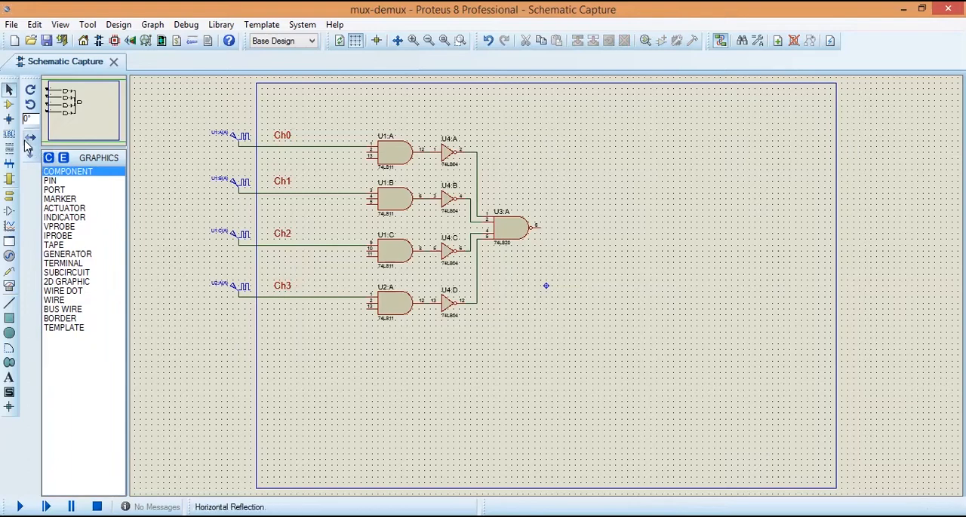
Step: Search the device library for "spst" and add the latched-action SWITCH to the device list
click(11, 108)
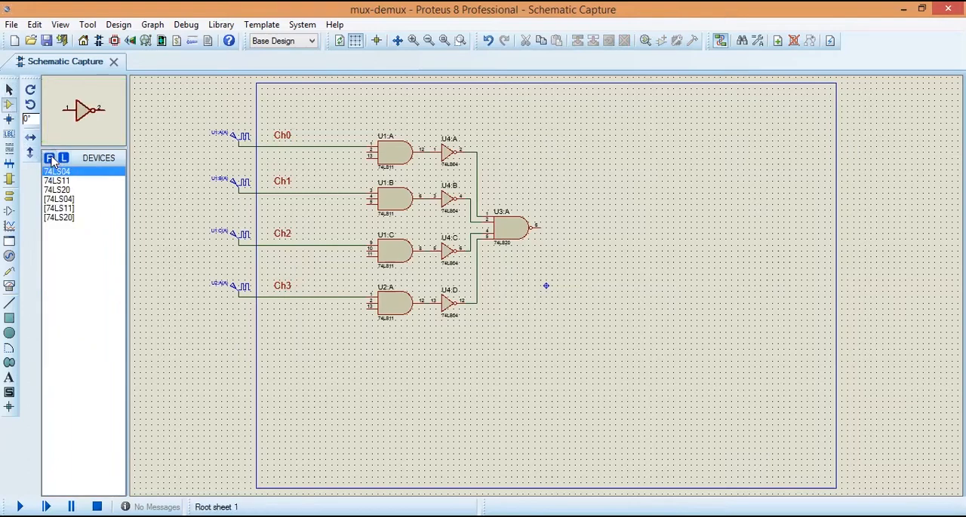
click(50, 159)
text(s)
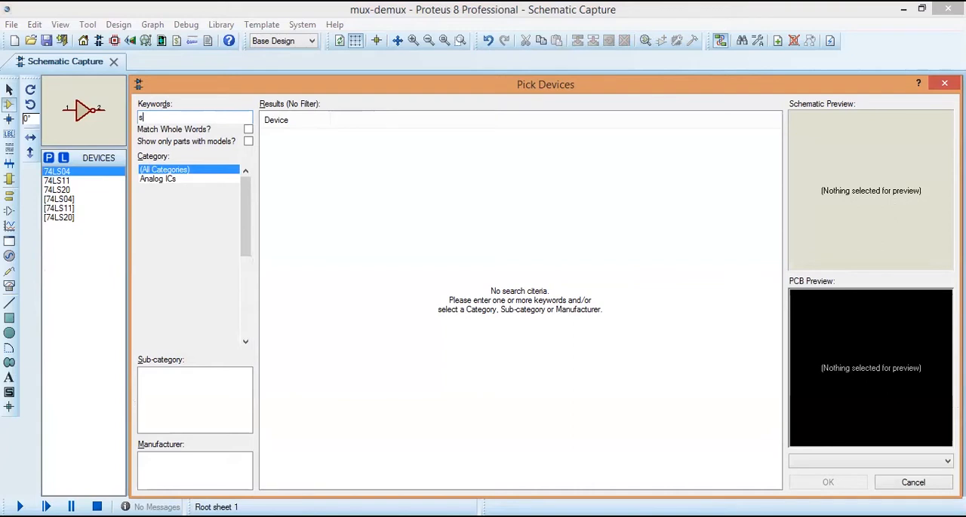
text(pst)
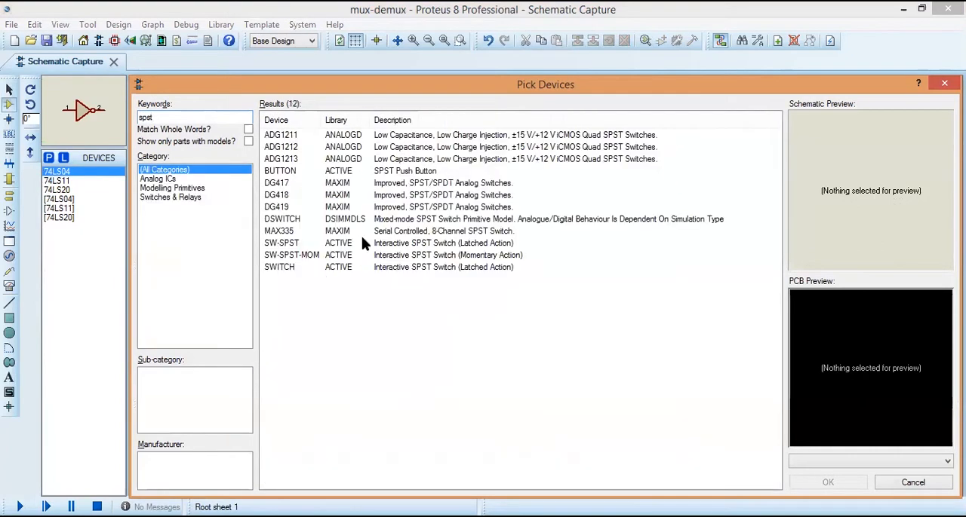
click(414, 268)
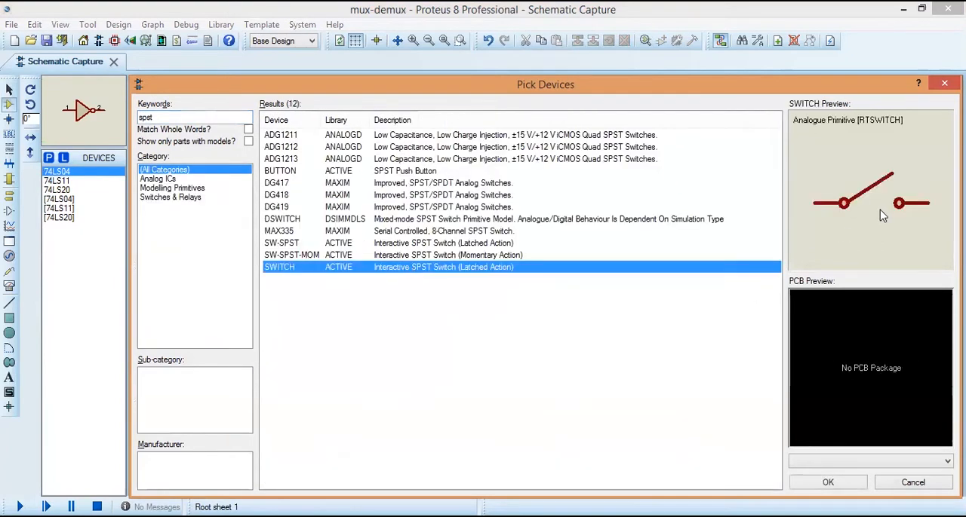
click(850, 483)
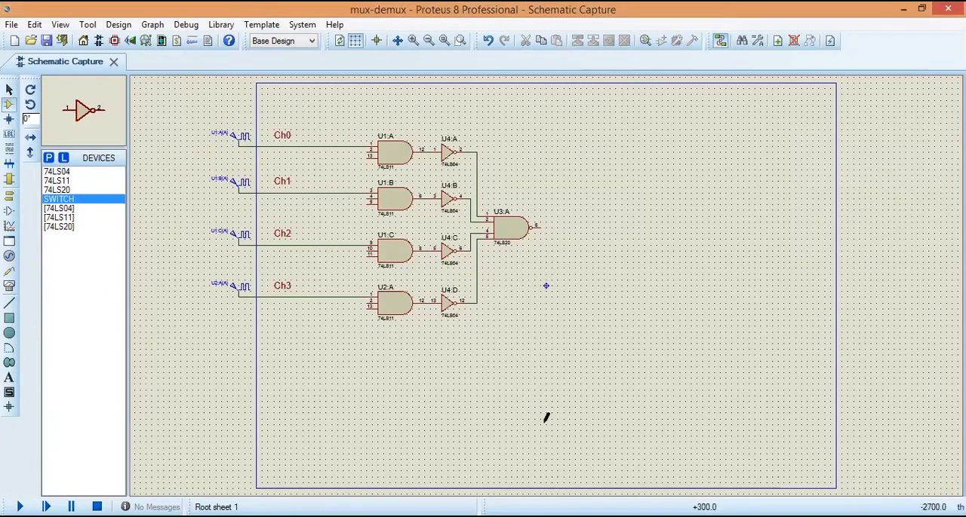
Step: Place two SWITCH components below the lowest clock generator and rotate them together clockwise so they stand vertically side by side
click(241, 331)
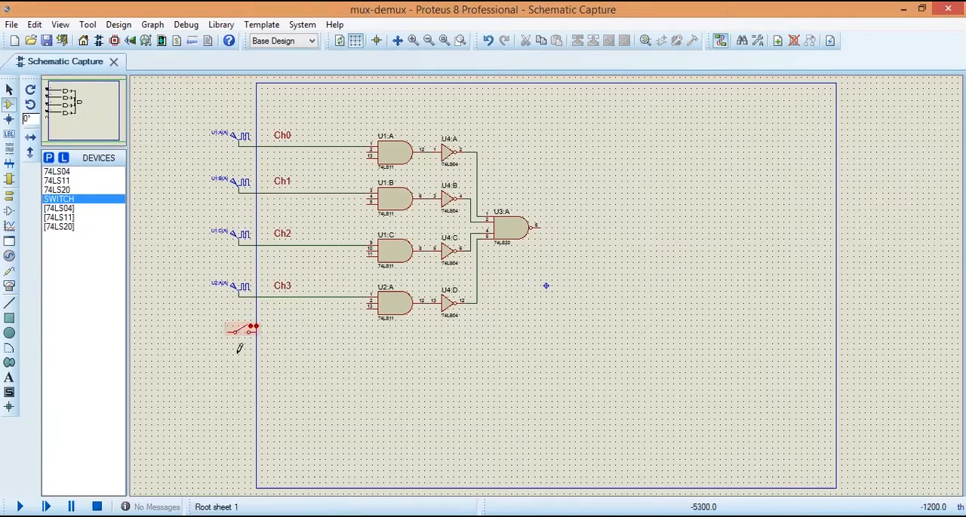
click(239, 349)
drag(222, 319, 281, 367)
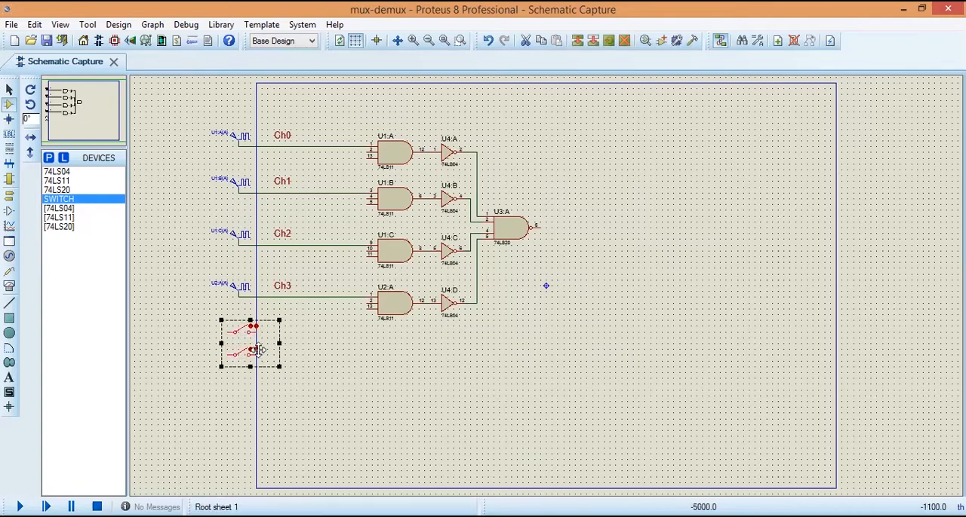
right_click(257, 350)
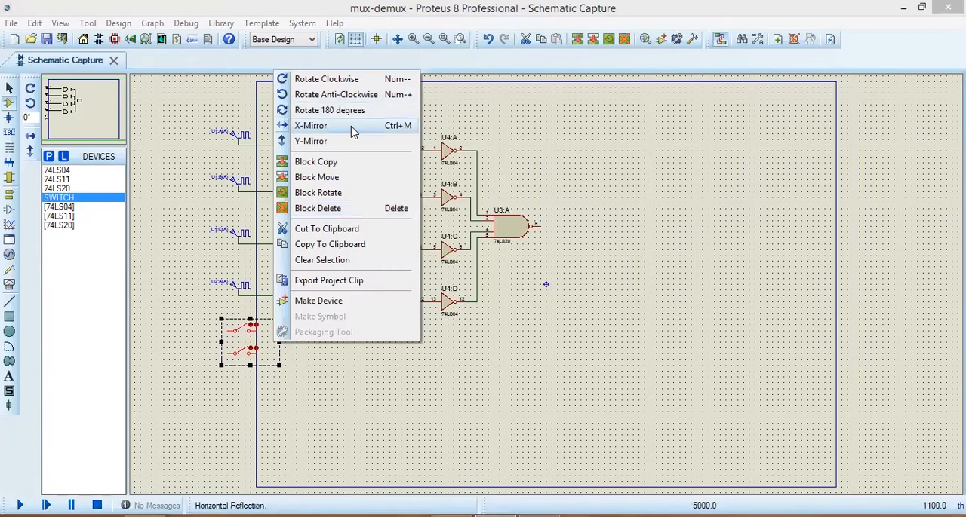
click(364, 80)
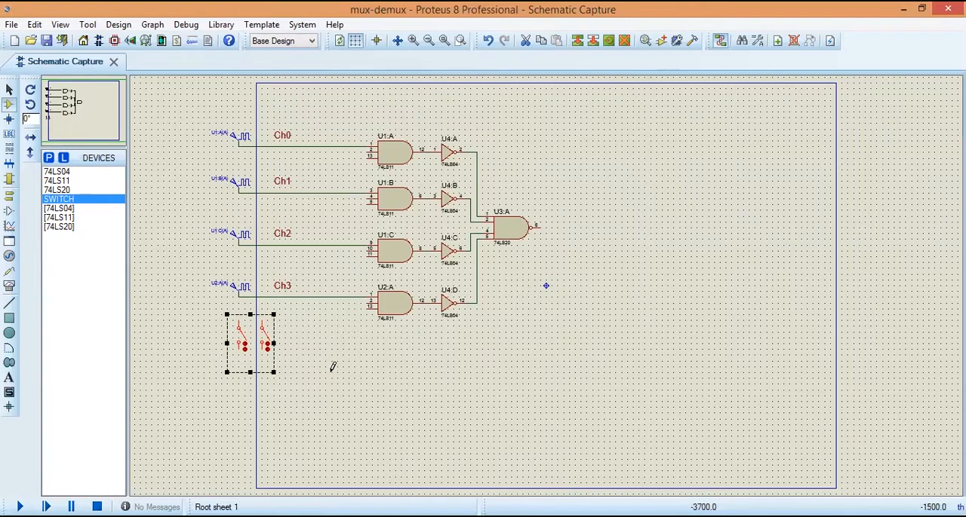
click(332, 366)
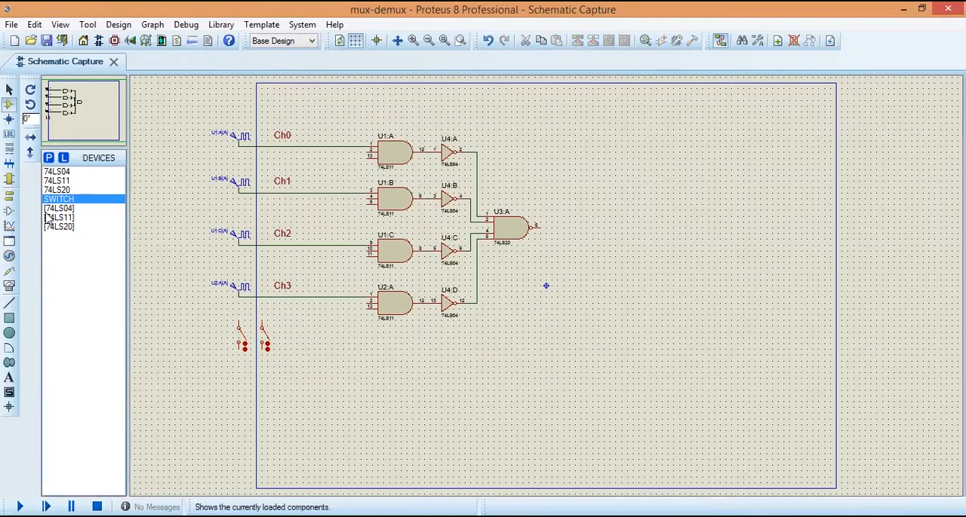
Step: Search the device library for "resistor" and add the generic RESISTOR to the device list
click(47, 157)
text(r)
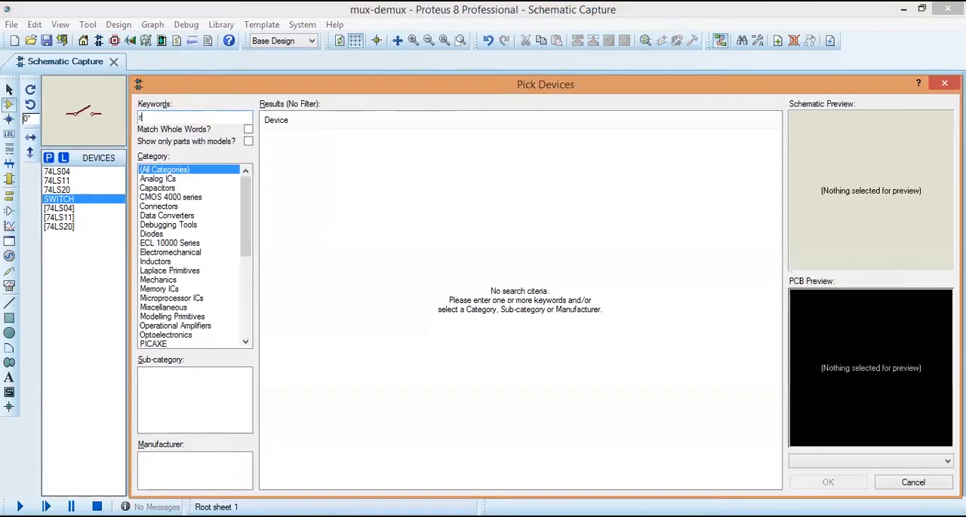
text(esistor)
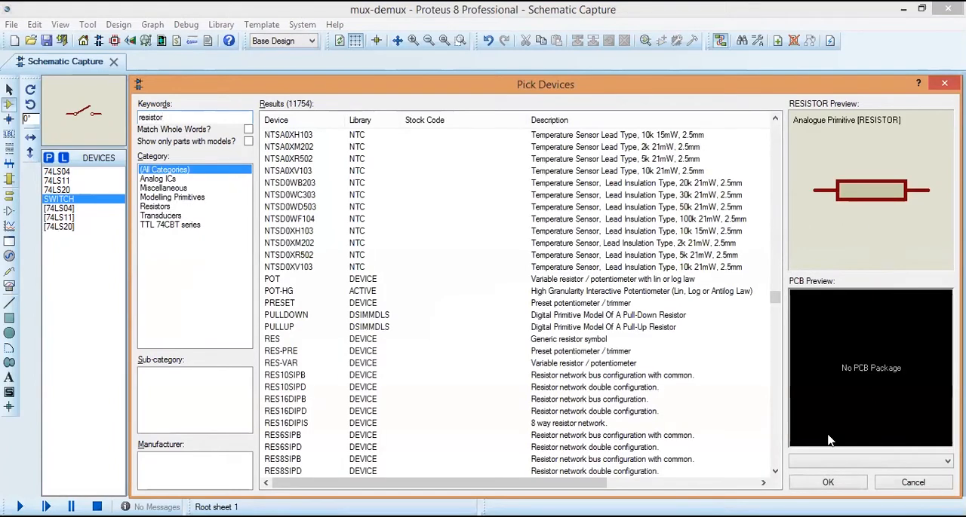
click(827, 483)
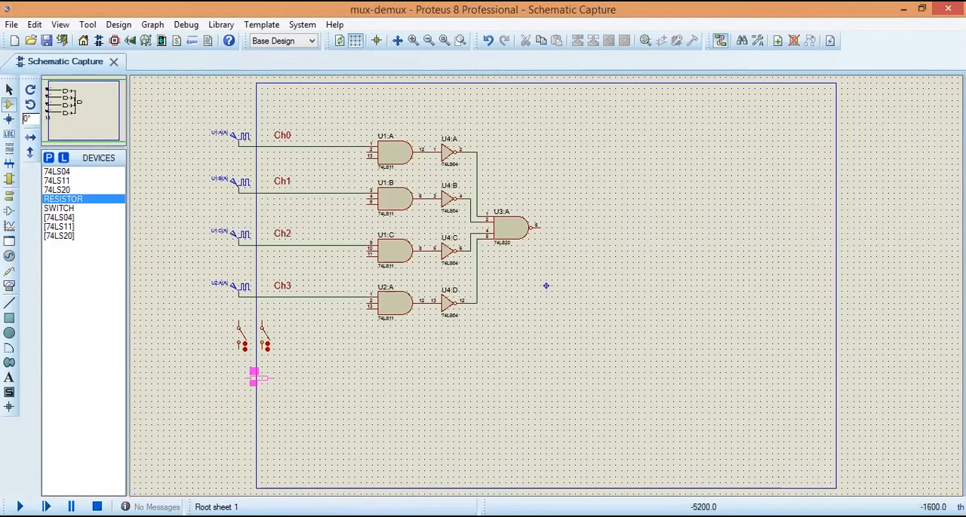
Step: Place a RESISTOR below the switches, rotate it clockwise to stand vertically, and move it in line beneath the first switch
click(235, 377)
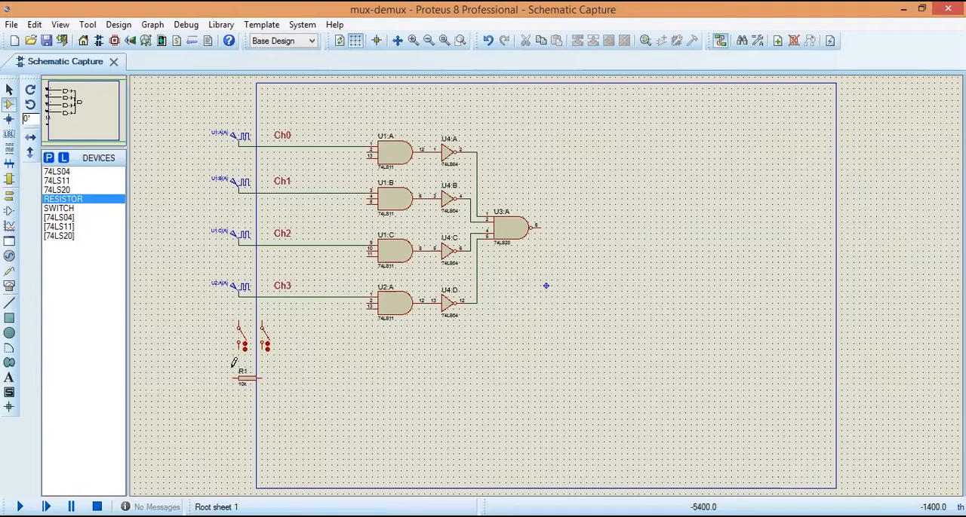
drag(232, 367, 276, 406)
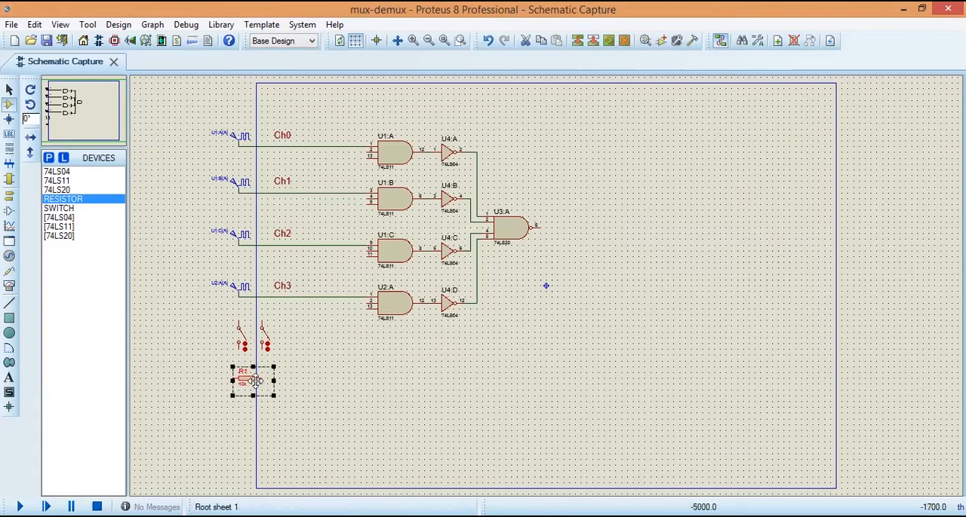
right_click(256, 381)
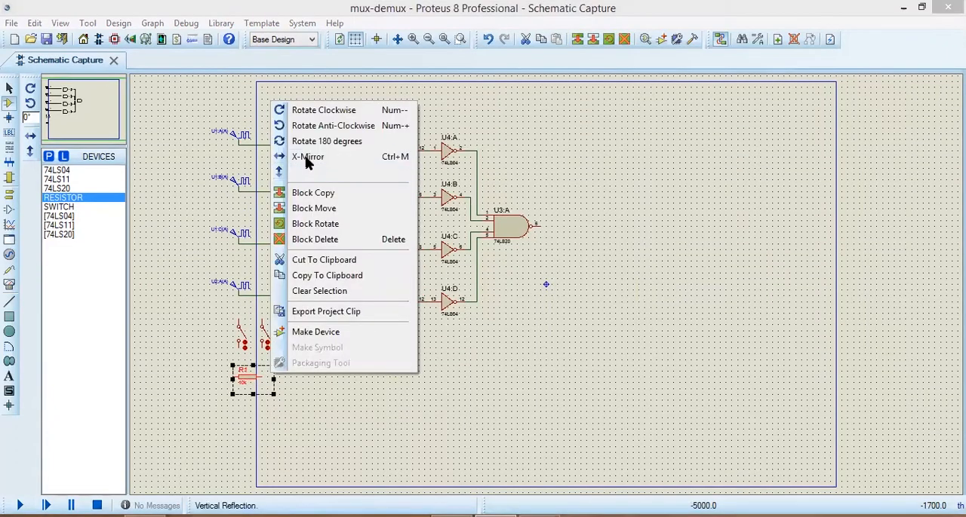
click(323, 110)
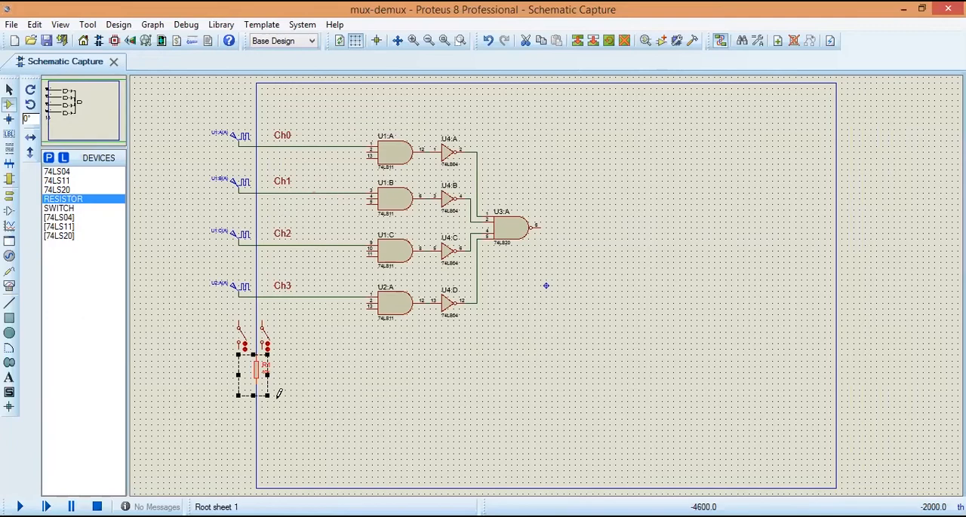
drag(262, 377, 236, 393)
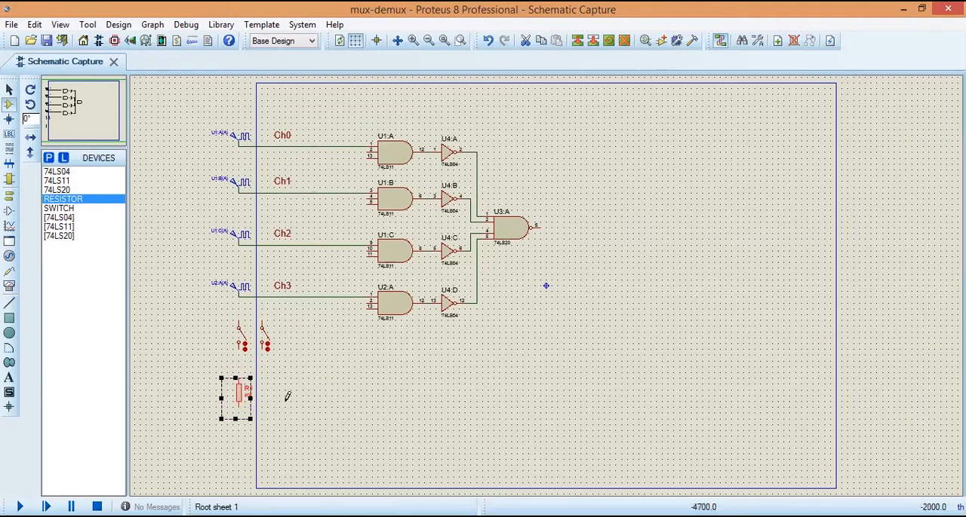
Step: Block-copy the vertical resistor so the duplicate sits beside it, directly beneath the second switch
right_click(242, 392)
click(326, 207)
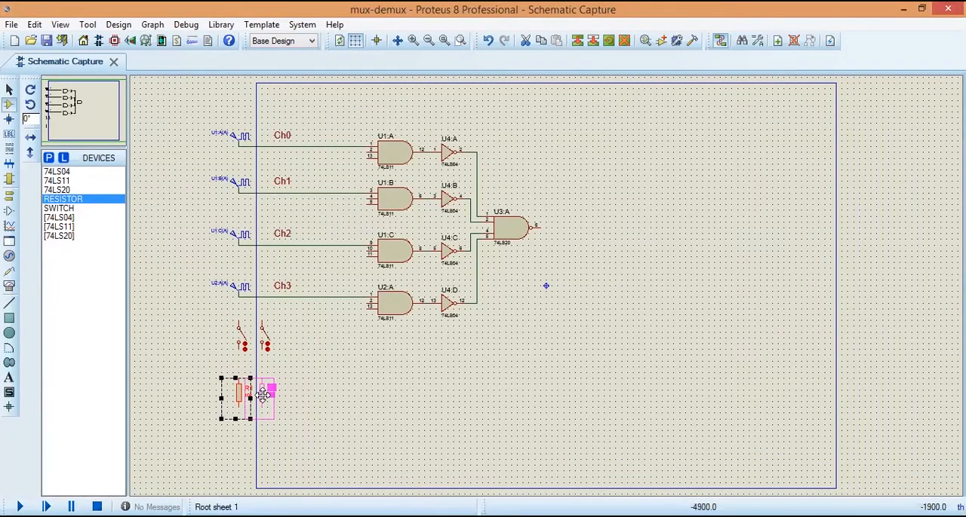
click(263, 395)
right_click(280, 420)
click(290, 435)
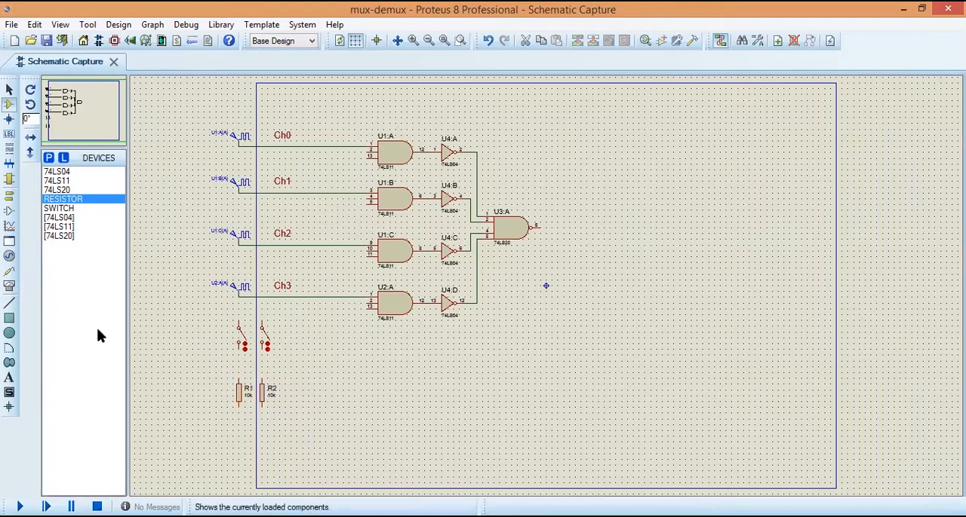
Step: Place a GROUND terminal below R1 and wire both switch and resistor branches down to that common ground
click(9, 199)
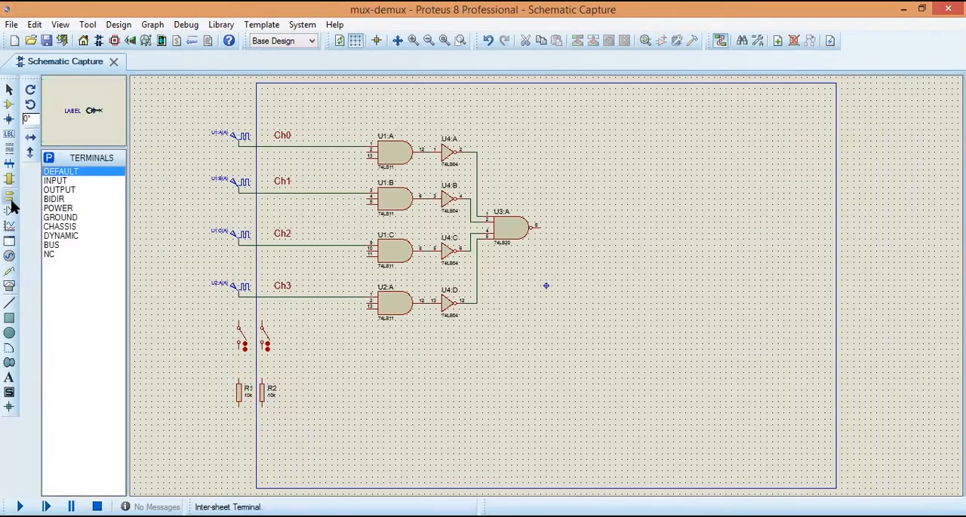
click(53, 218)
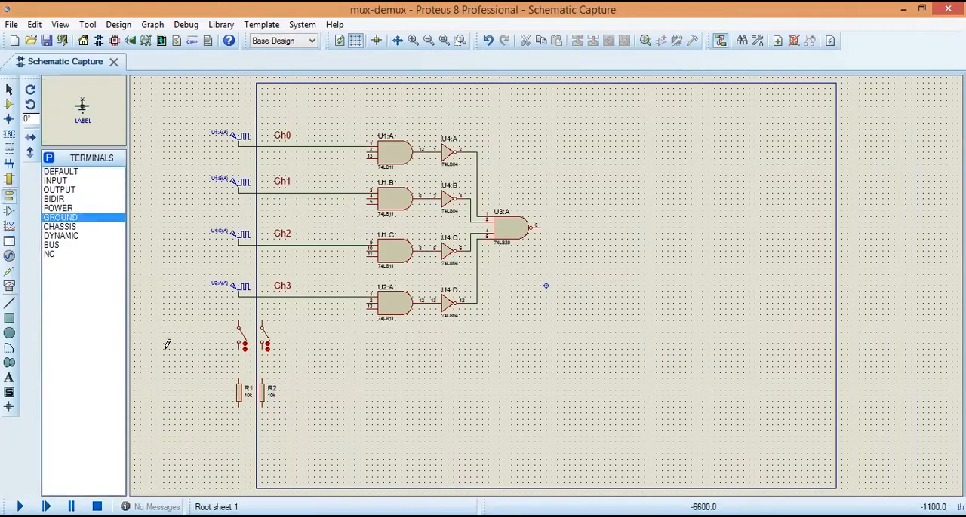
click(240, 427)
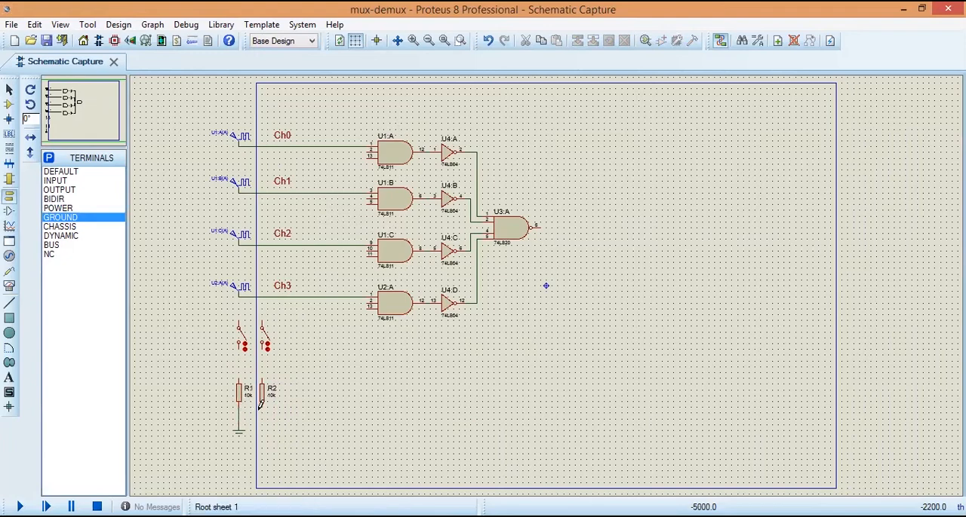
click(262, 404)
click(240, 411)
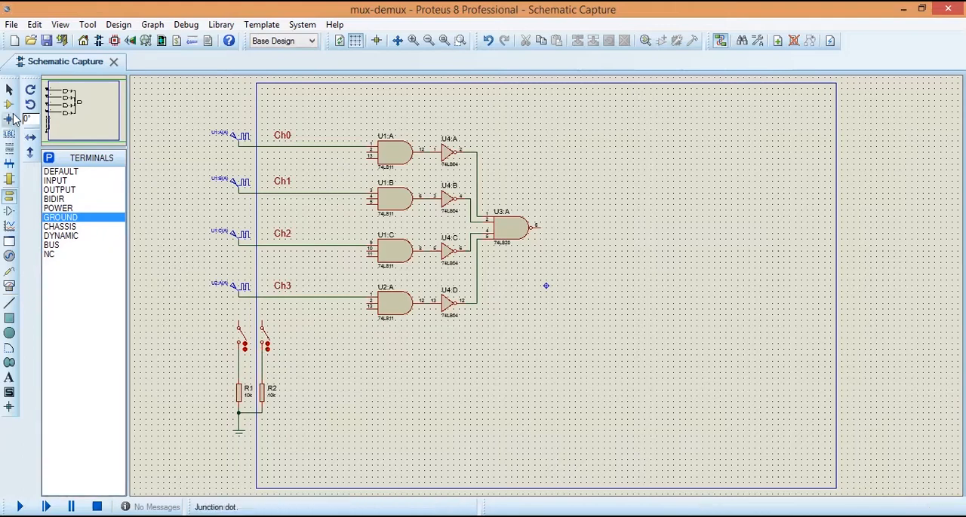
Step: Place a DC generator beside the switches and wire it to the upper terminals of both switches
click(11, 256)
click(49, 172)
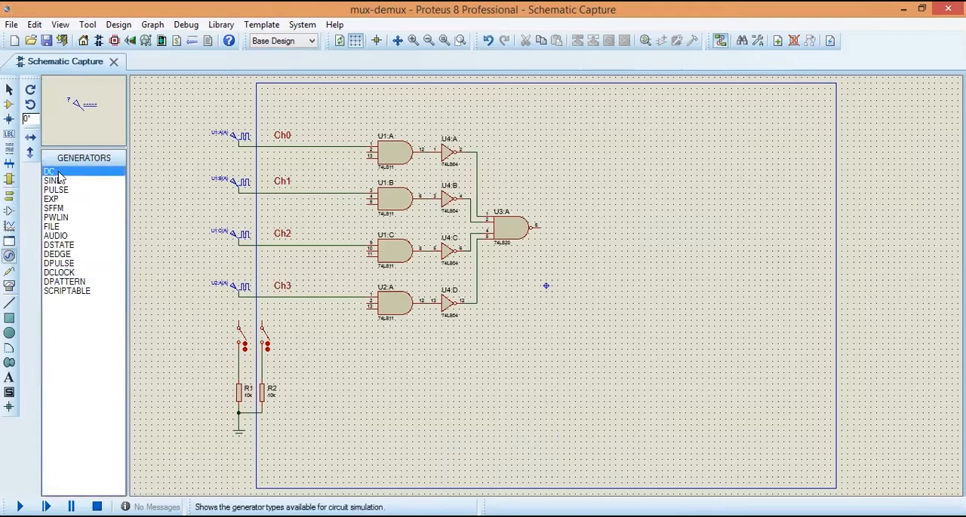
click(215, 310)
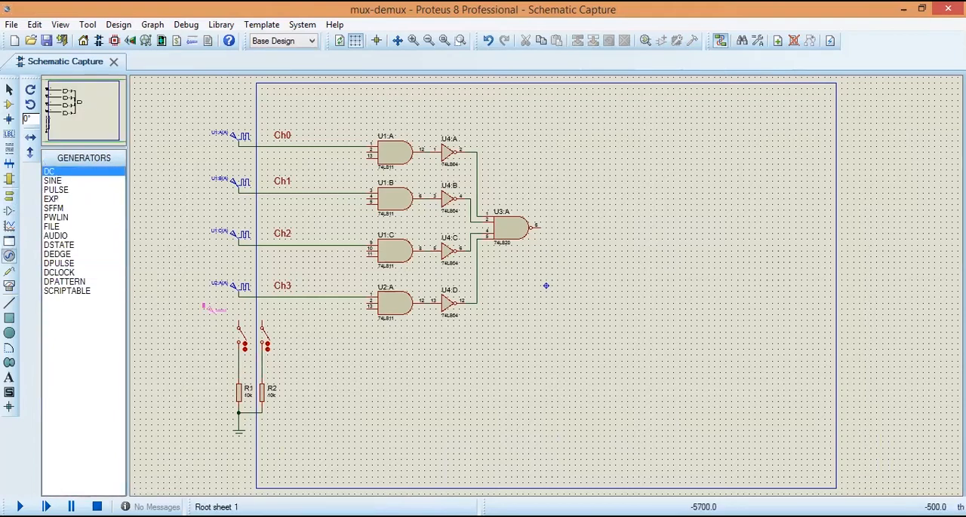
click(242, 312)
click(239, 314)
click(262, 316)
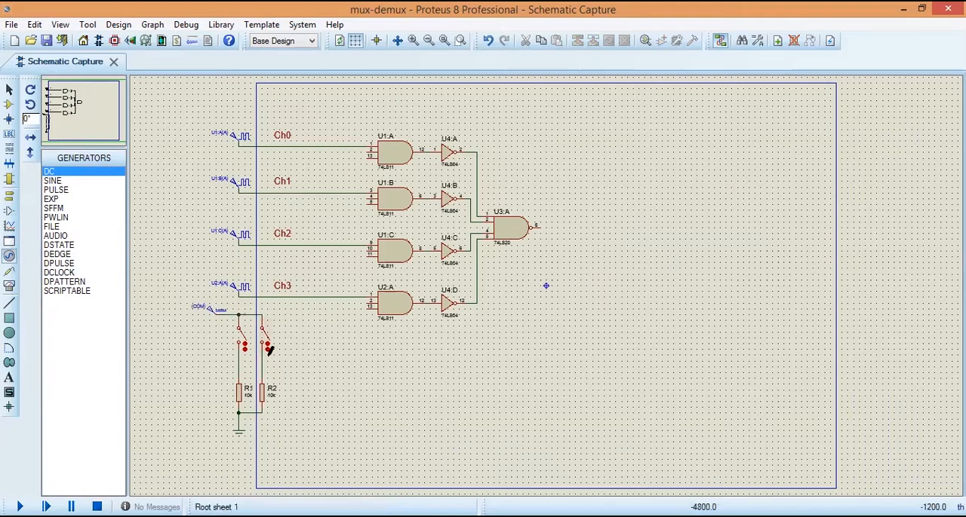
Step: Set the part values of resistors R1 and R2 to 1k each
click(249, 403)
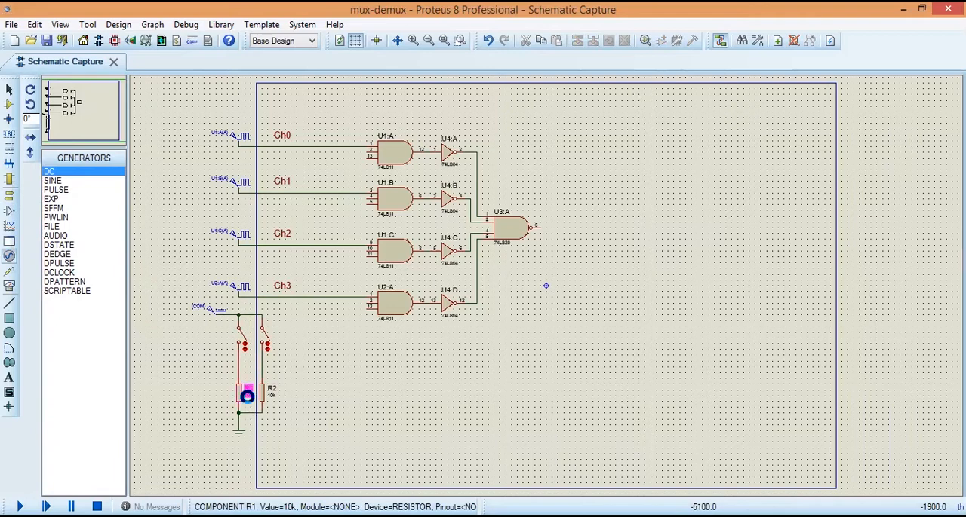
click(248, 400)
text(1)
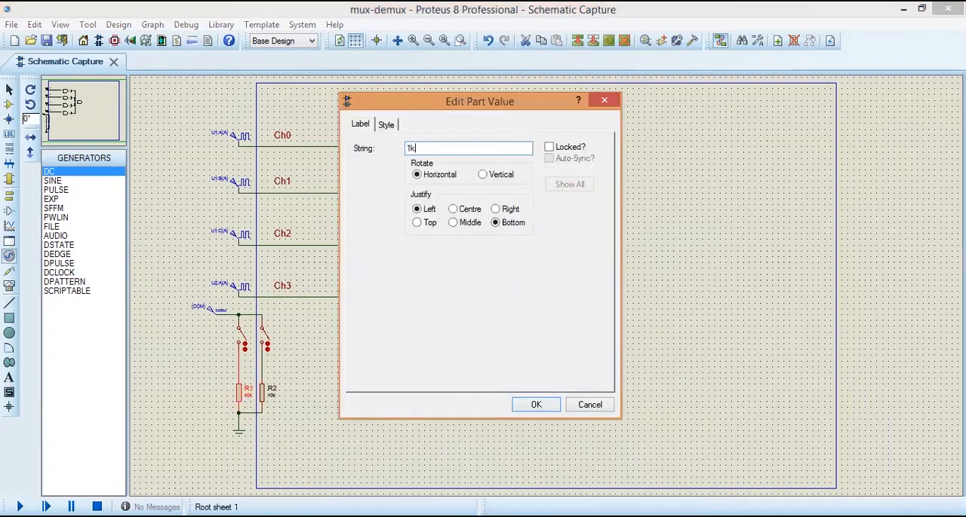
text(k)
key(Return)
click(272, 394)
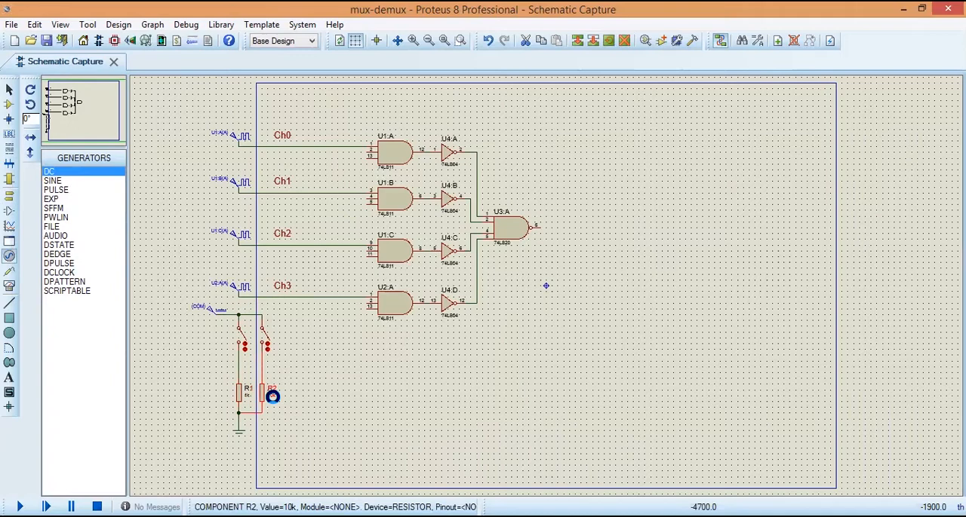
click(273, 395)
text(1k)
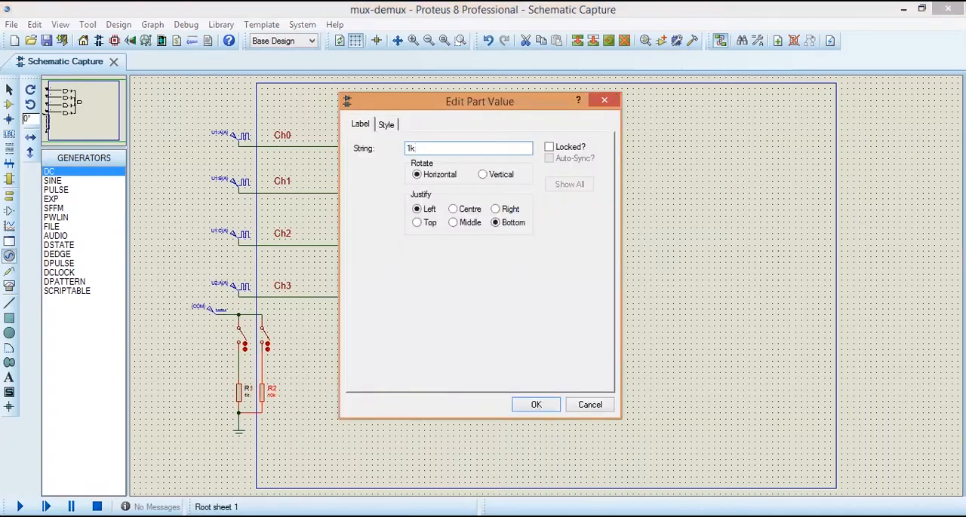
key(Return)
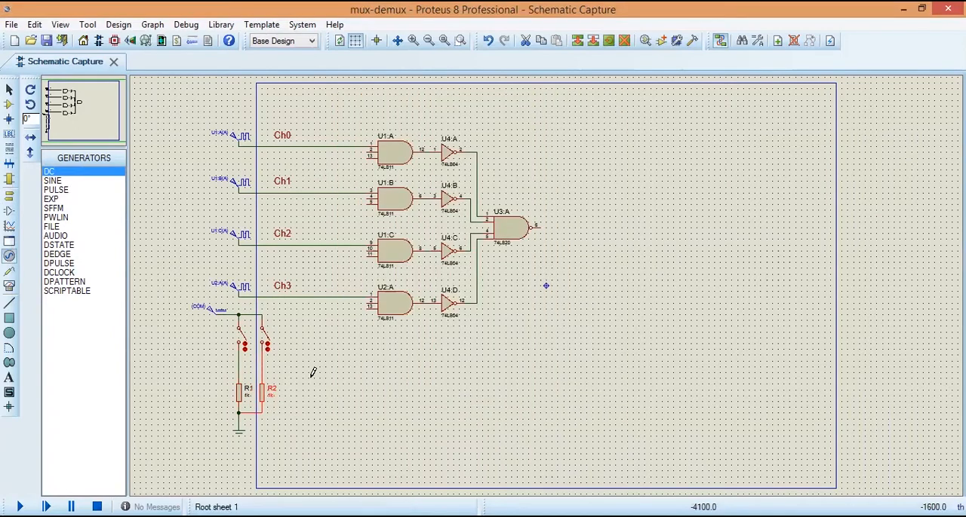
Step: Rename the clock generator feeding gate U1:A as Ch0 and set its frequency to 1 Hz
double_click(224, 142)
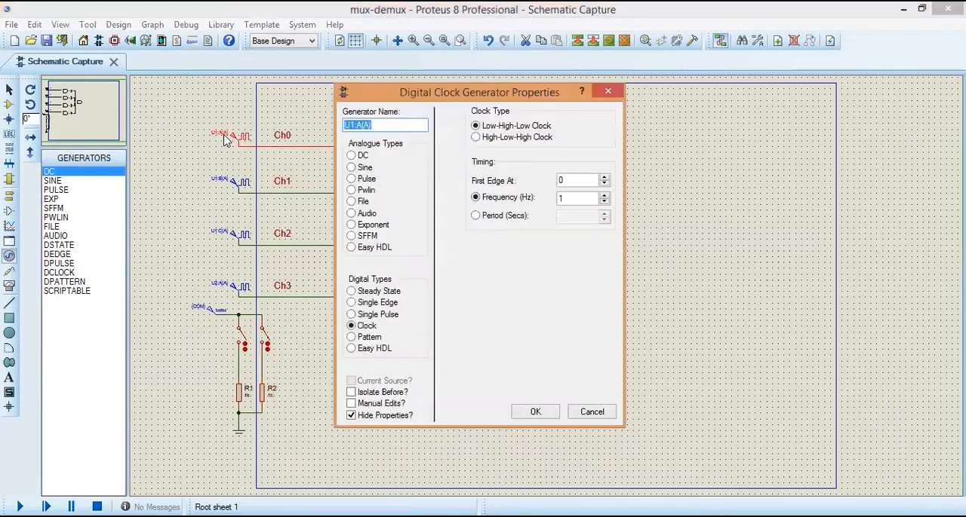
text(Ch)
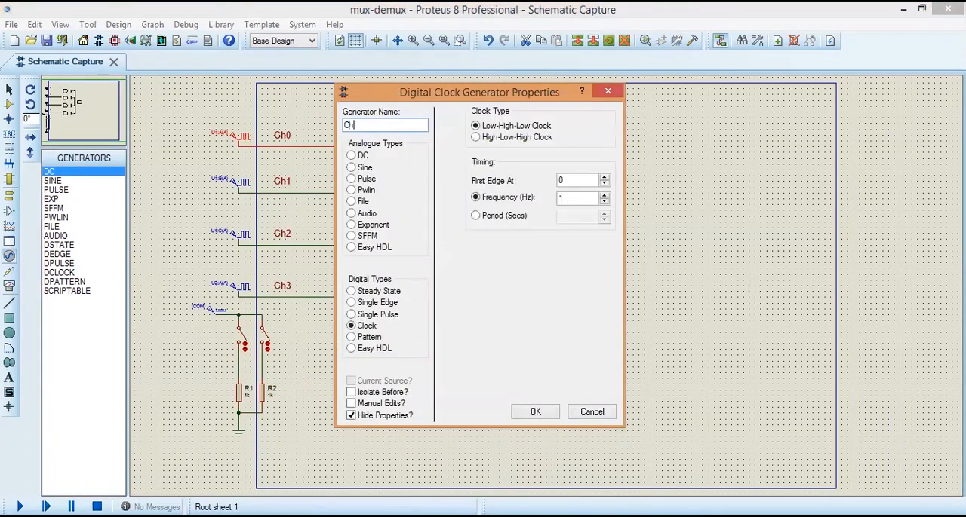
text(0)
click(561, 200)
key(BackSpace)
text(1)
click(535, 412)
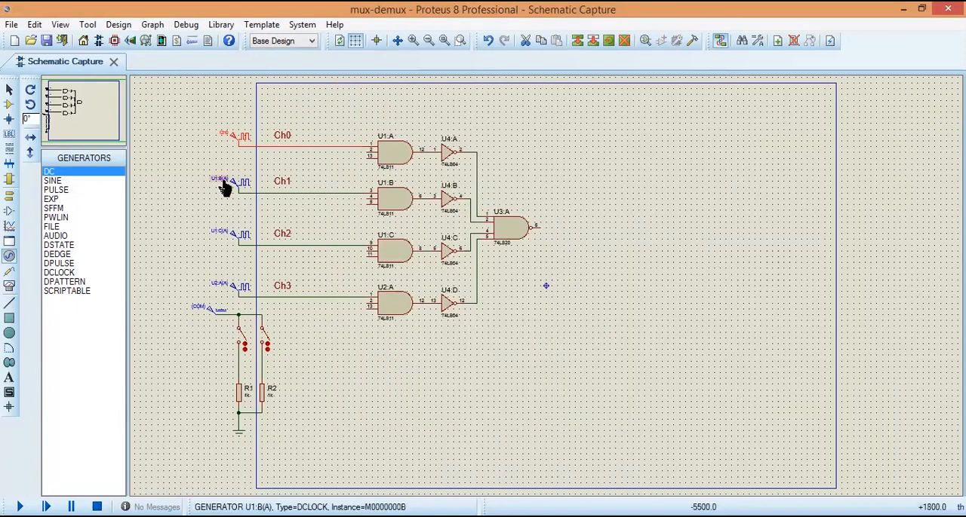
Step: Rename the clock generator feeding gate U1:B as Ch1 and set its frequency to 10 Hz
click(222, 183)
click(221, 186)
text(Ch1)
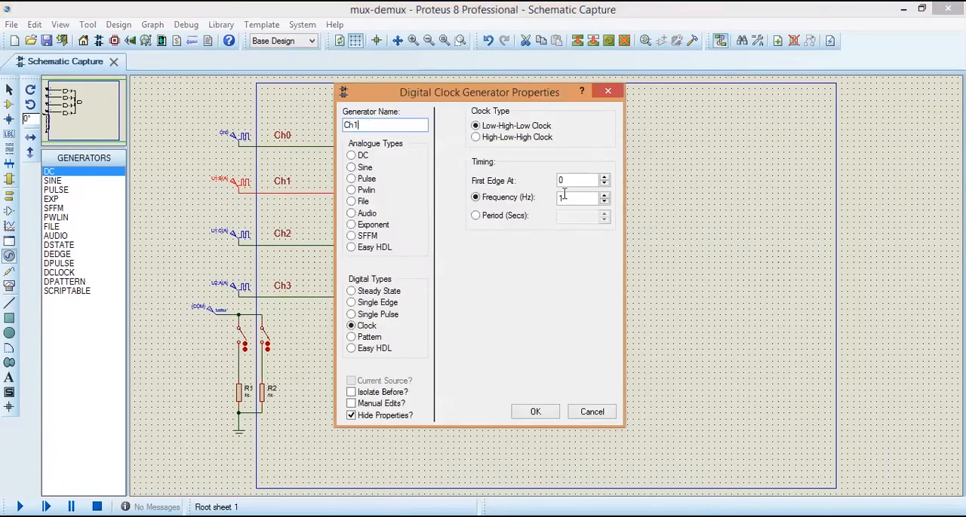
double_click(559, 197)
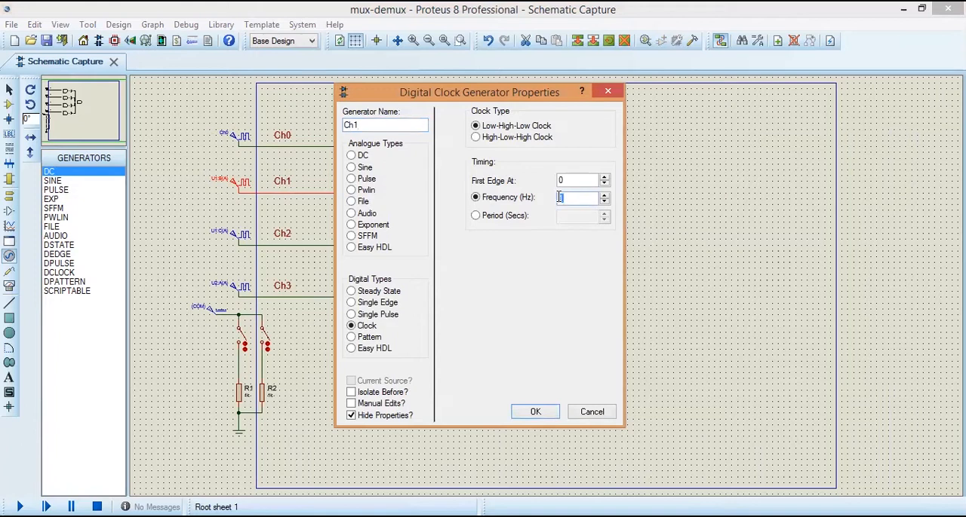
text(10)
click(535, 413)
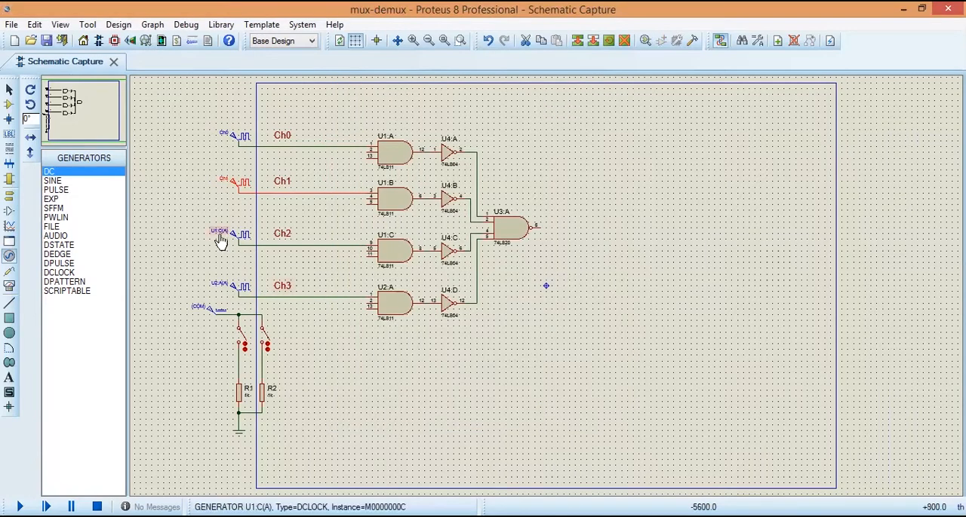
Step: Rename the clock generator feeding gate U1:C as Ch2 and set its frequency to 2 Hz
double_click(219, 241)
text(C)
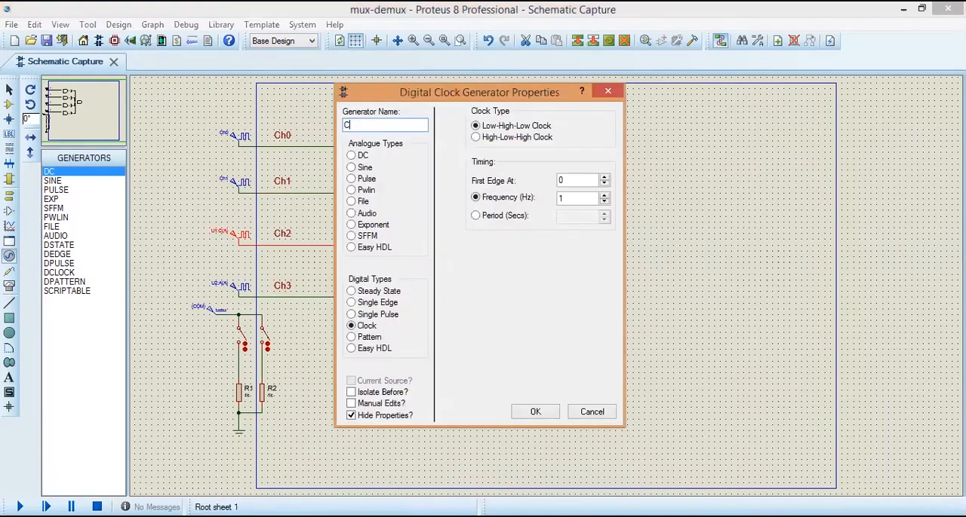
text(h2)
double_click(581, 197)
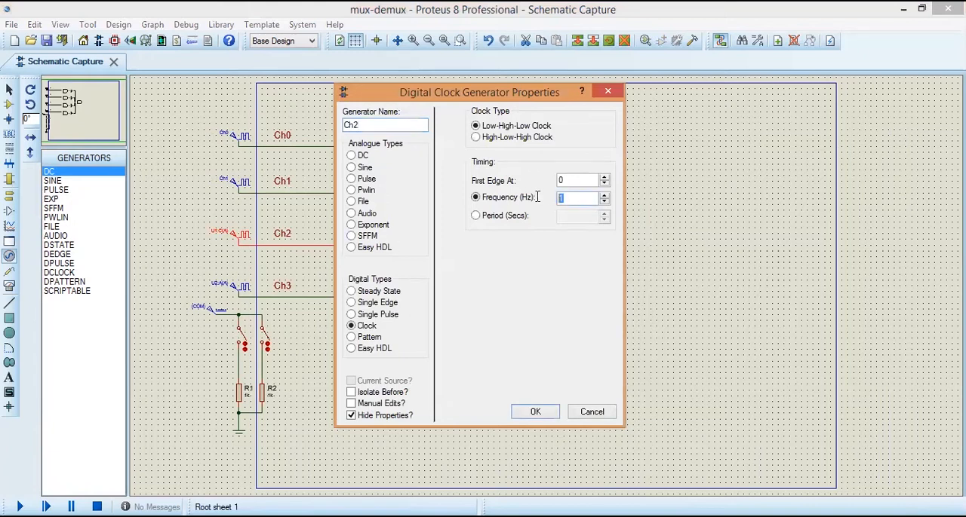
text(25)
click(536, 412)
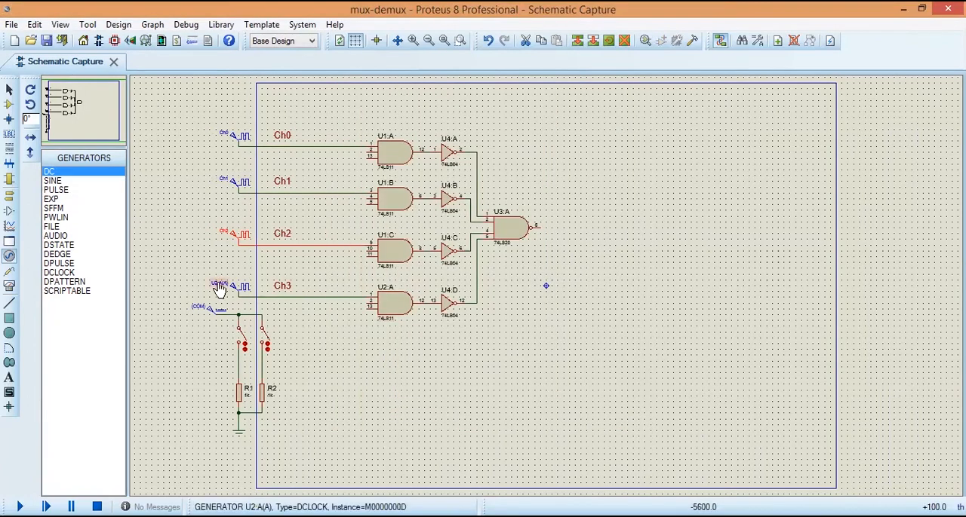
Step: Rename the clock generator feeding gate U2:A as Ch3 and set its frequency to 50 Hz
double_click(219, 288)
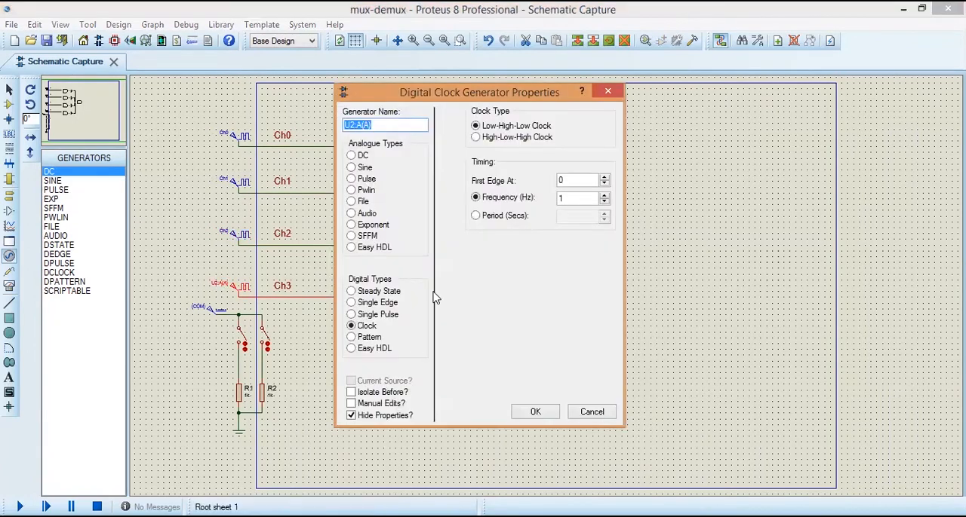
text(C)
click(567, 198)
key(BackSpace)
text(50)
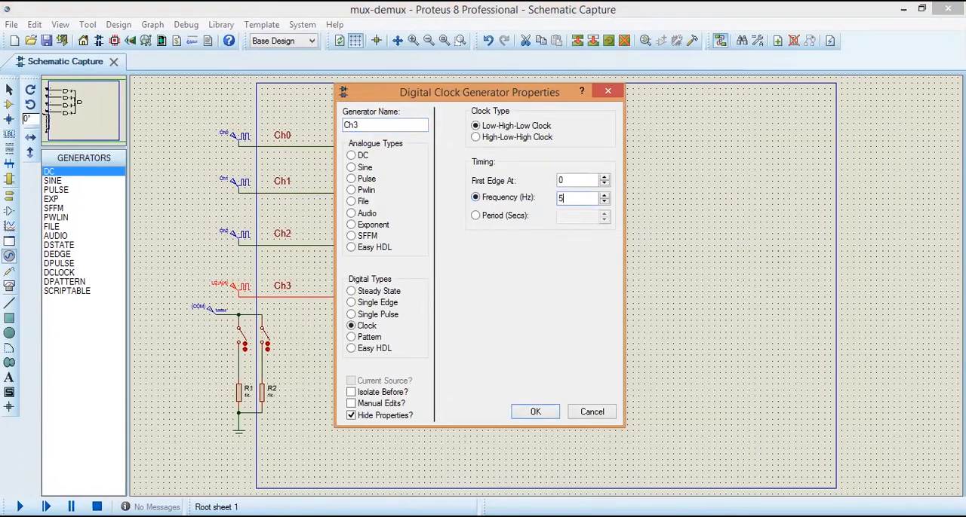
click(537, 412)
click(540, 406)
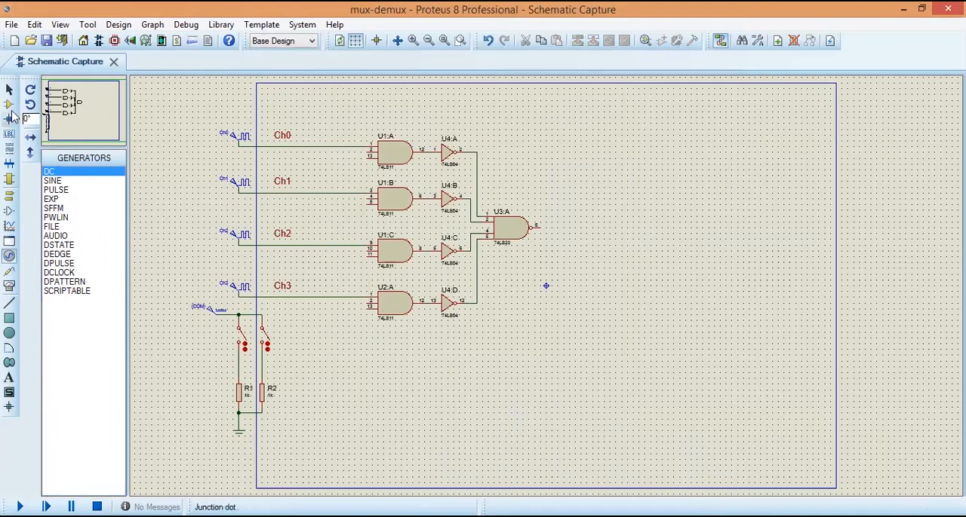
Step: Place a 74LS04 inverter beside the select switches, below gate U2:A, and rotate it anti-clockwise so its output faces up
click(9, 104)
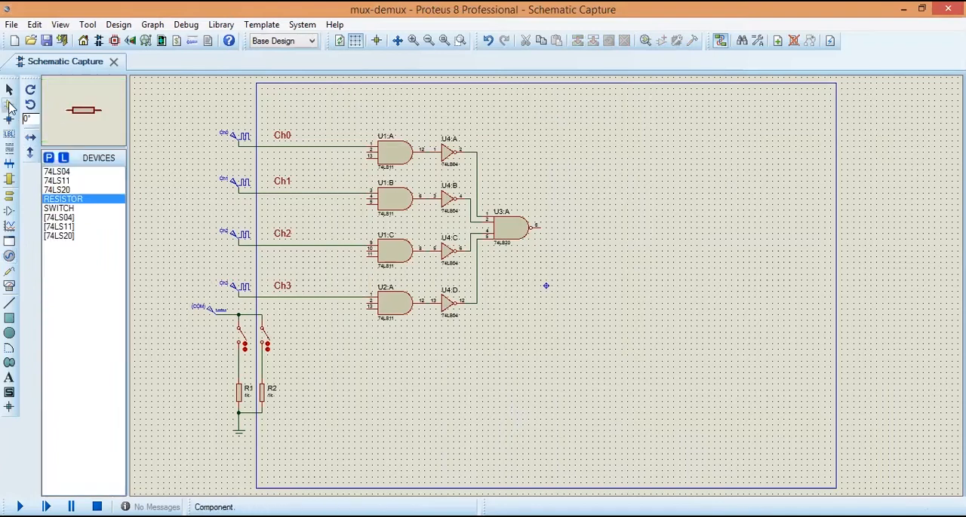
click(56, 172)
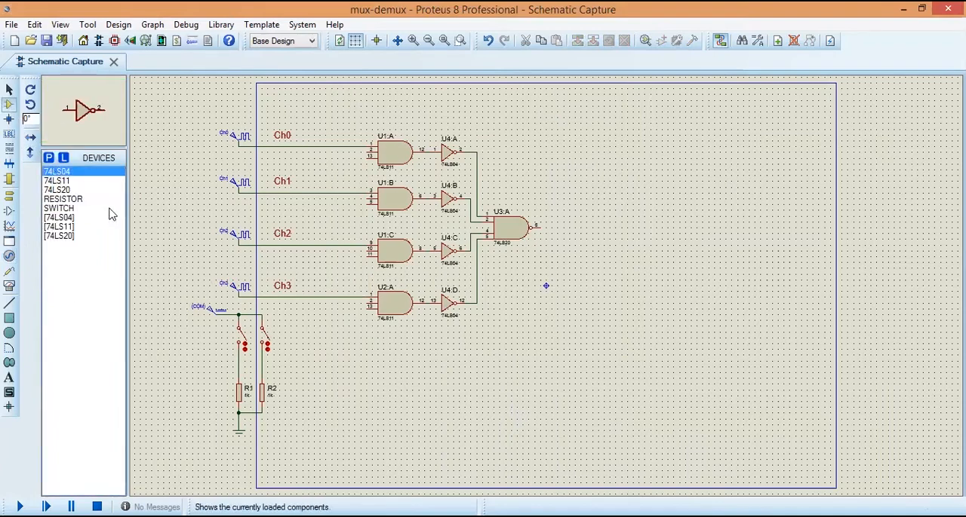
click(316, 329)
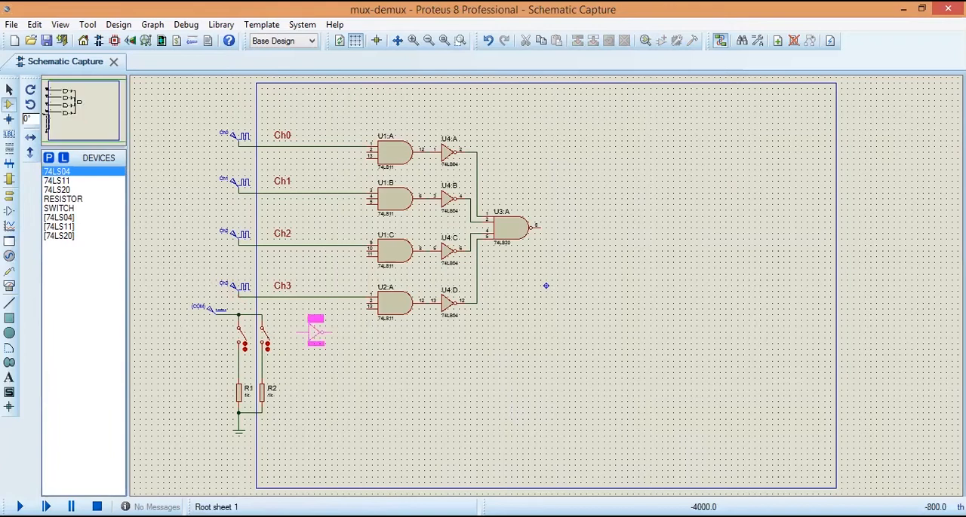
click(316, 332)
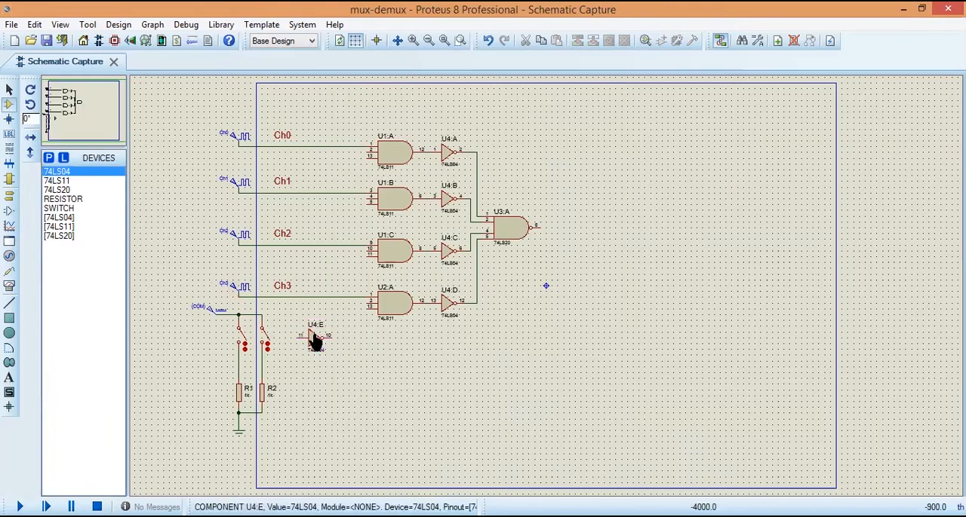
right_click(316, 339)
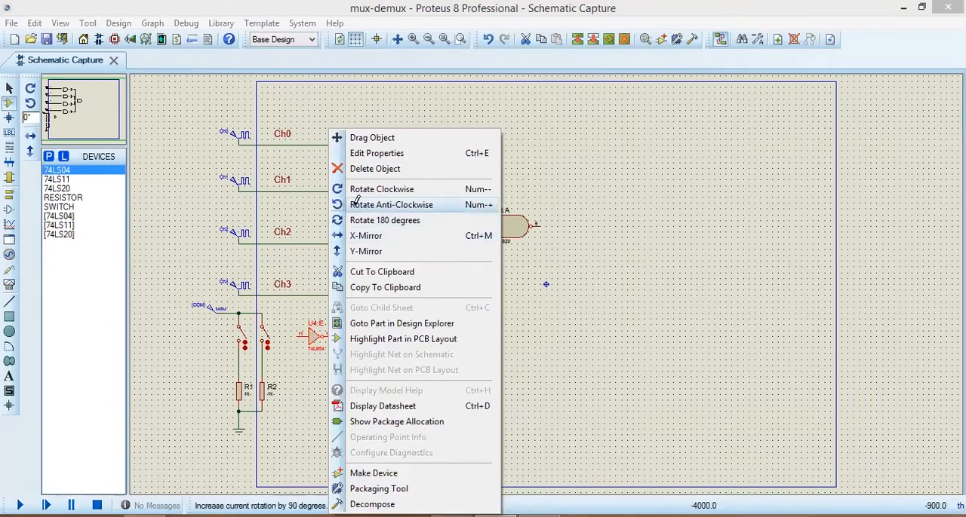
click(358, 205)
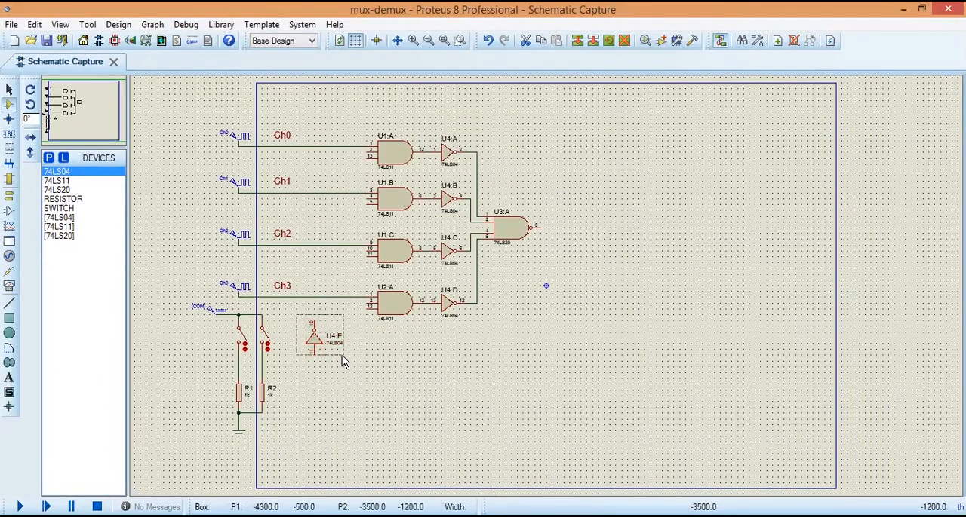
Step: Block-copy the upright inverter once, placing the duplicate just to its right
right_click(322, 343)
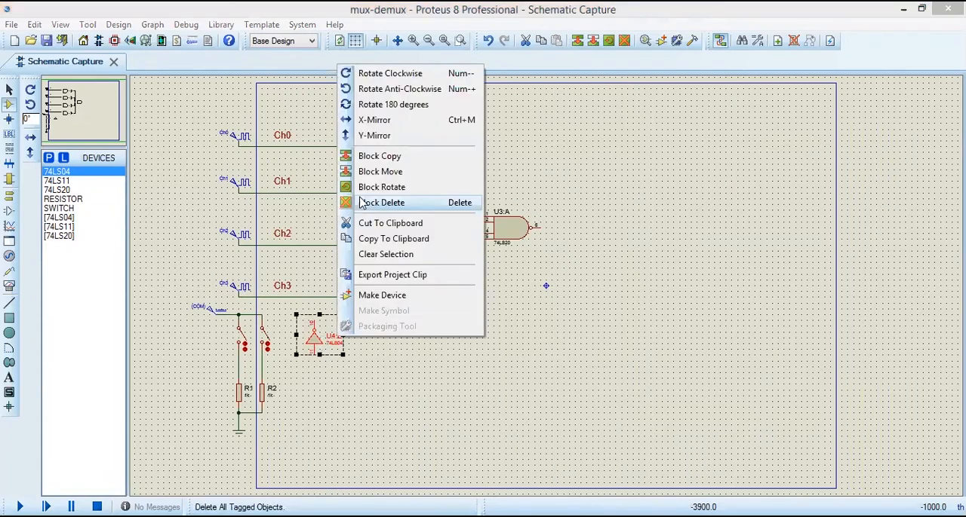
click(397, 155)
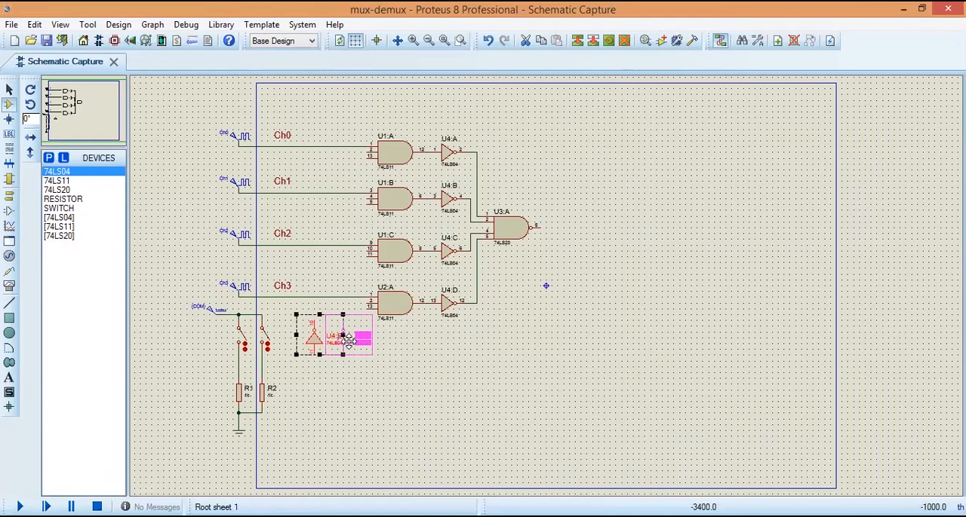
click(351, 342)
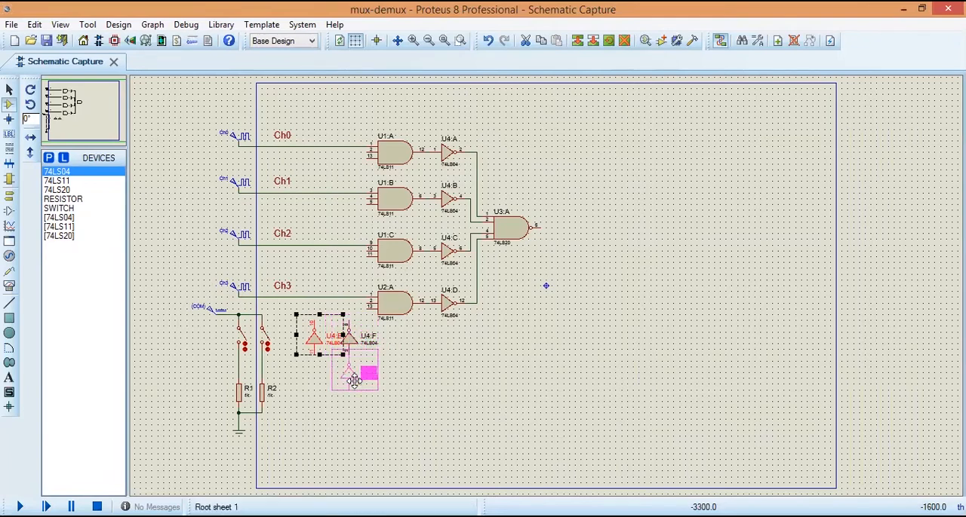
right_click(355, 378)
click(355, 378)
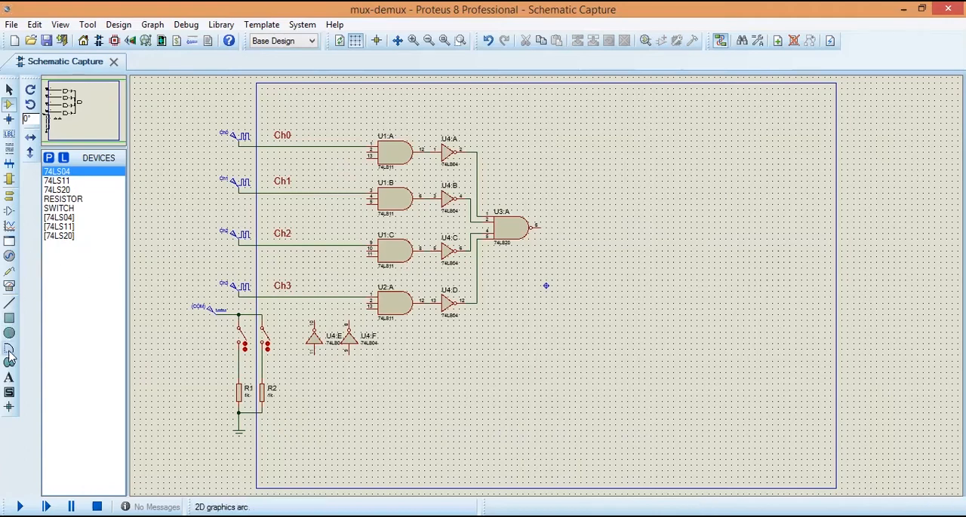
Step: Add the text label S1 next to the left select switch
click(9, 377)
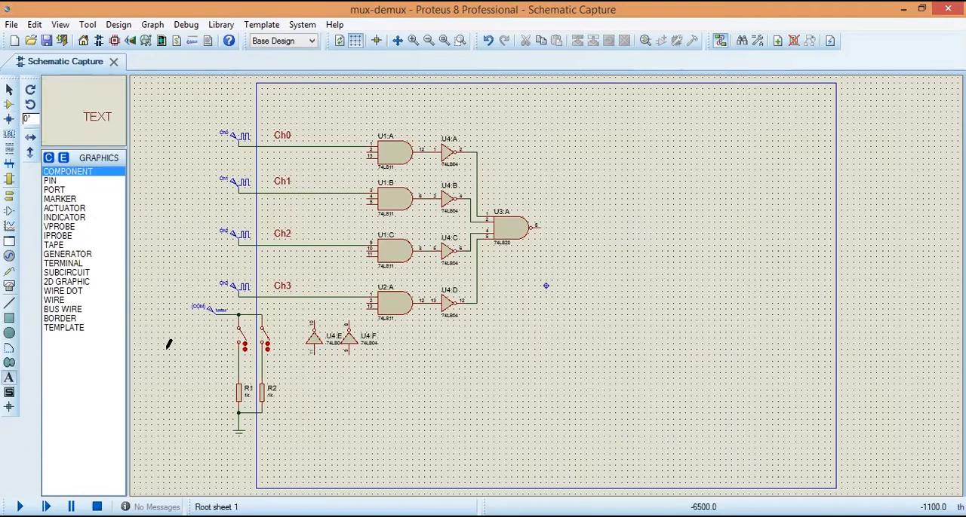
click(224, 320)
text(S1)
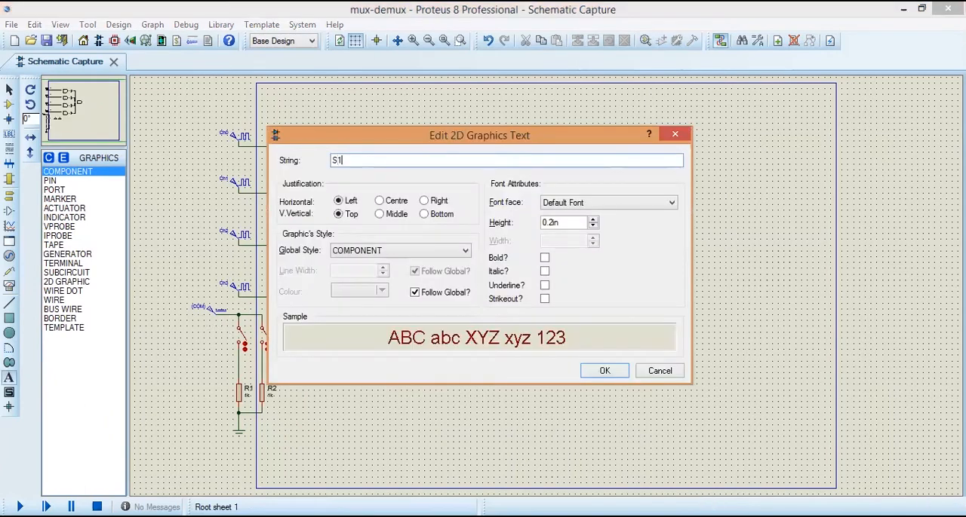
click(586, 371)
Step: Add the text label S0 for the right select switch and shift it left, clear of the switch symbol
click(250, 325)
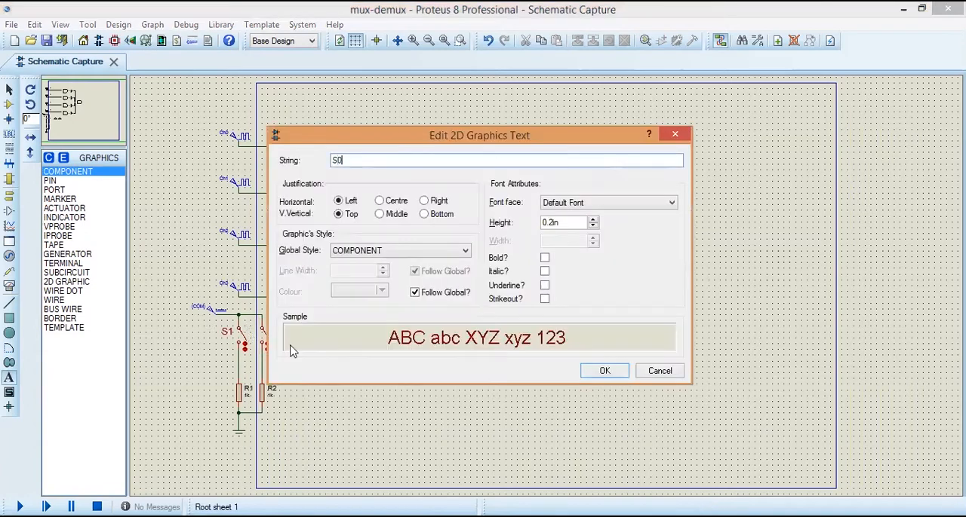
click(602, 370)
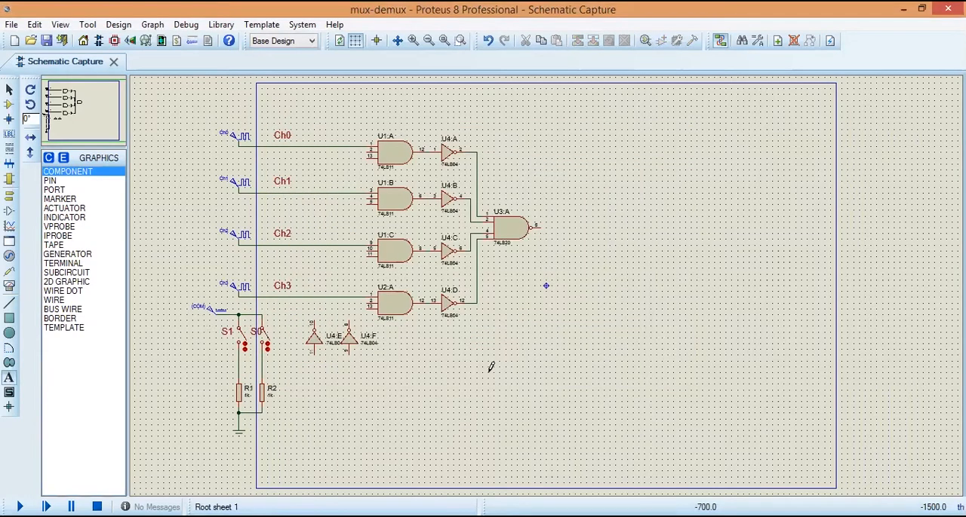
click(10, 90)
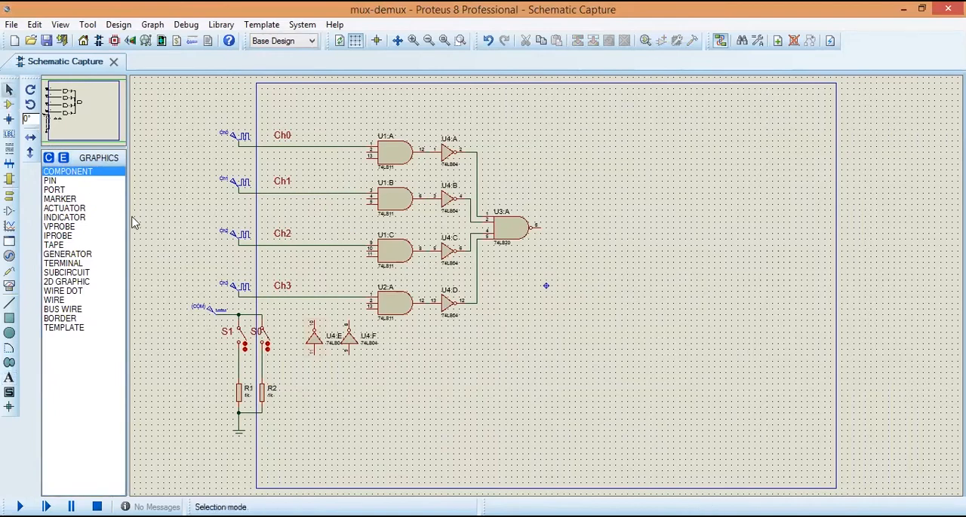
click(257, 336)
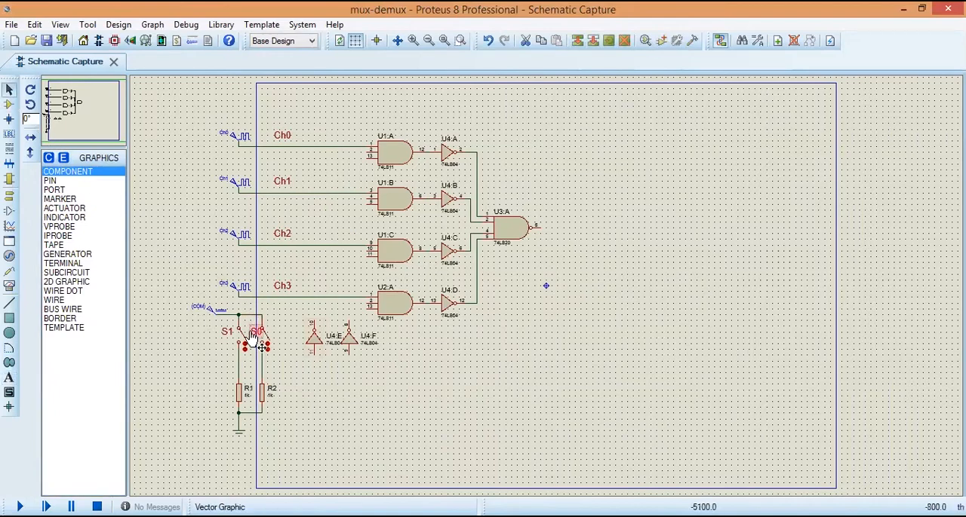
drag(255, 337, 249, 338)
click(307, 400)
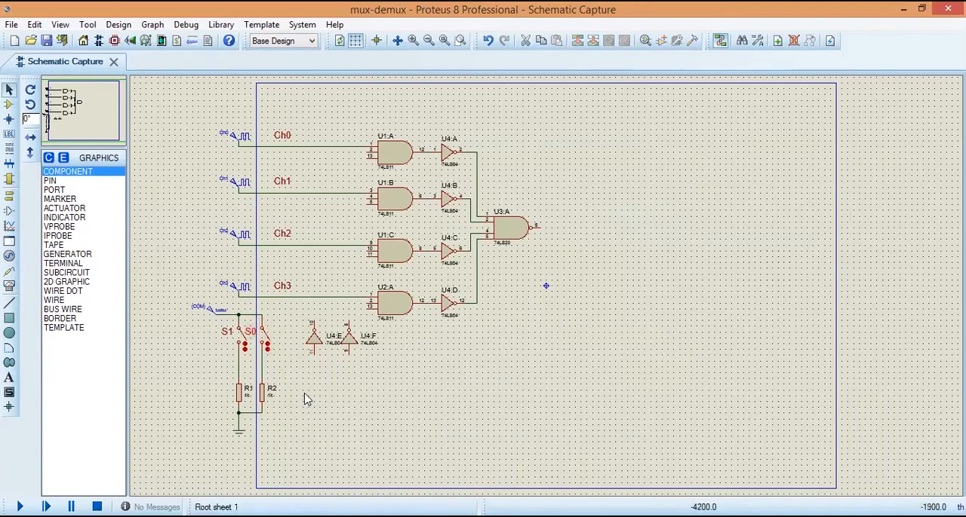
Step: Add a text label reading Selector, 0.15in high, left of the select switches
click(9, 378)
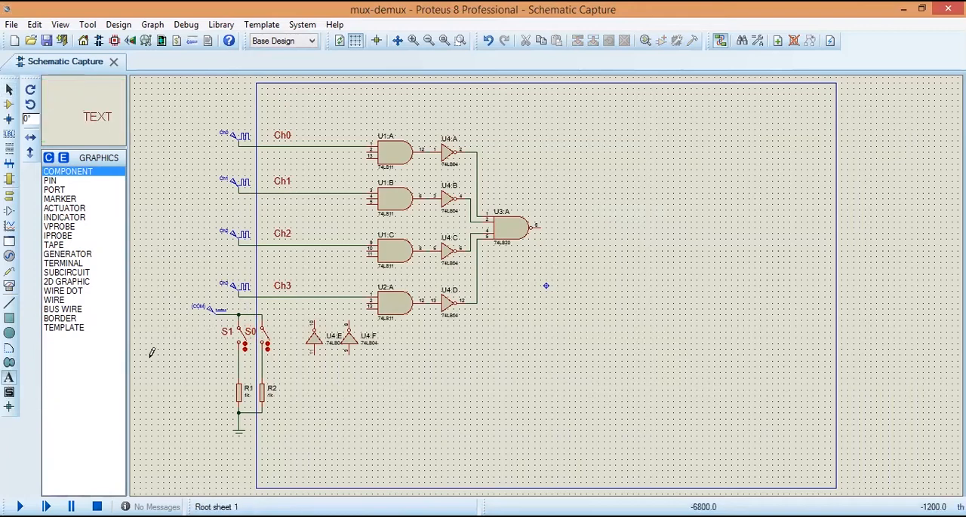
click(194, 337)
click(592, 225)
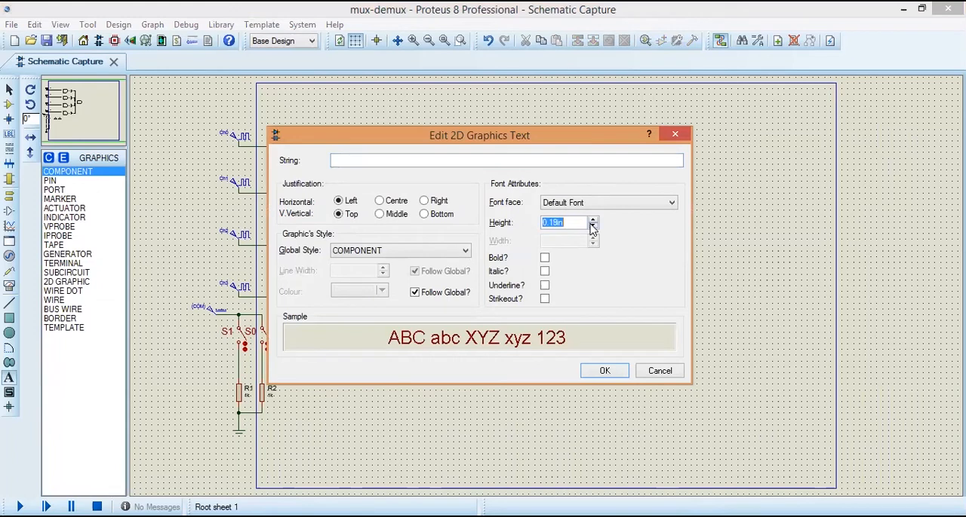
click(479, 161)
text(Selector)
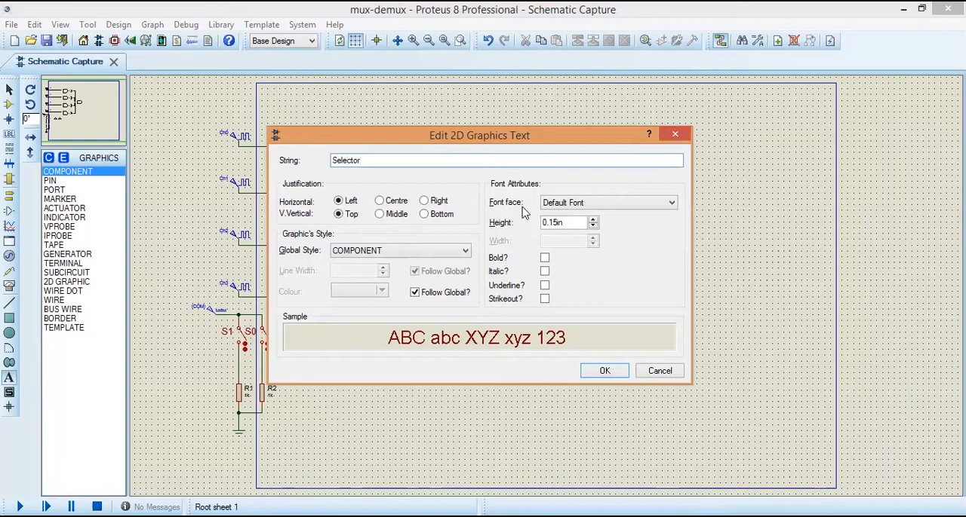
click(604, 370)
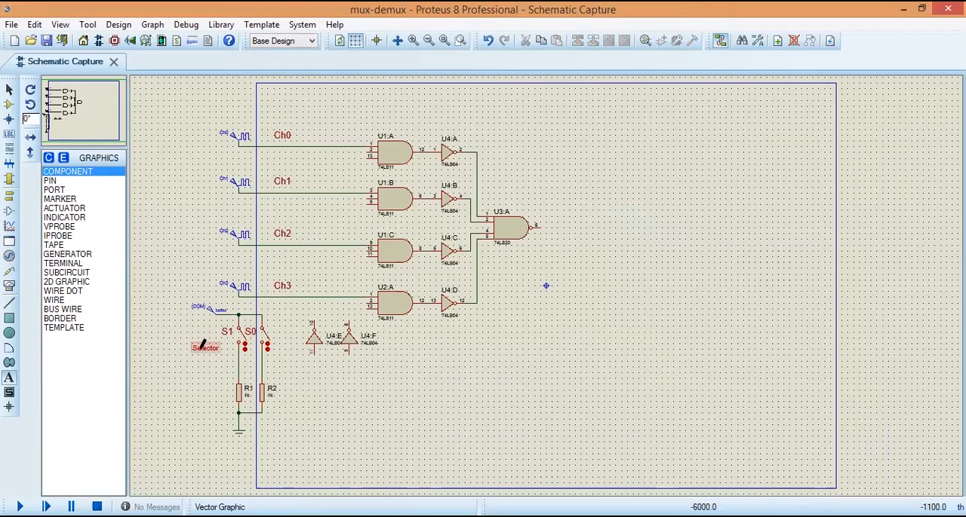
Step: Move the Selector label closer to the switches, directly beneath S1
click(9, 89)
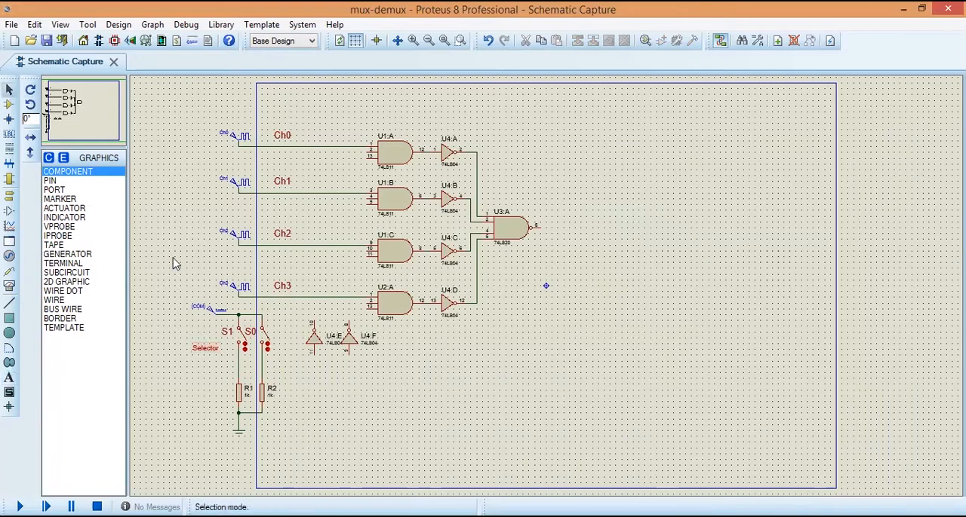
click(209, 352)
drag(213, 355, 226, 351)
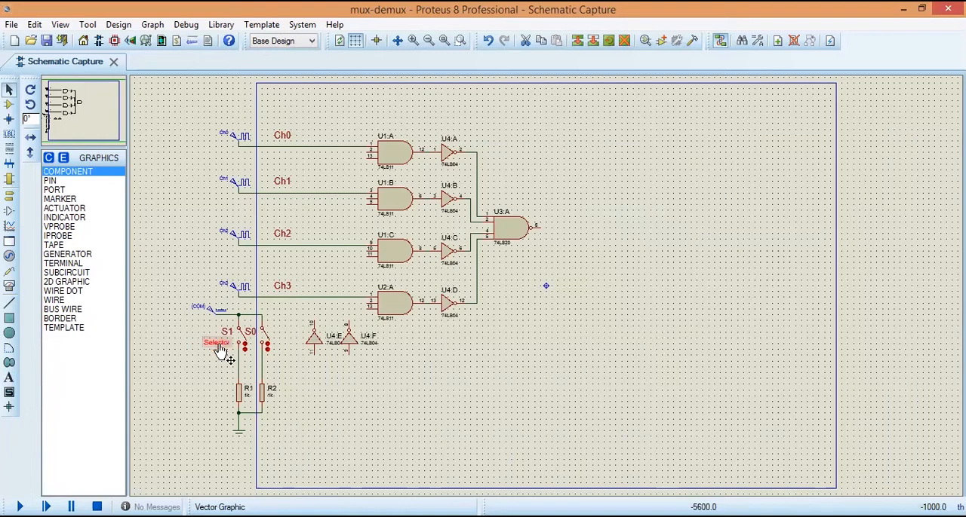
click(369, 424)
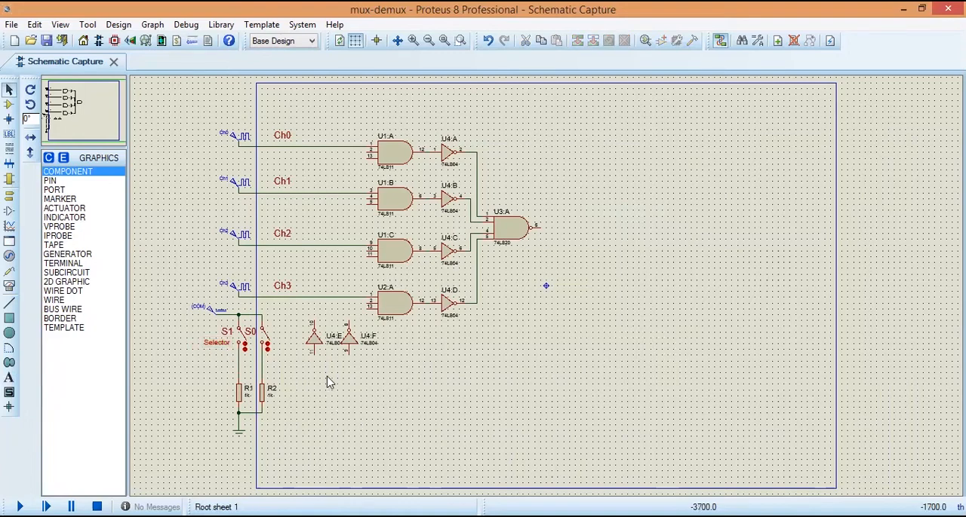
Step: Wire inverter U4:E's input to the S1 switch line above R1, and U4:F's input to the S0 line above R2
click(316, 351)
click(239, 371)
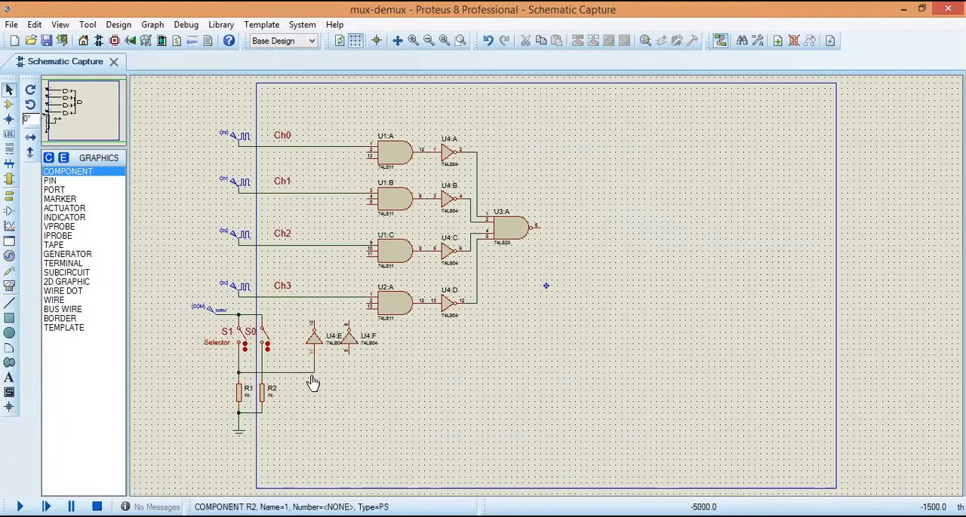
click(348, 360)
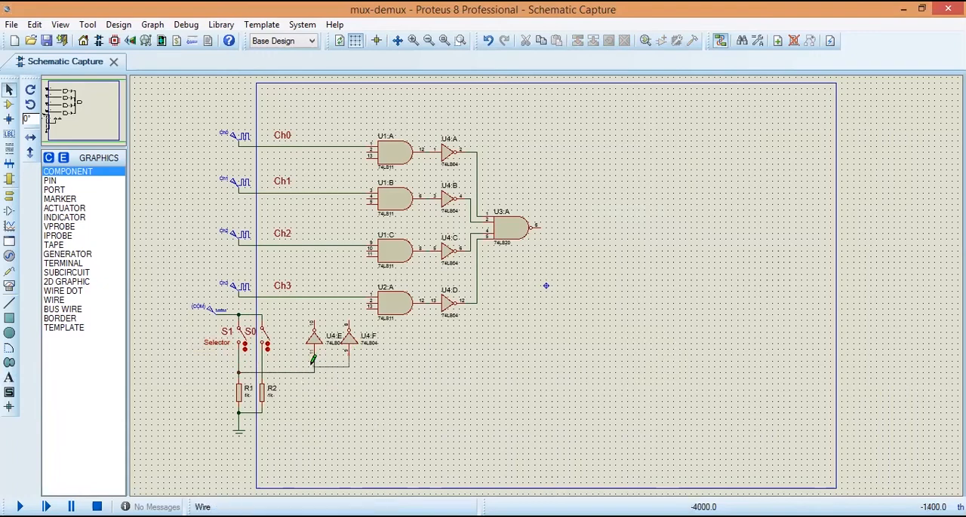
click(263, 365)
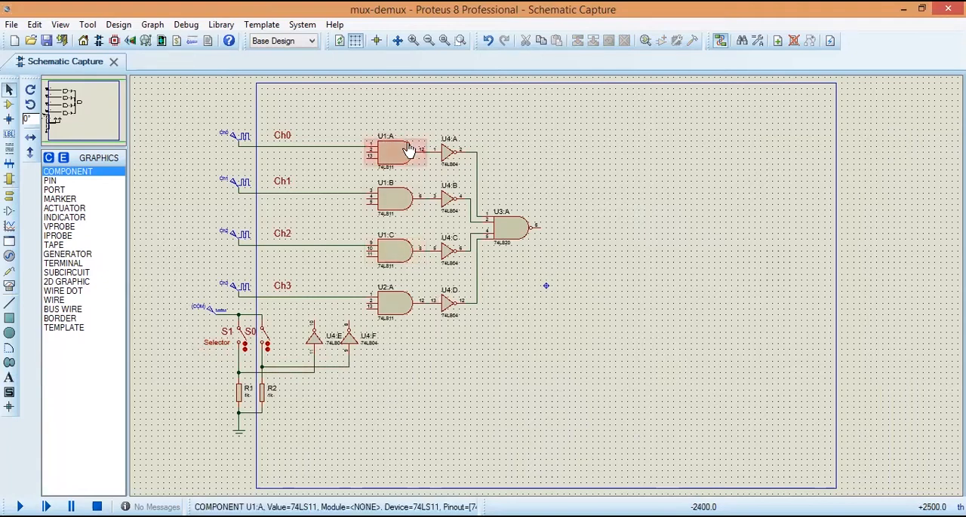
Step: Wire the output of inverter U4:E to pin 2 of gate U1:A and the output of U4:F to its pin 13
click(313, 322)
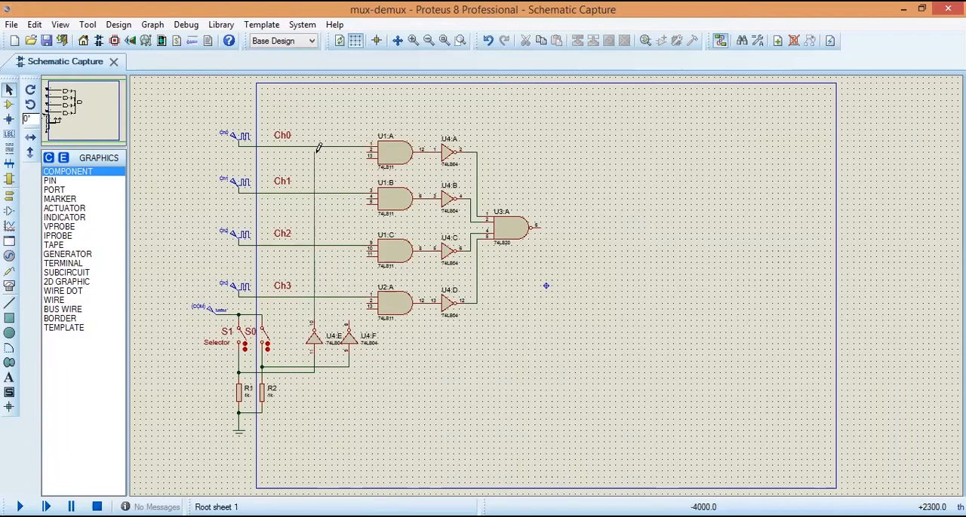
click(365, 153)
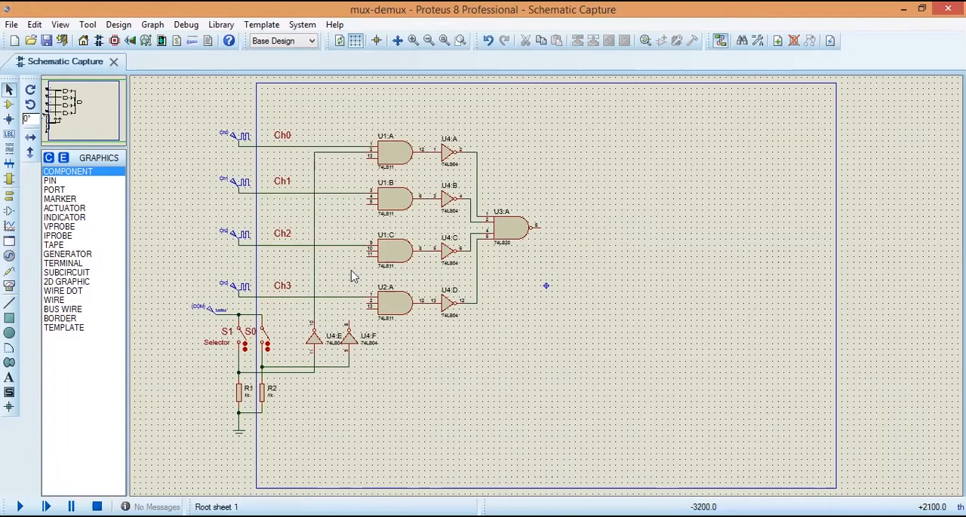
click(350, 317)
click(349, 156)
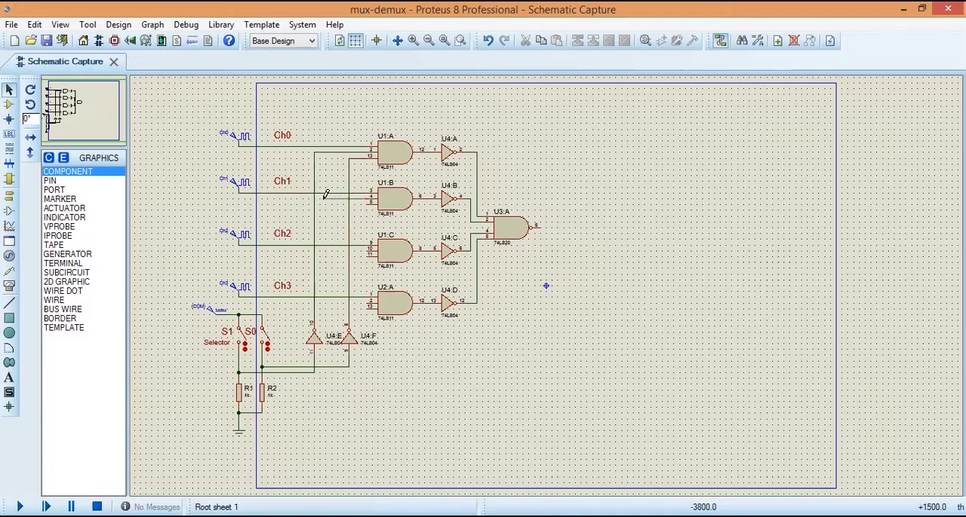
Step: Wire gate U1:B's pin 4 to the U4:E output line and its pin 5 to the non-inverted S0 line
click(315, 198)
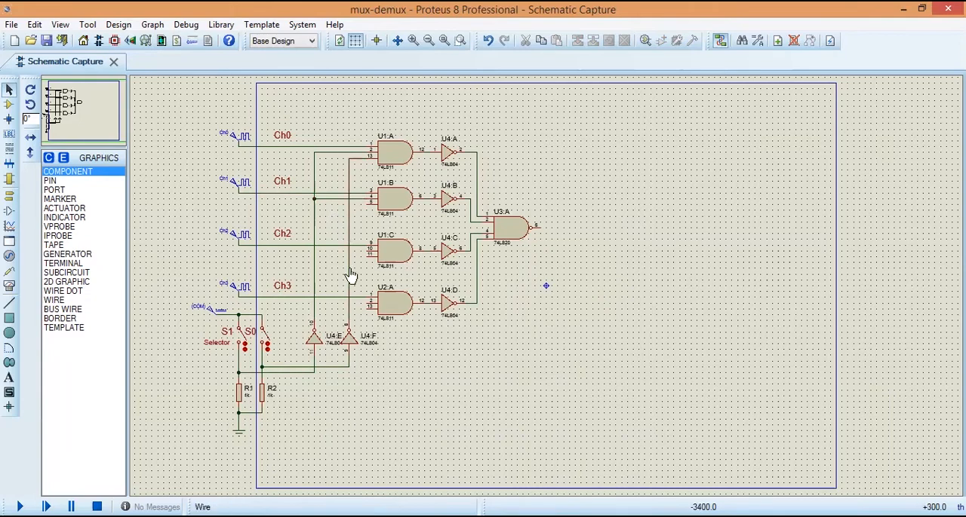
click(368, 198)
click(326, 366)
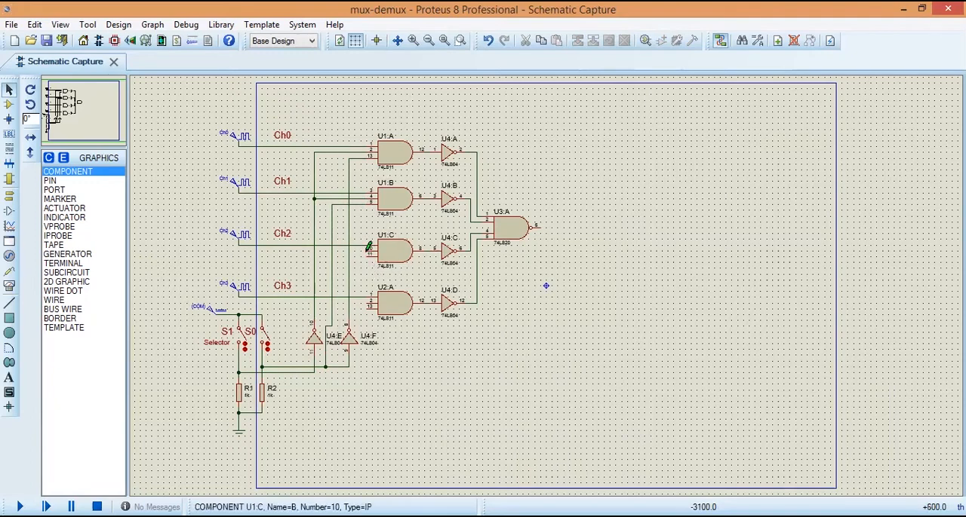
Step: Wire gate U1:C's pin 10 to the non-inverted S1 line and its pin 11 to the U4:F output line
click(369, 249)
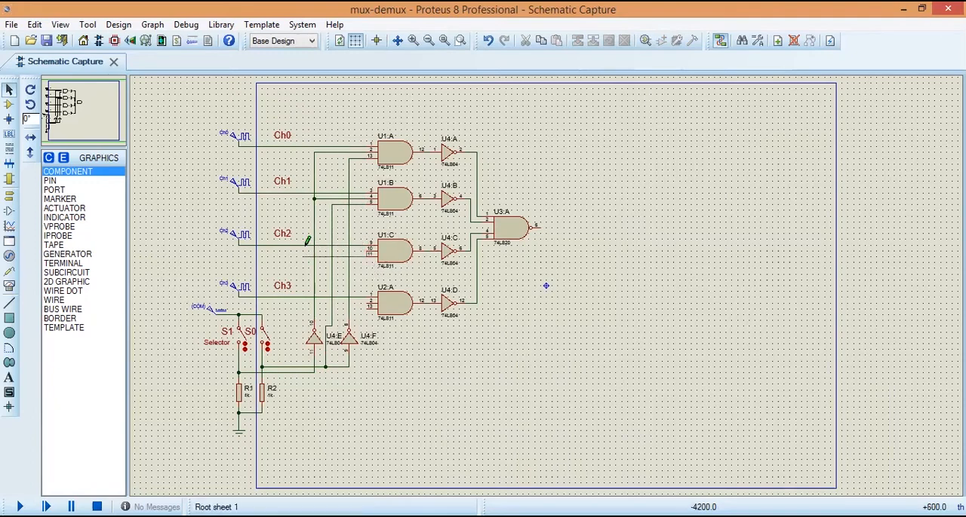
click(303, 249)
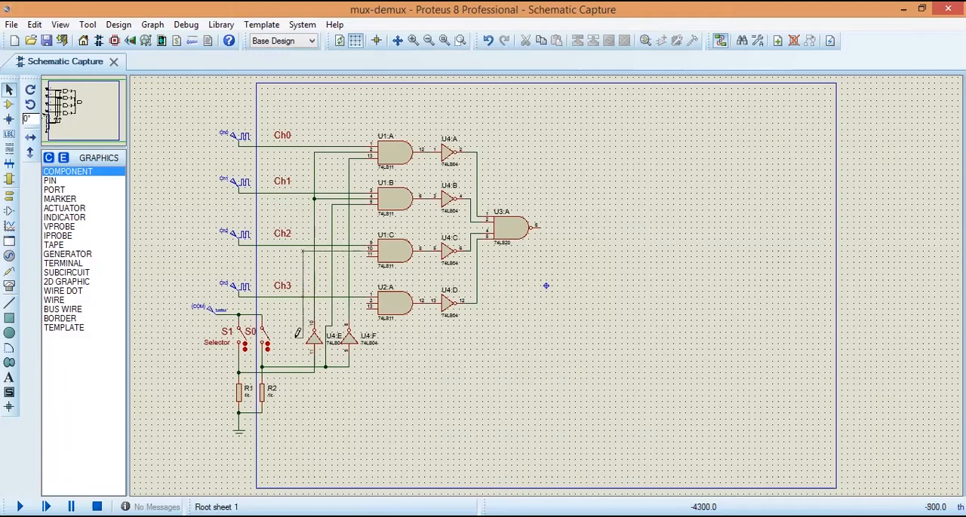
click(302, 369)
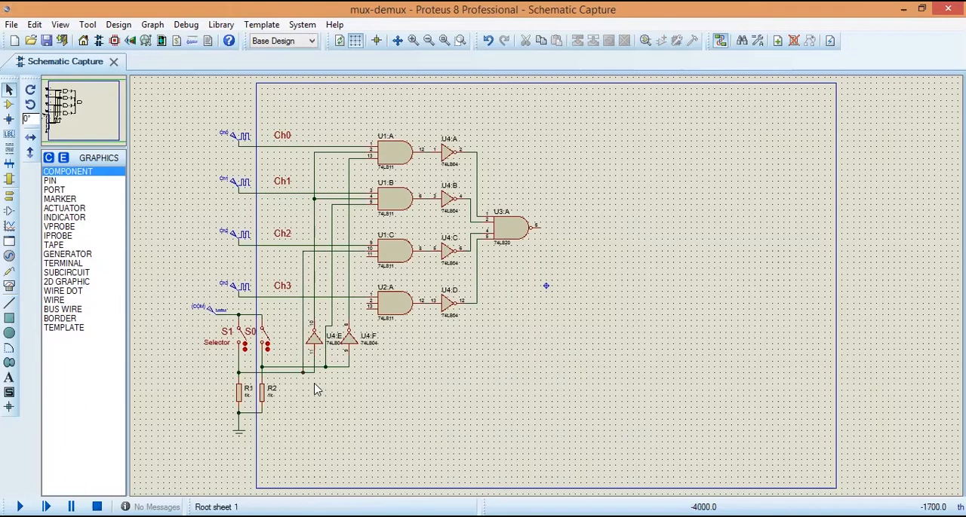
click(370, 247)
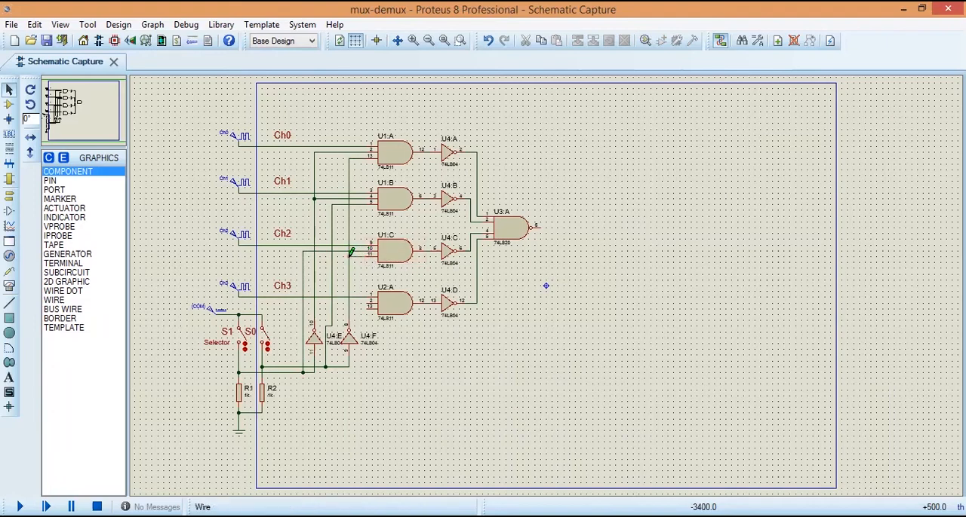
click(349, 257)
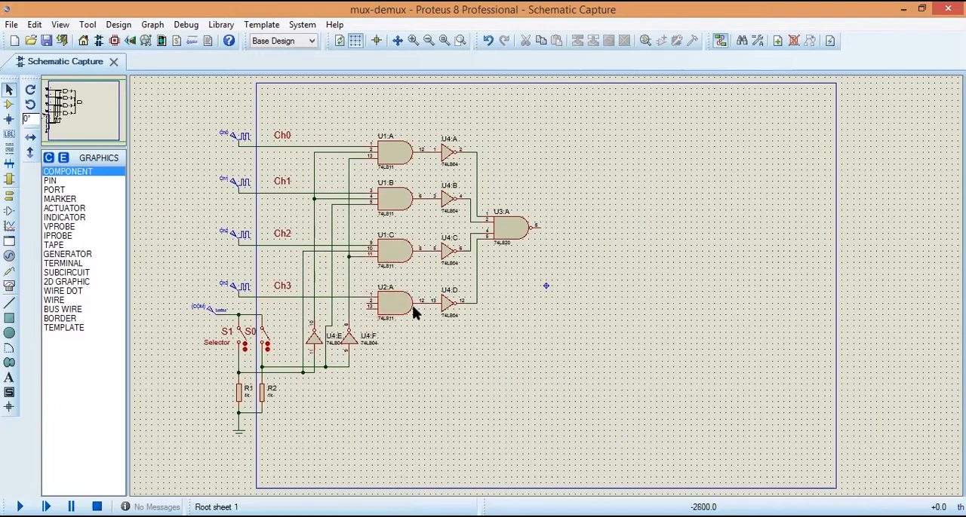
Step: Wire gate U2:A's pin 2 to the non-inverted S1 line and its pin 13 to the non-inverted S0 line
click(369, 302)
click(348, 304)
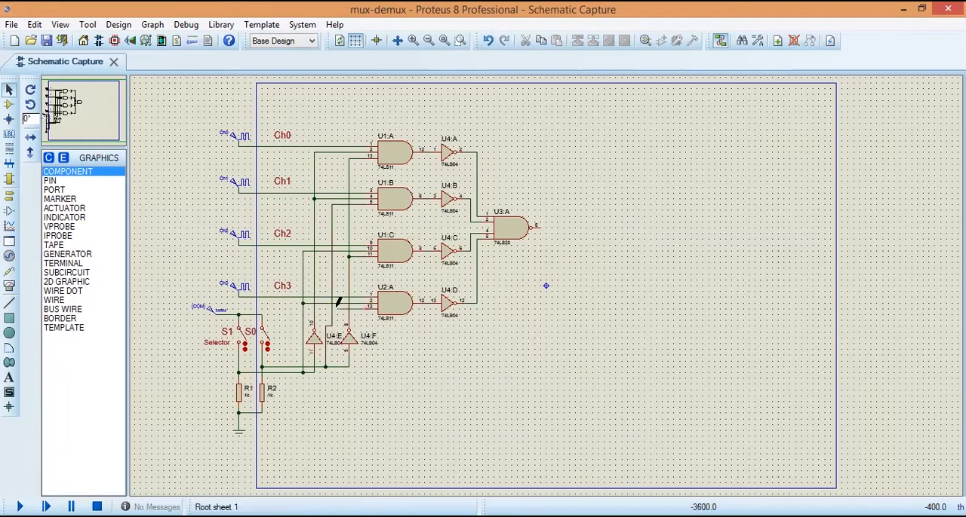
click(332, 308)
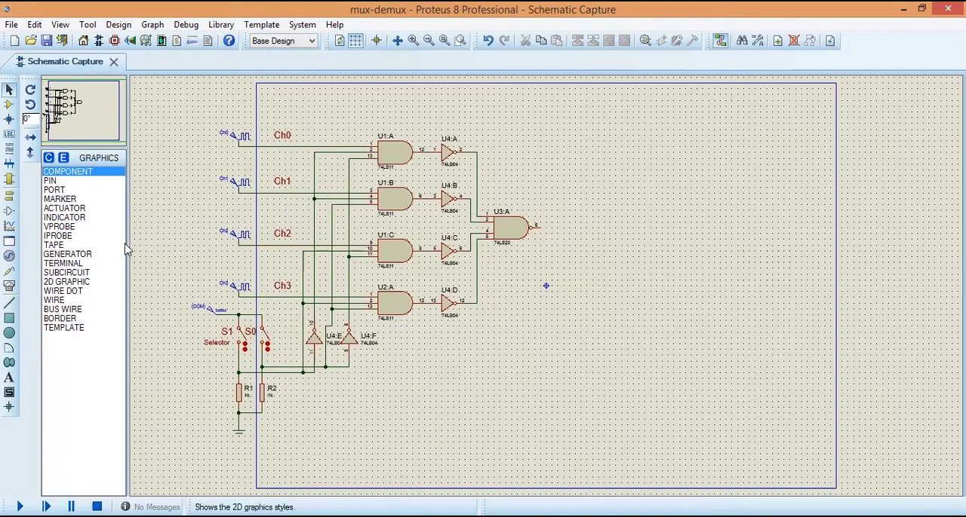
Step: Place a resistor just below and beyond U3:A's output and rotate it clockwise to stand vertically
click(9, 104)
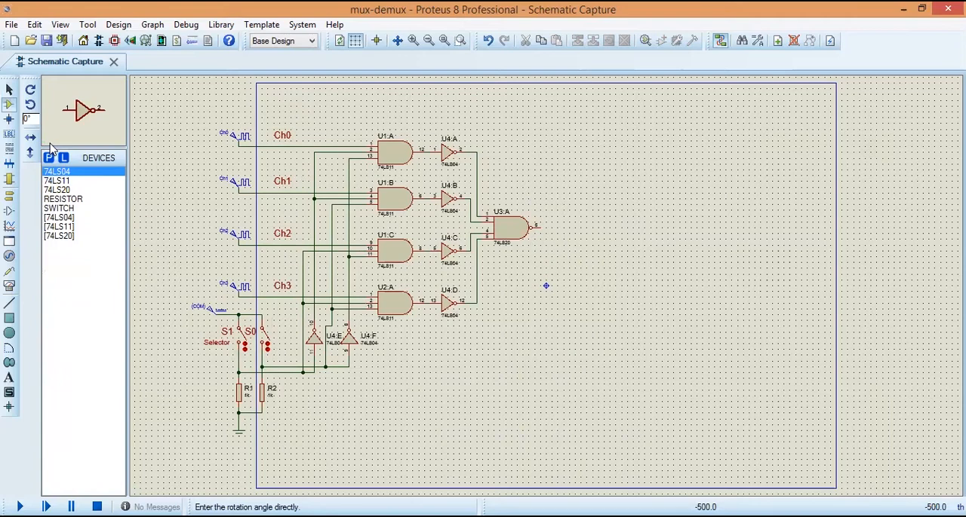
click(64, 199)
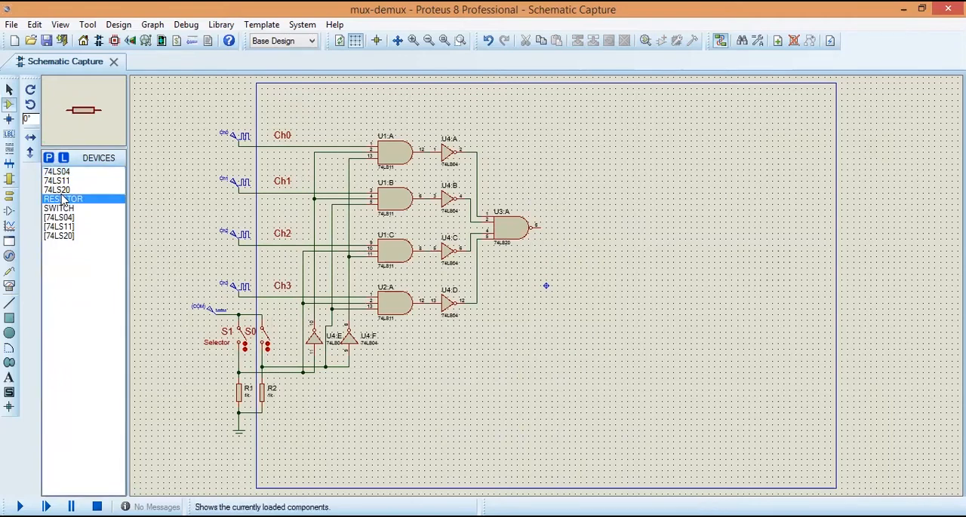
click(551, 249)
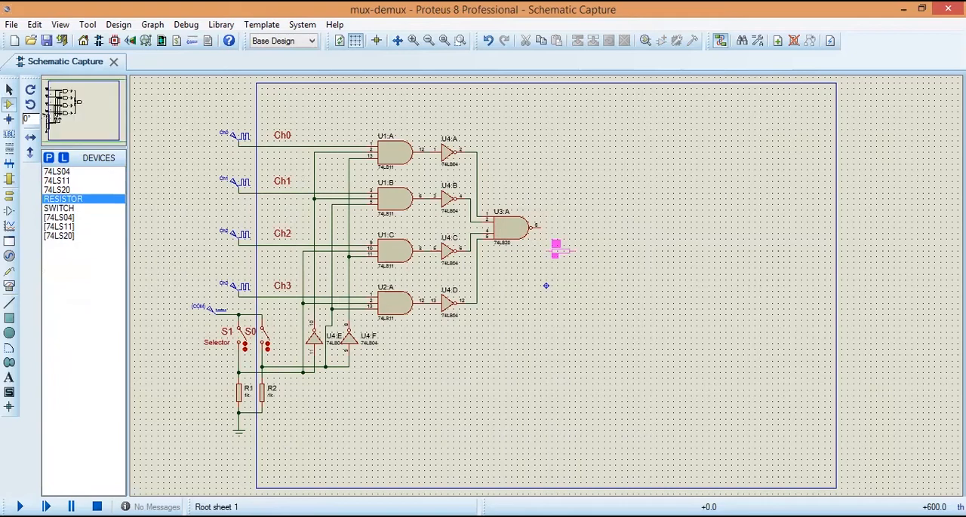
click(560, 253)
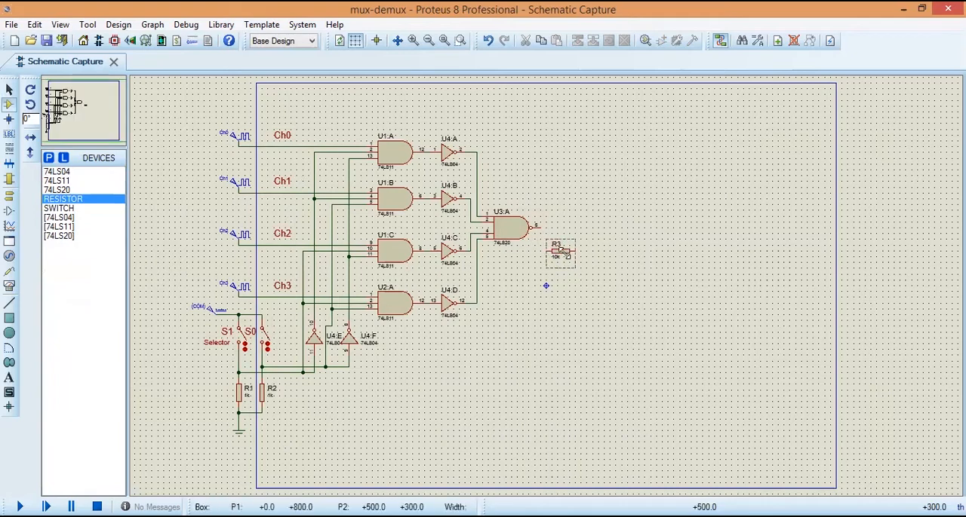
click(563, 255)
right_click(564, 255)
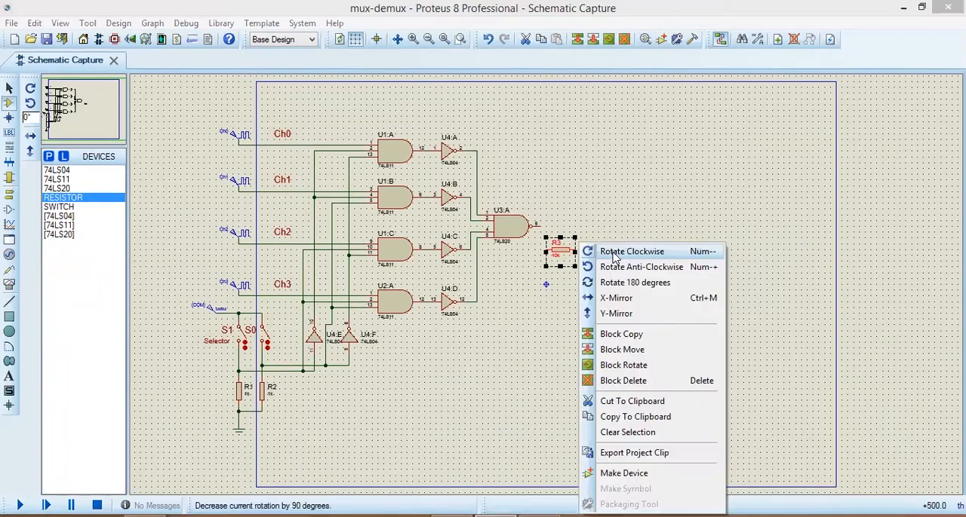
click(613, 257)
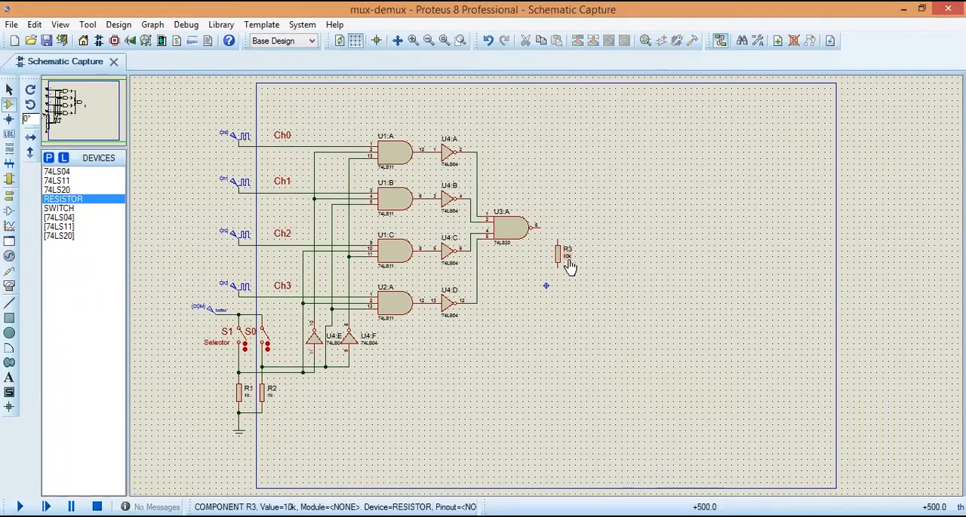
Step: Set the value of resistor R3 to 330
double_click(568, 259)
text(330)
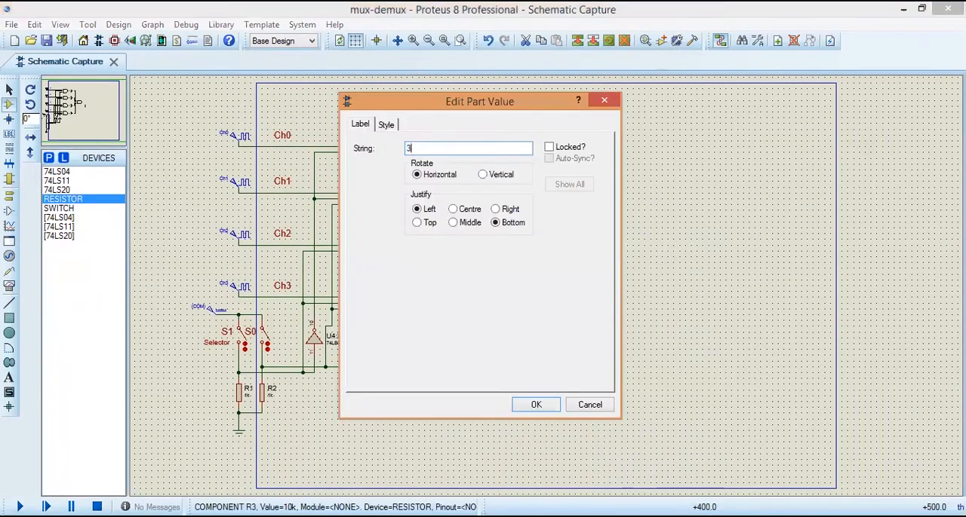
click(537, 404)
click(543, 377)
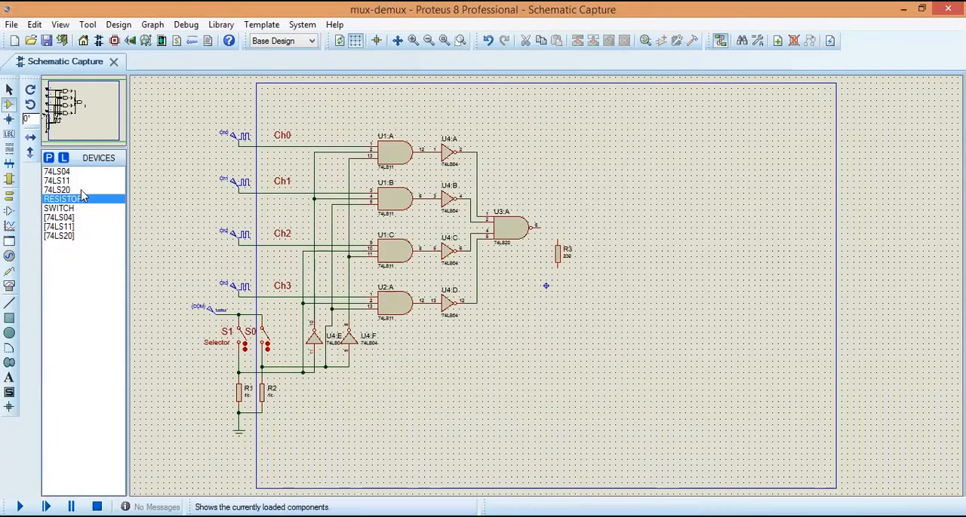
Step: Find the LED-YELLOW device in the parts library using the keyword yellow and place it directly below R3
click(49, 159)
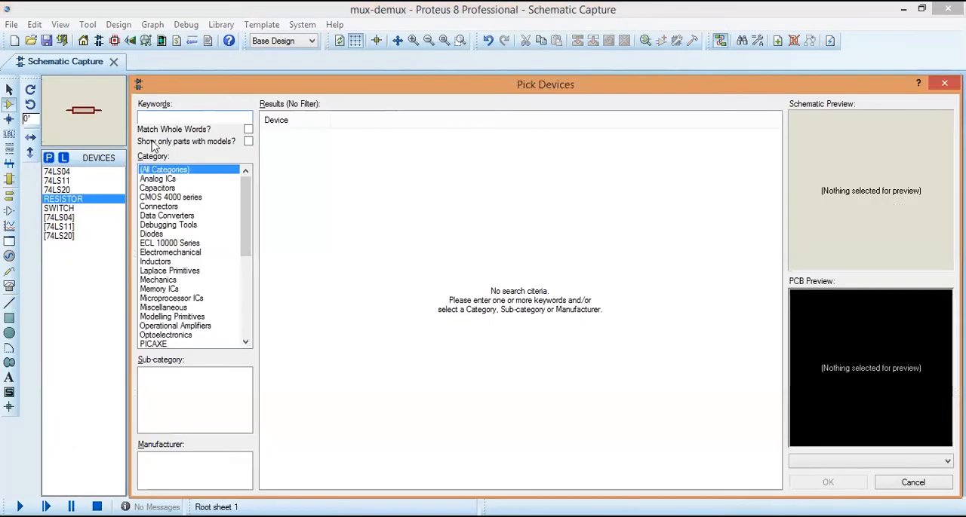
text(yellow)
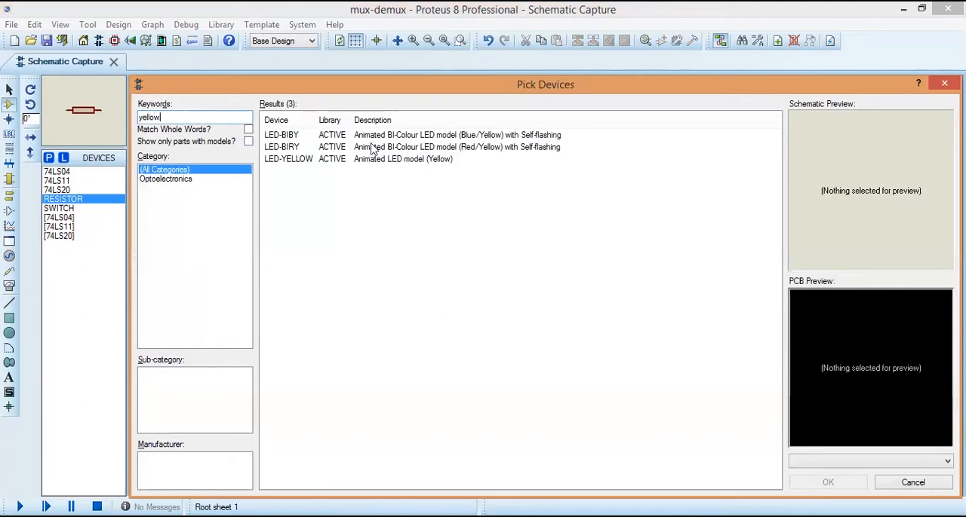
double_click(386, 159)
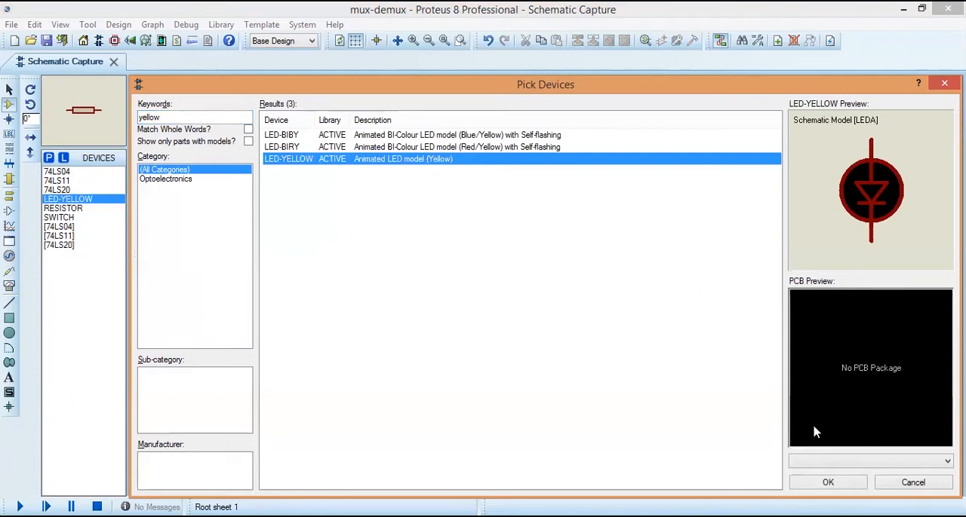
click(827, 484)
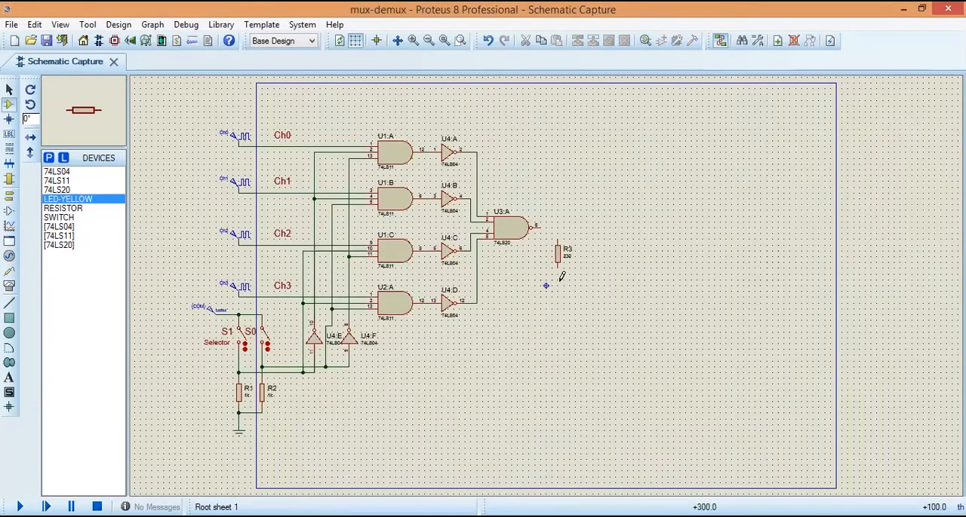
click(560, 279)
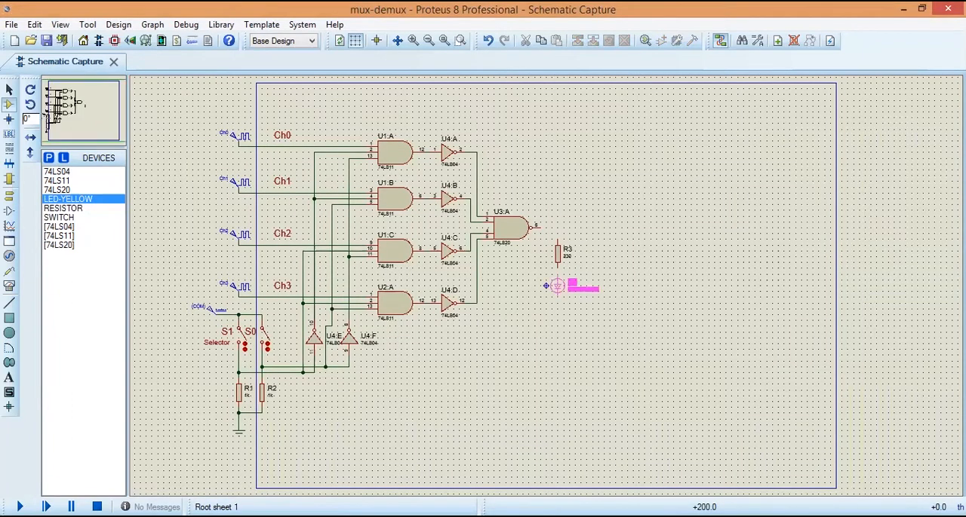
click(556, 286)
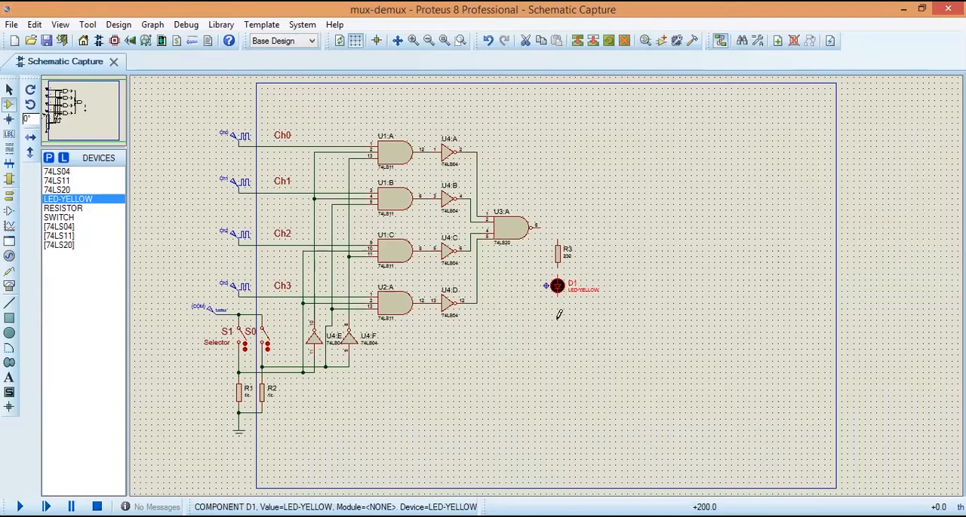
Step: Place a ground terminal below the LED and wire U3:A's output through R3 and the LED to ground
click(9, 195)
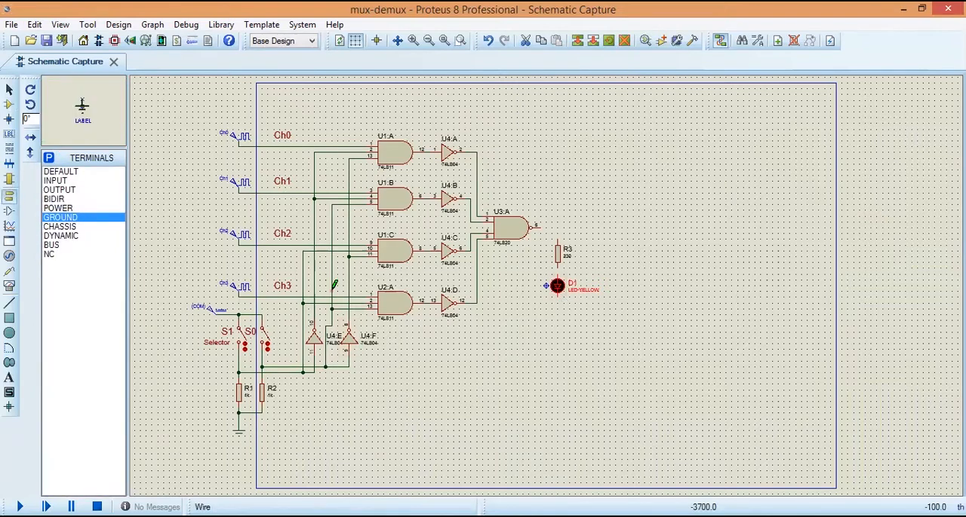
click(558, 314)
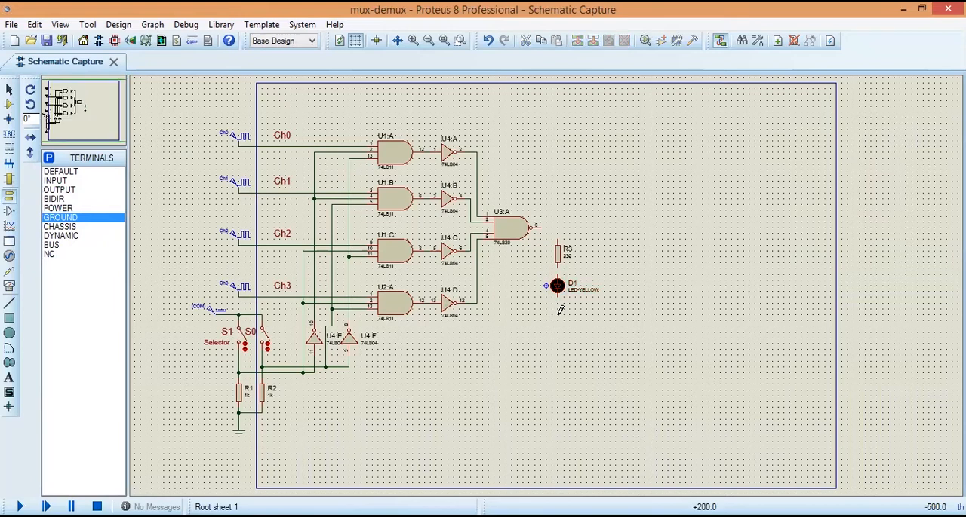
click(558, 316)
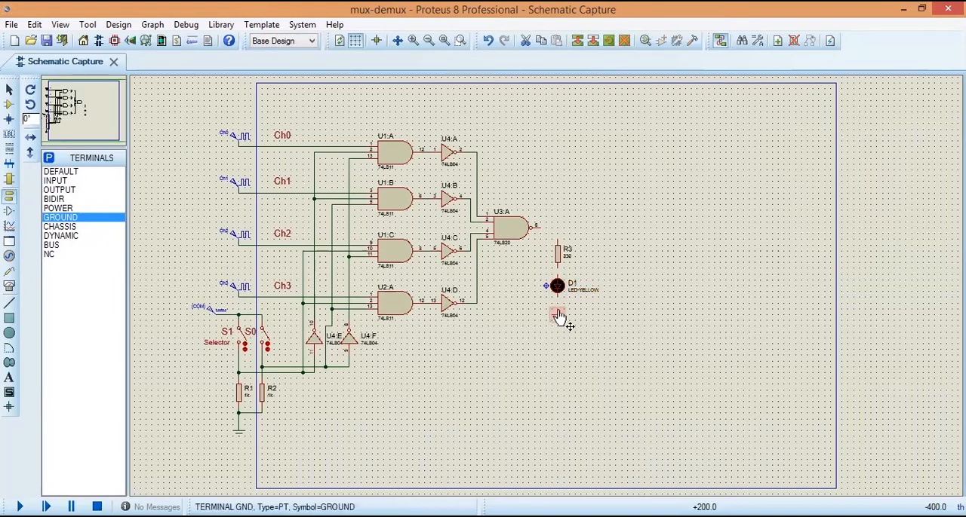
click(559, 301)
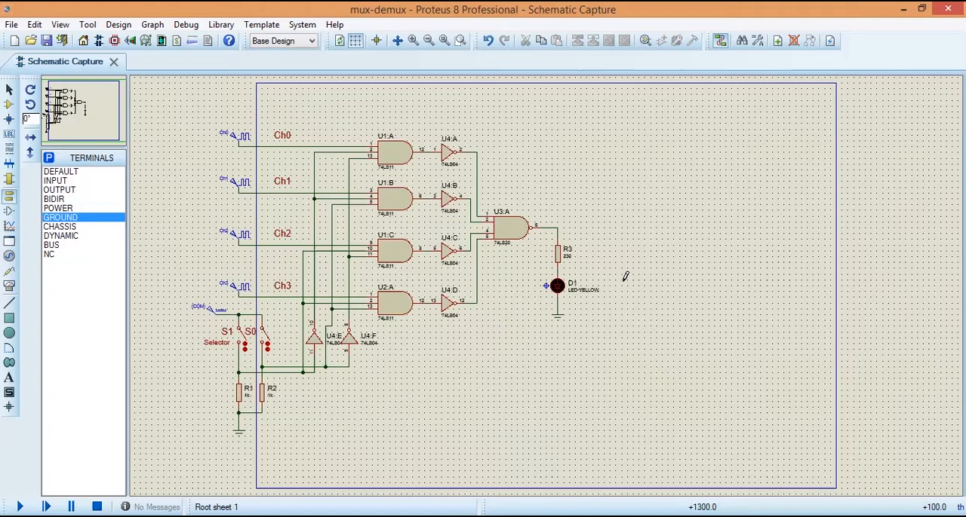
Step: Clear the LED-YELLOW value text beside the LED
double_click(588, 291)
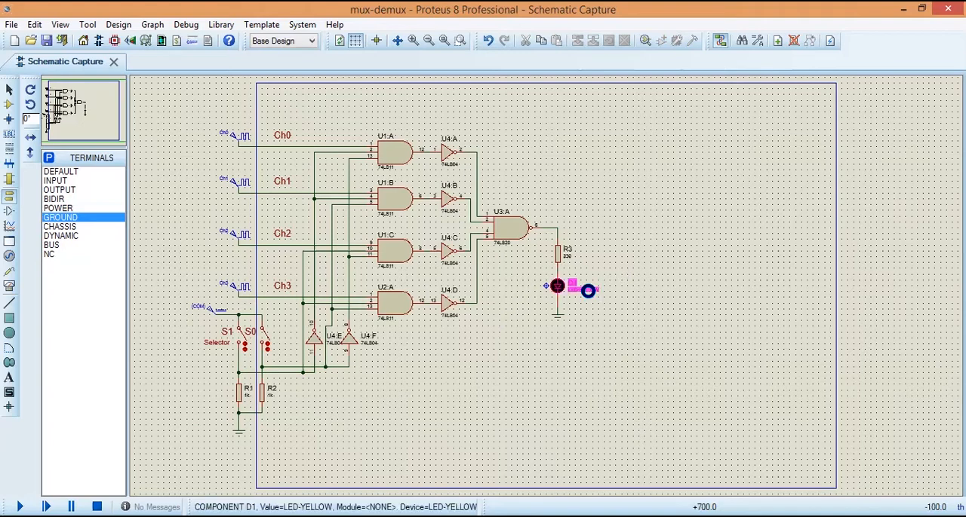
key(Delete)
key(Return)
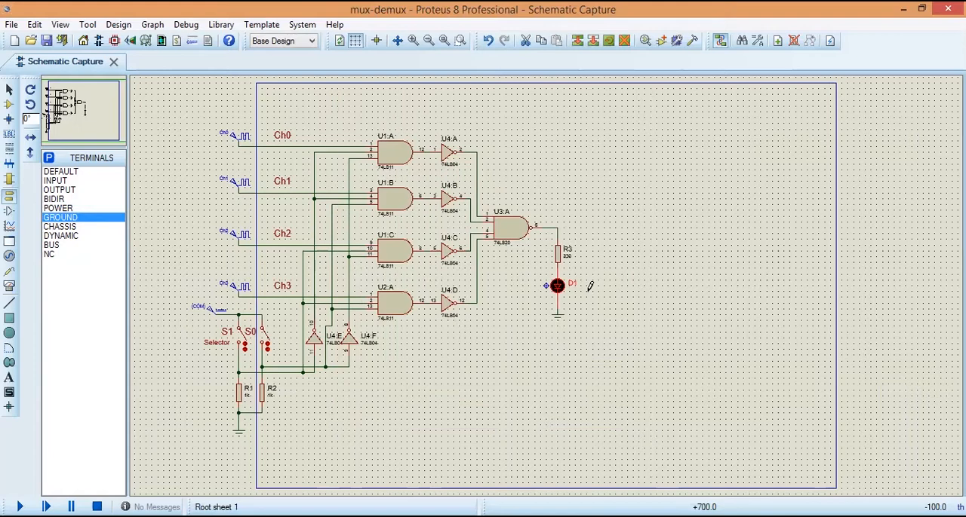
Step: Rename the LED's part ID to CH. INDICATOR and move that label to the LED's left side
double_click(574, 291)
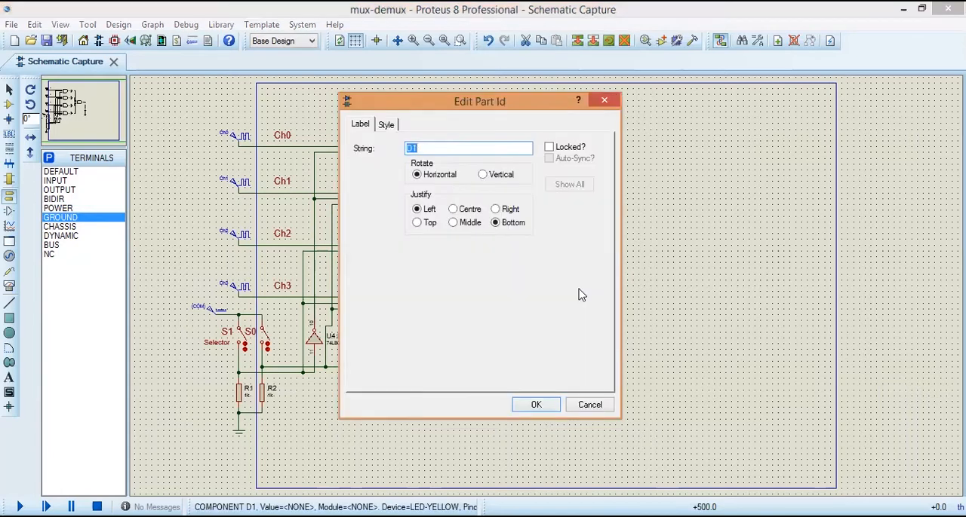
text(INDICATOR)
key(BackSpace)
key(BackSpace)
key(BackSpace)
key(BackSpace)
key(BackSpace)
key(BackSpace)
key(BackSpace)
key(BackSpace)
key(BackSpace)
key(BackSpace)
key(BackSpace)
key(BackSpace)
key(BackSpace)
key(BackSpace)
key(BackSpace)
key(BackSpace)
text(DICATOR)
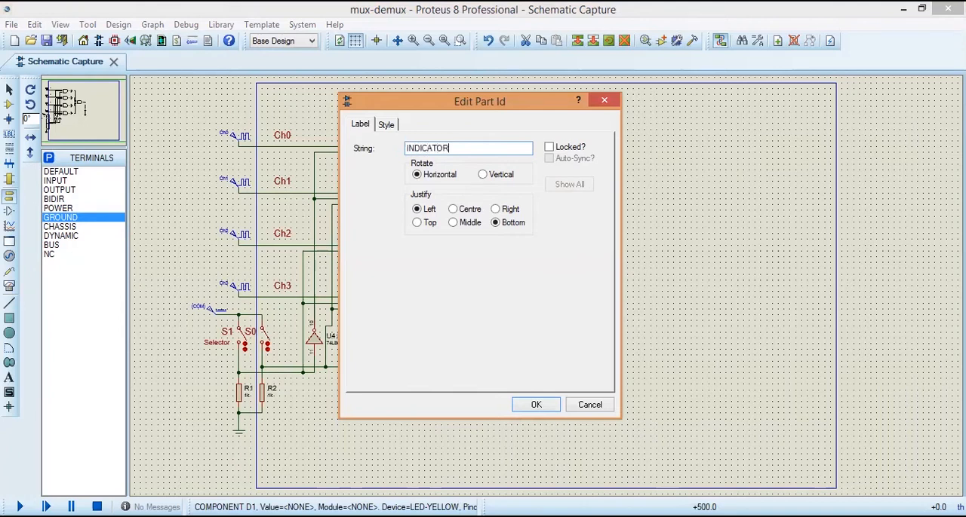
click(407, 147)
text(CH.)
click(535, 406)
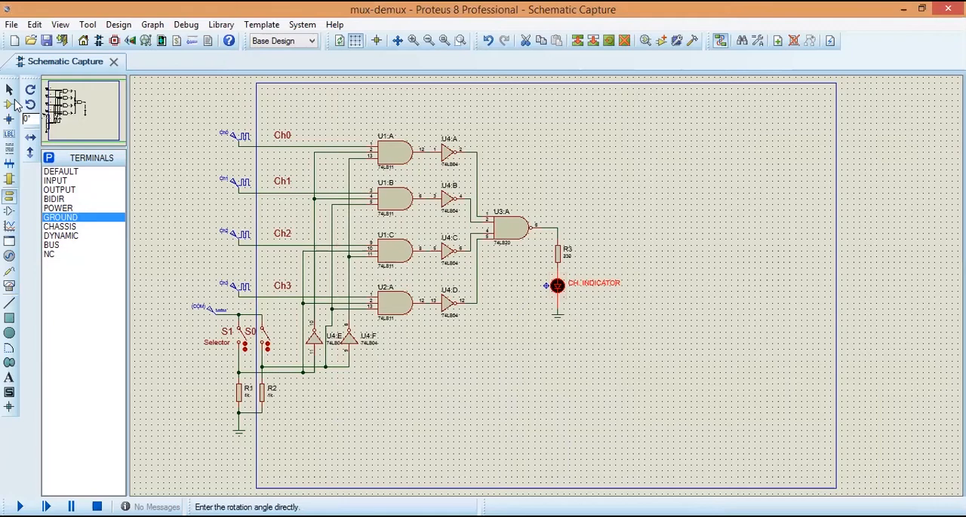
drag(590, 290, 516, 290)
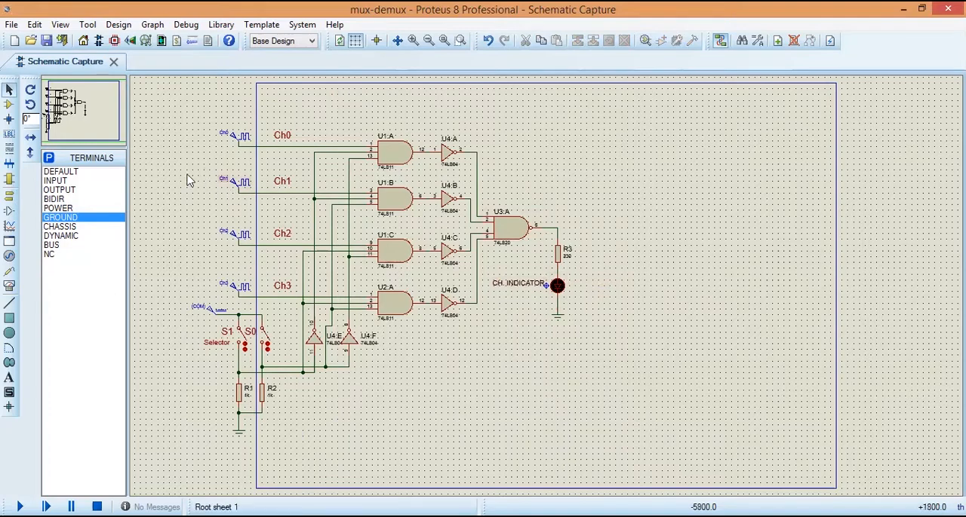
Step: Add the title text MUX (Multiplexer) with a height of 0.2in above gate U1:A
click(9, 383)
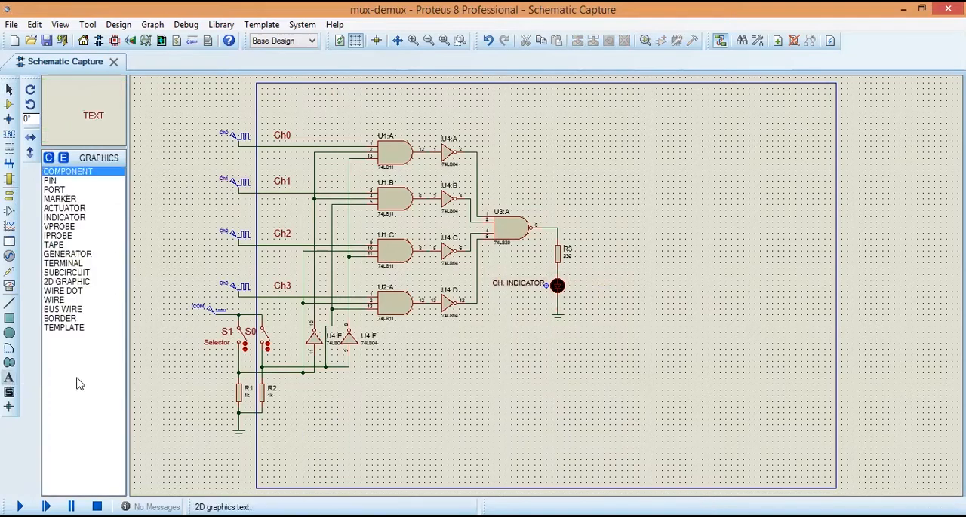
click(357, 113)
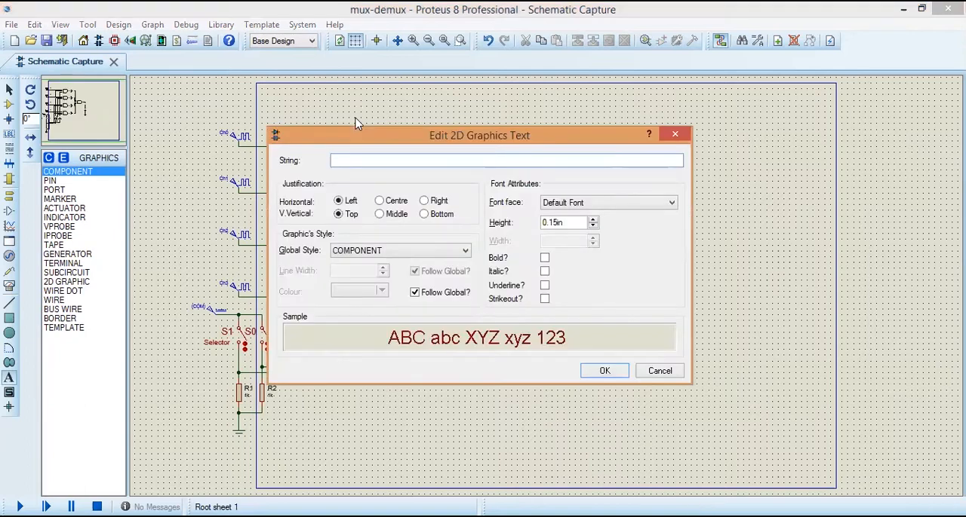
text(M)
text(UX (Multiplexer)
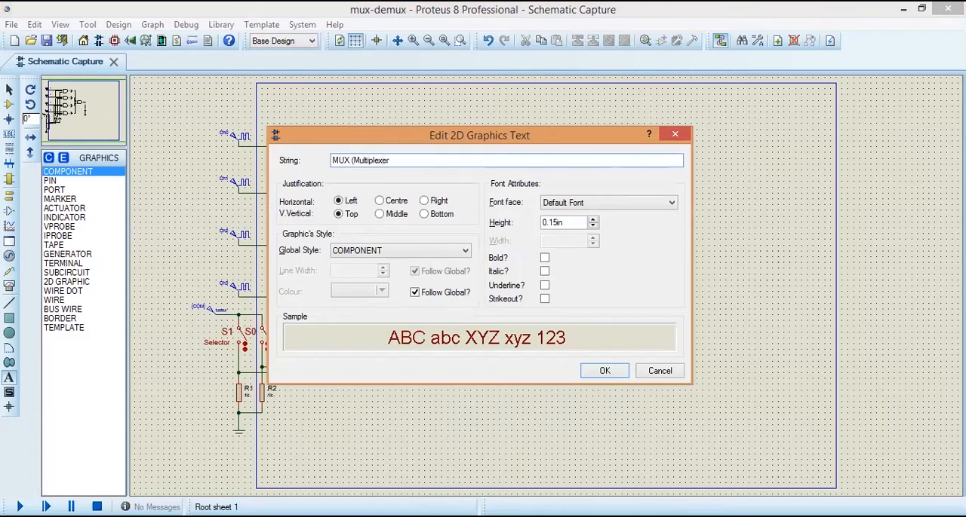
click(593, 219)
click(593, 220)
click(592, 220)
click(592, 220)
click(592, 220)
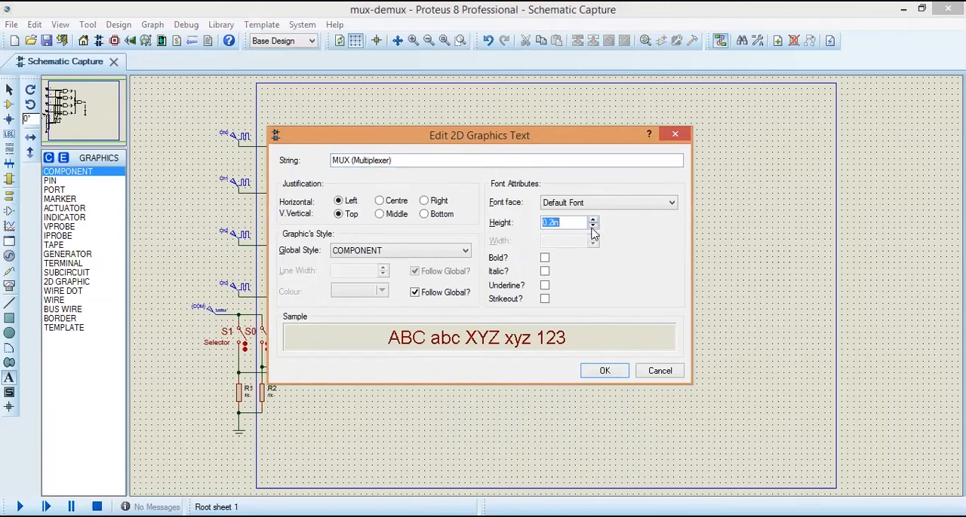
click(609, 373)
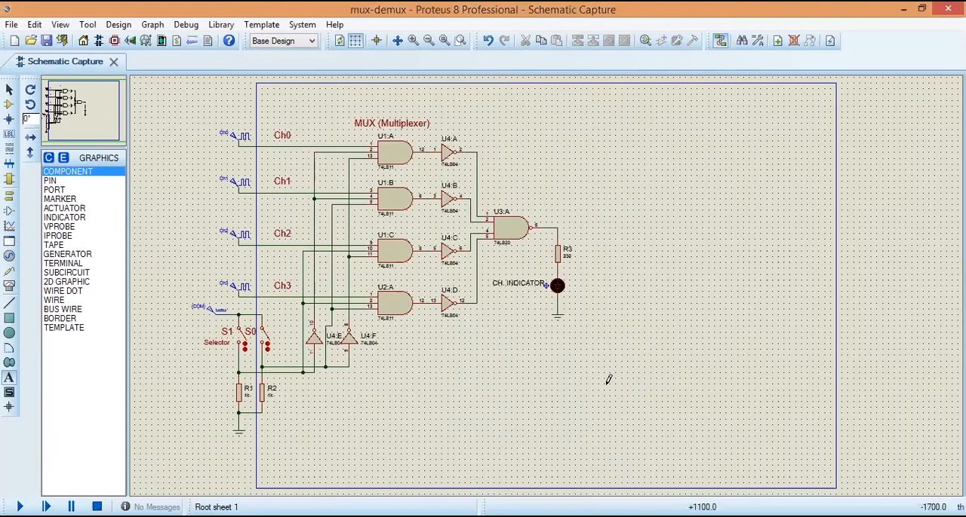
click(608, 387)
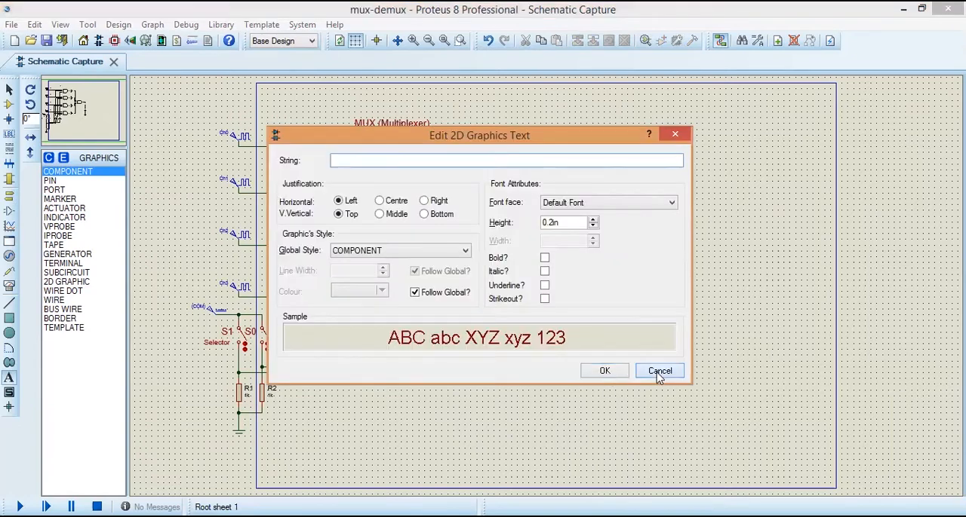
key(Escape)
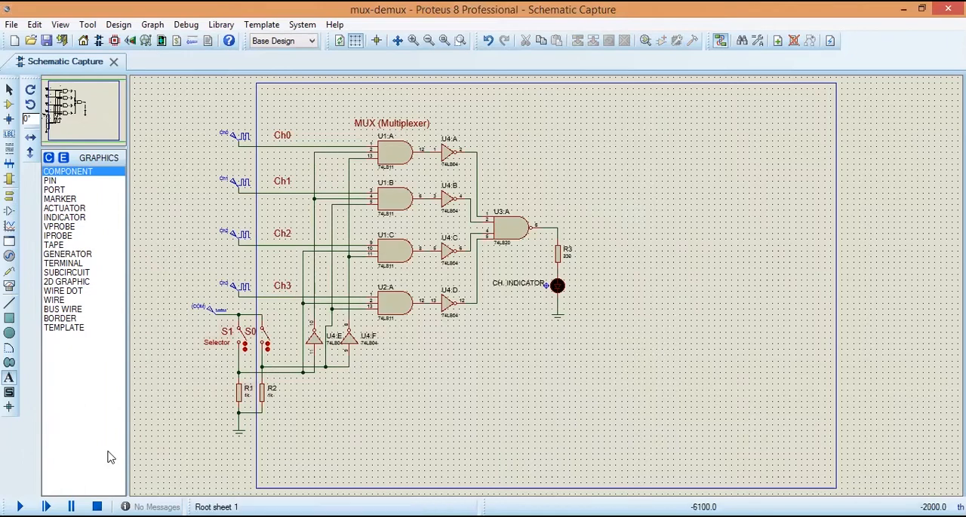
Step: Run the simulation, toggle selector switch S1 to check the LED's response, and stop the simulation
click(19, 507)
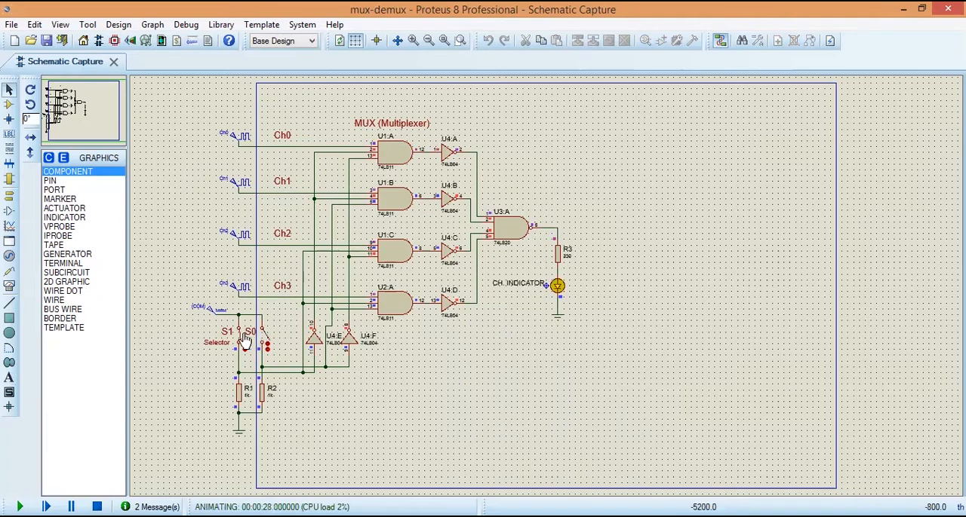
click(242, 336)
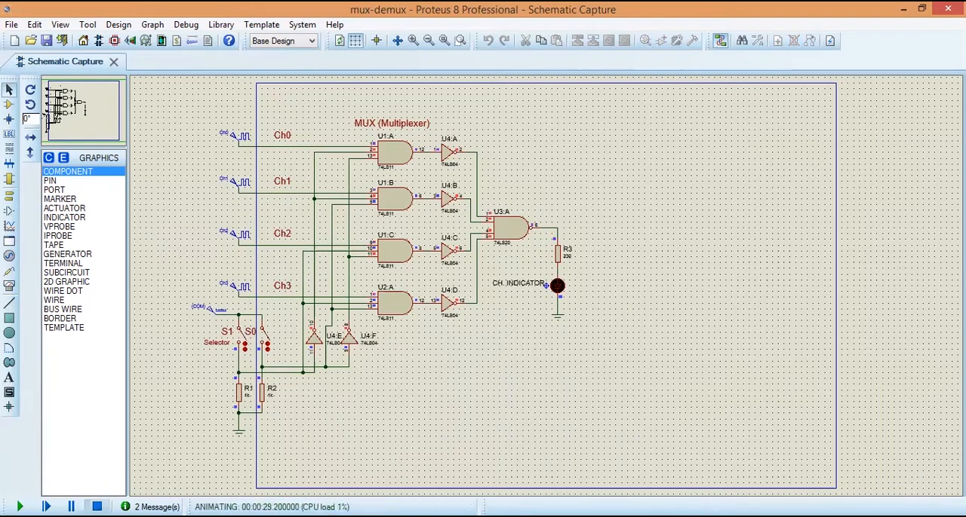
click(97, 507)
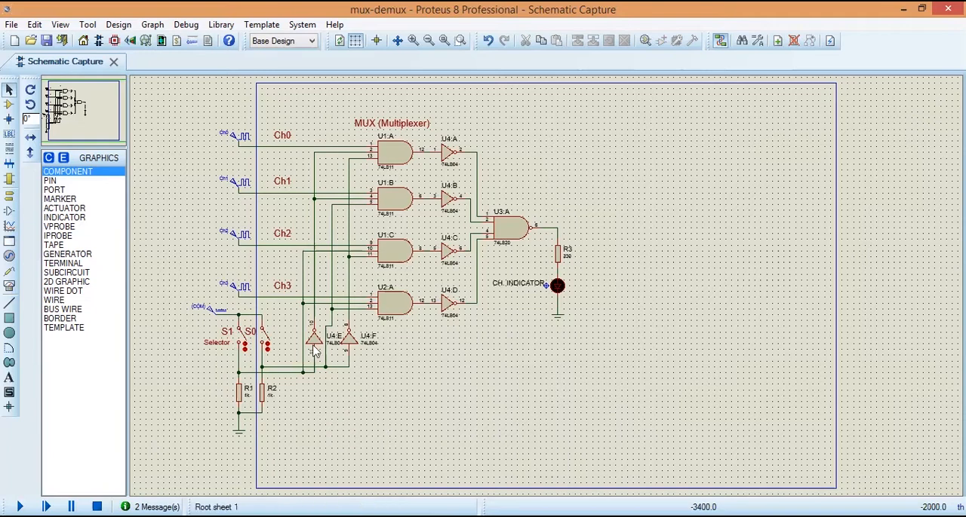
Step: Check the clock type and timing in the Ch0 clock generator's properties
click(227, 142)
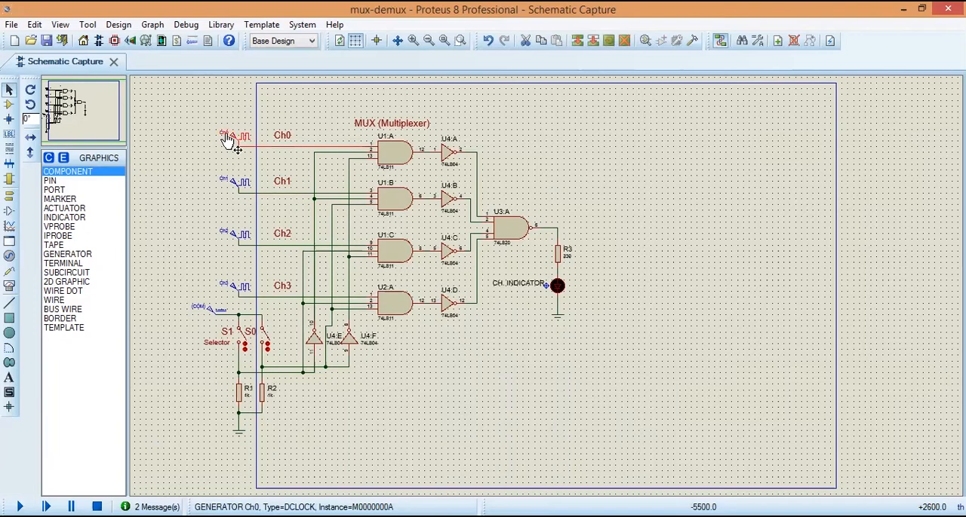
click(226, 135)
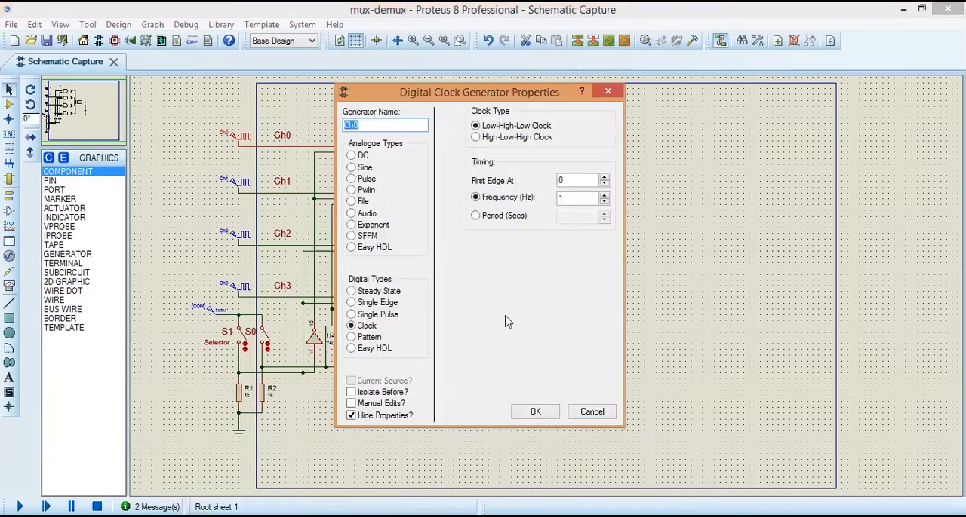
click(550, 412)
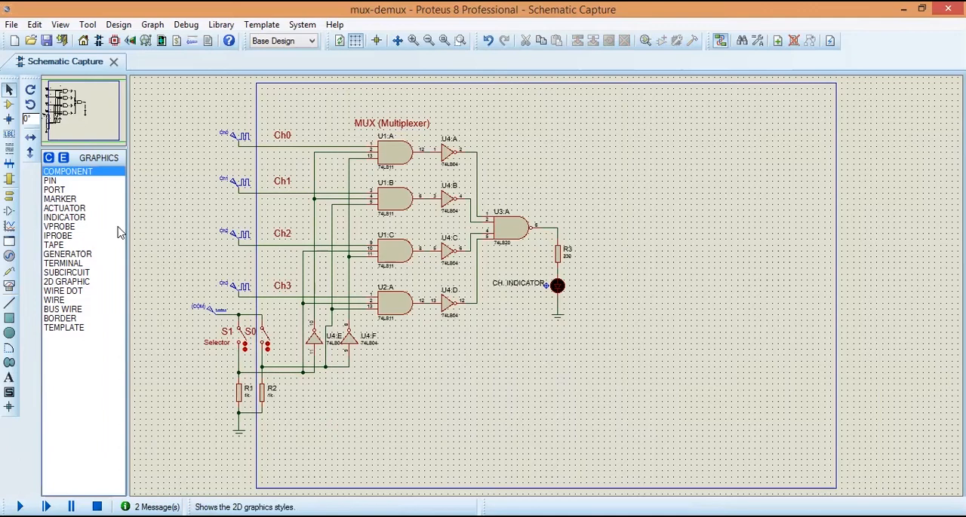
Step: Find the 74LS11 three-input AND gate in the parts library using the keyword 74ls11 and choose it for placement
click(9, 104)
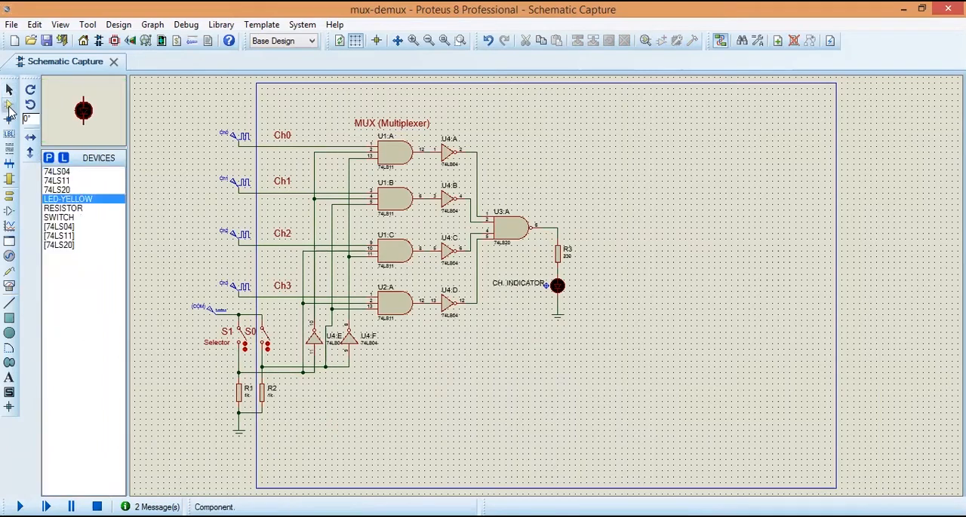
click(49, 158)
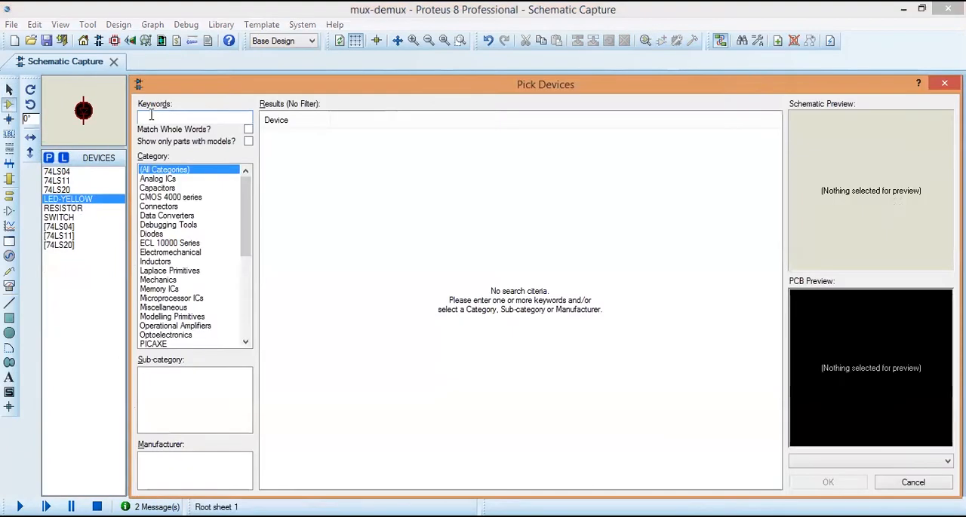
text(74ls11)
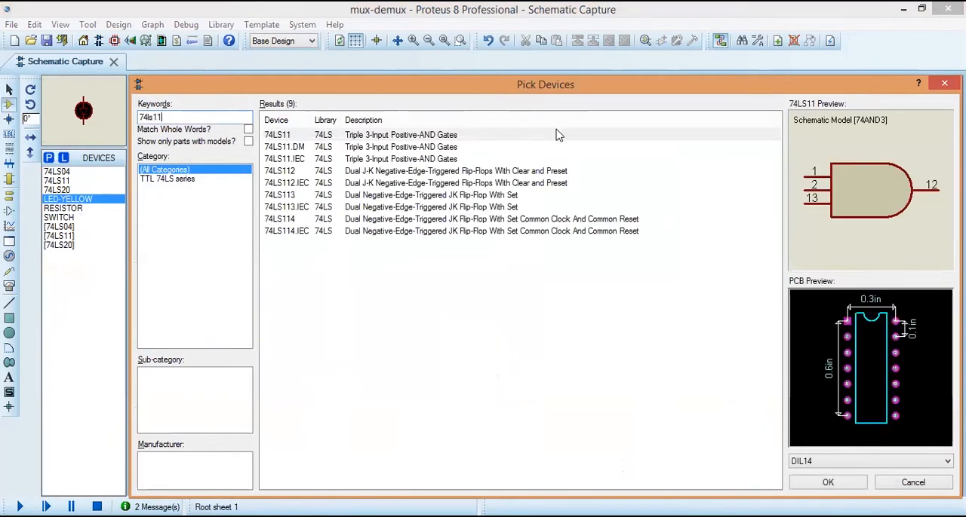
click(812, 486)
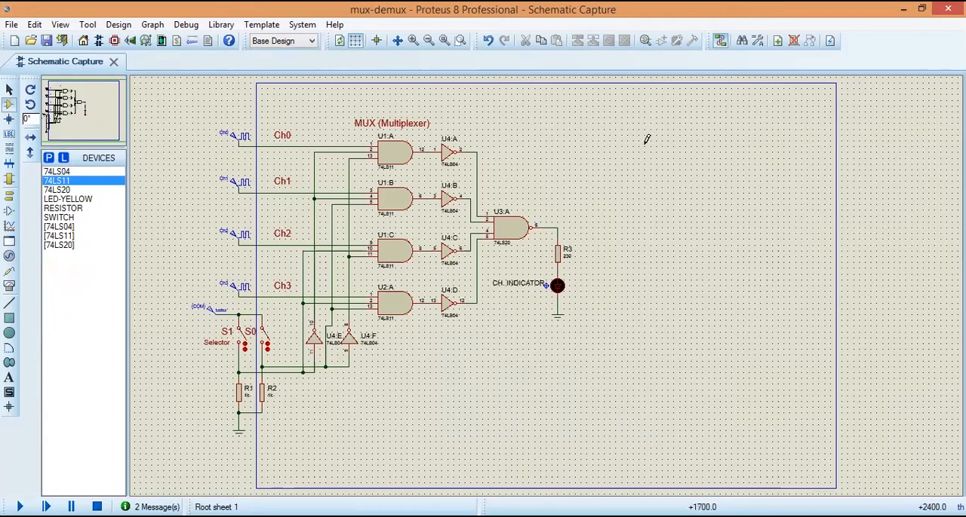
Step: Place four 74LS11 gates in a column to the right of the multiplexer circuit and shift the lowest one slightly down
click(643, 138)
click(646, 137)
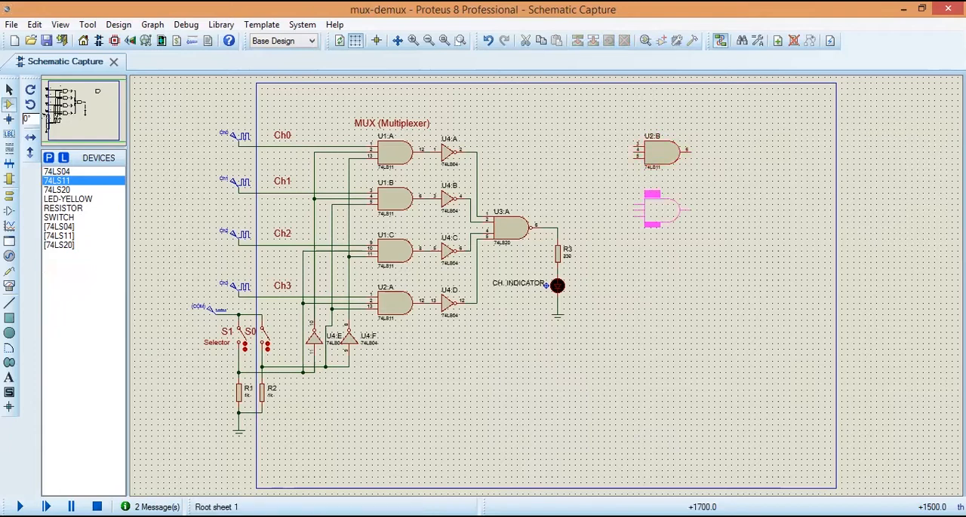
click(647, 187)
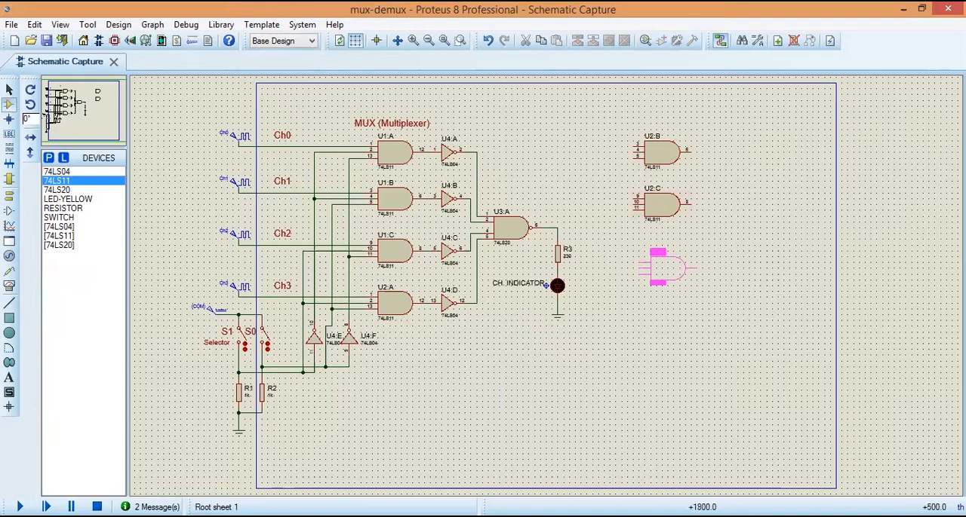
click(658, 263)
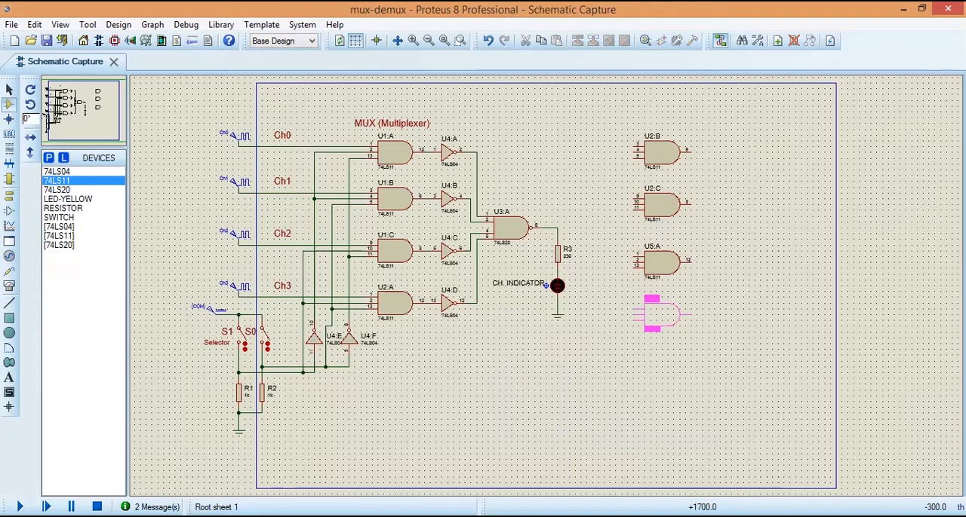
click(658, 315)
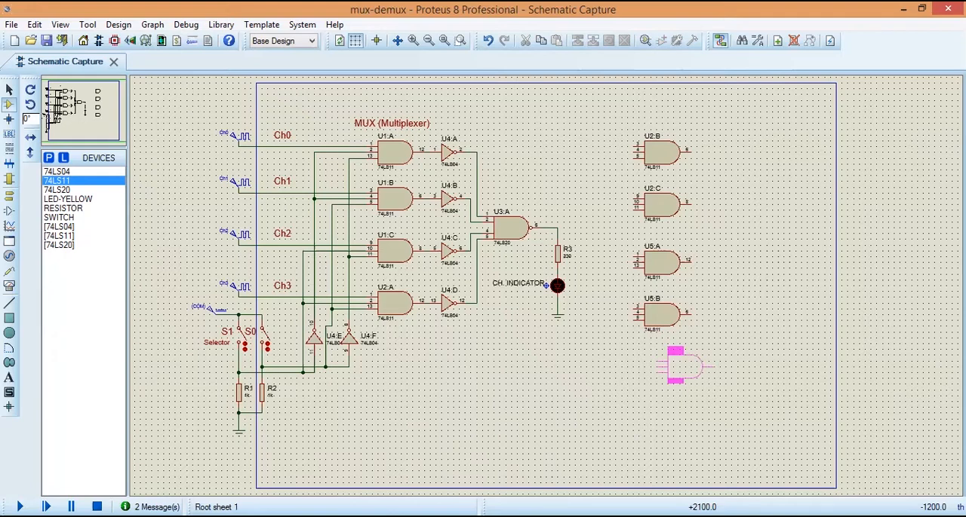
mouse_move(627, 289)
mouse_down()
mouse_move(695, 336)
mouse_move(679, 324)
mouse_up()
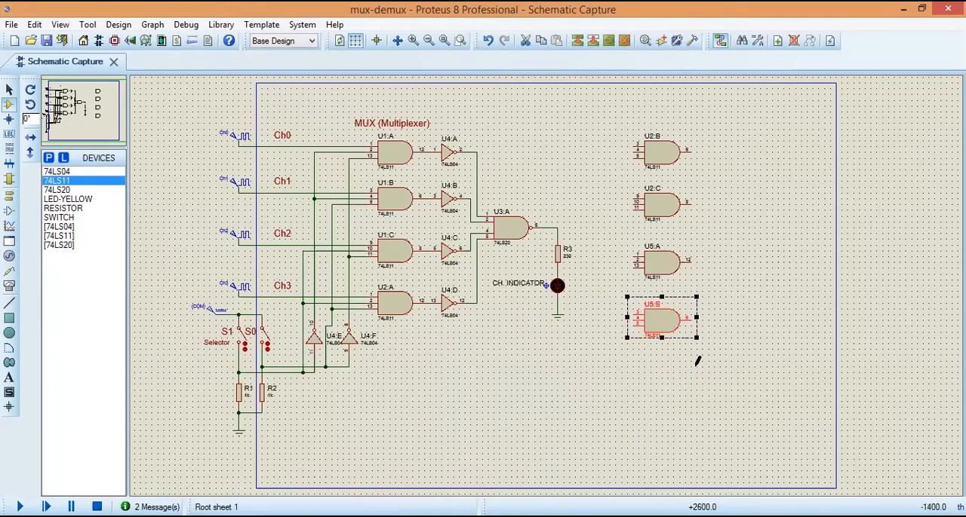
click(697, 361)
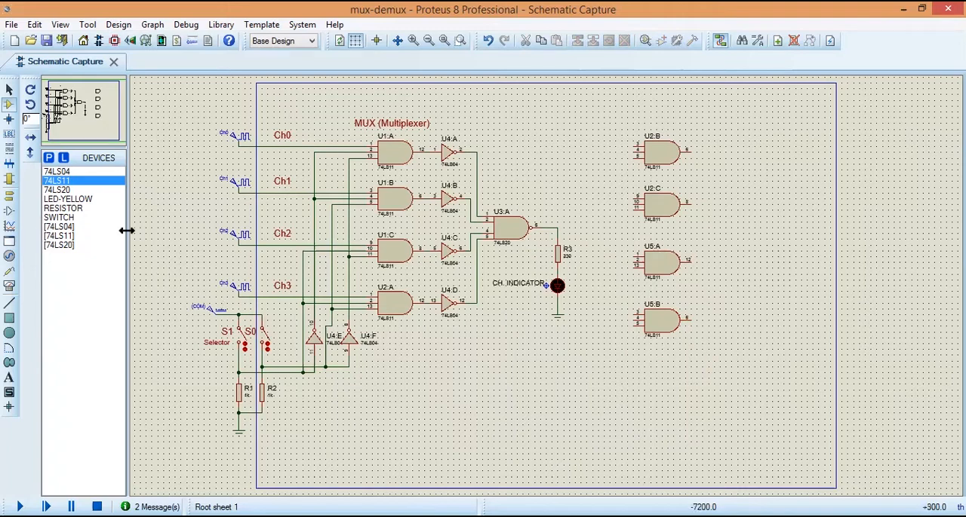
Step: Place a 74LS04 inverter below the LED's ground terminal and rotate it anti-clockwise so its output faces up
click(66, 172)
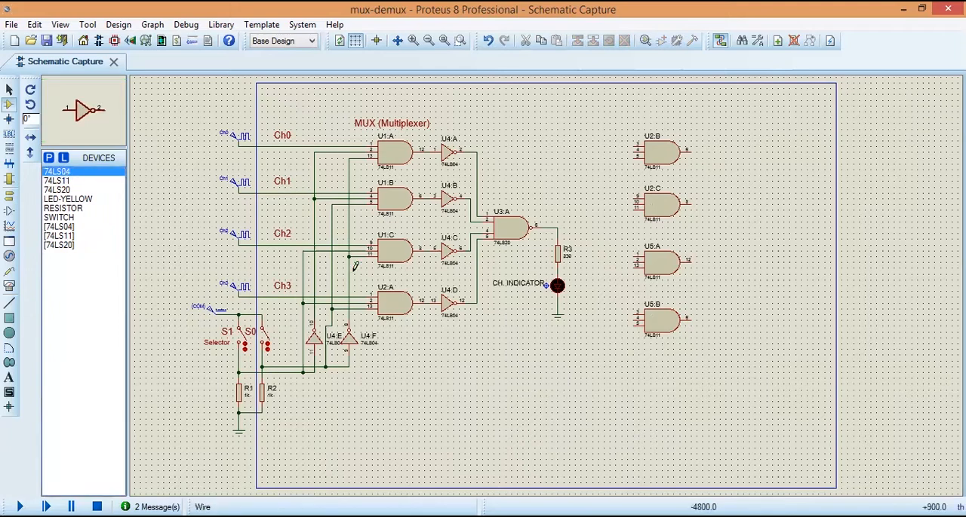
click(587, 331)
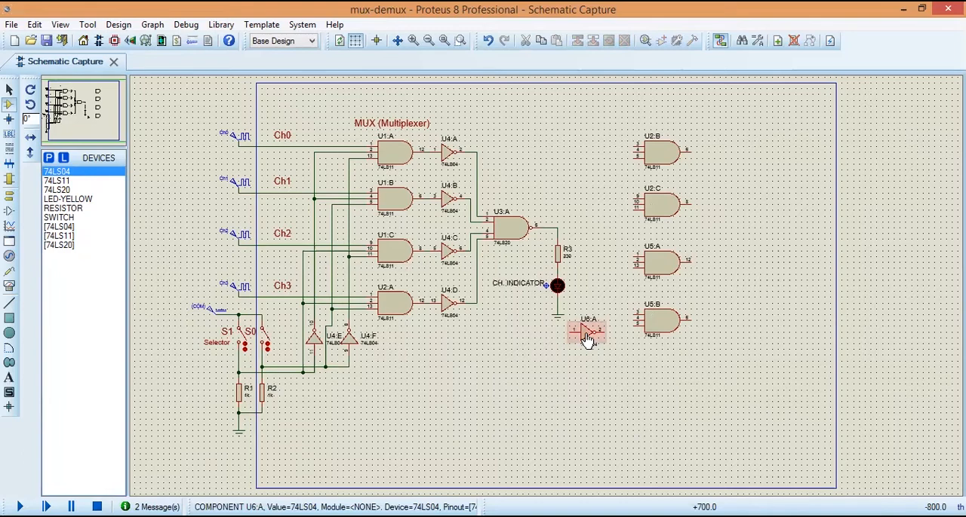
right_click(598, 333)
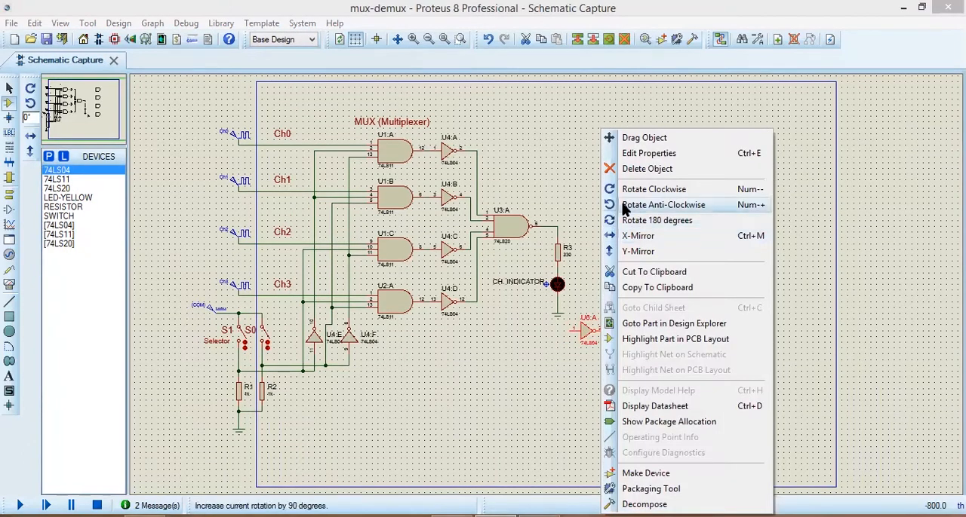
click(655, 205)
Step: Block-copy the rotated inverter U6:A and place the copy just to its right
drag(618, 360, 592, 363)
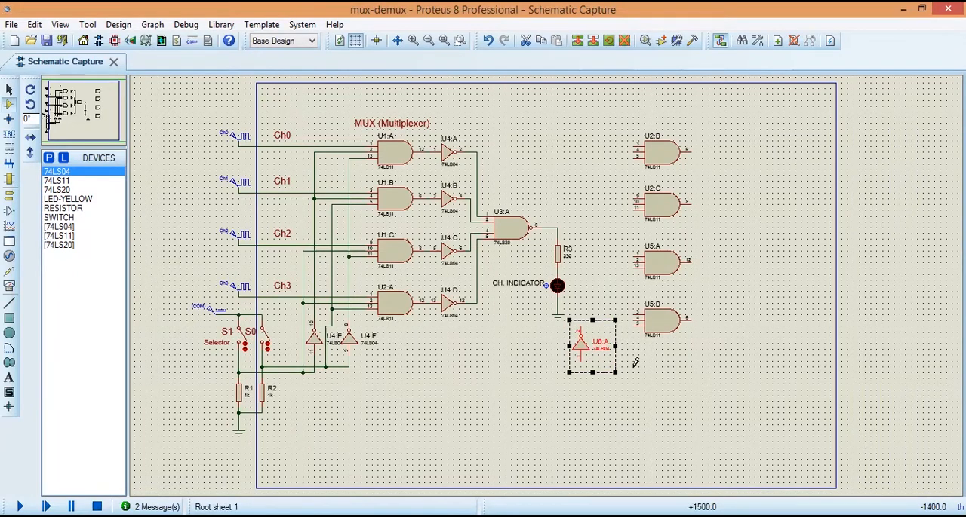
right_click(588, 346)
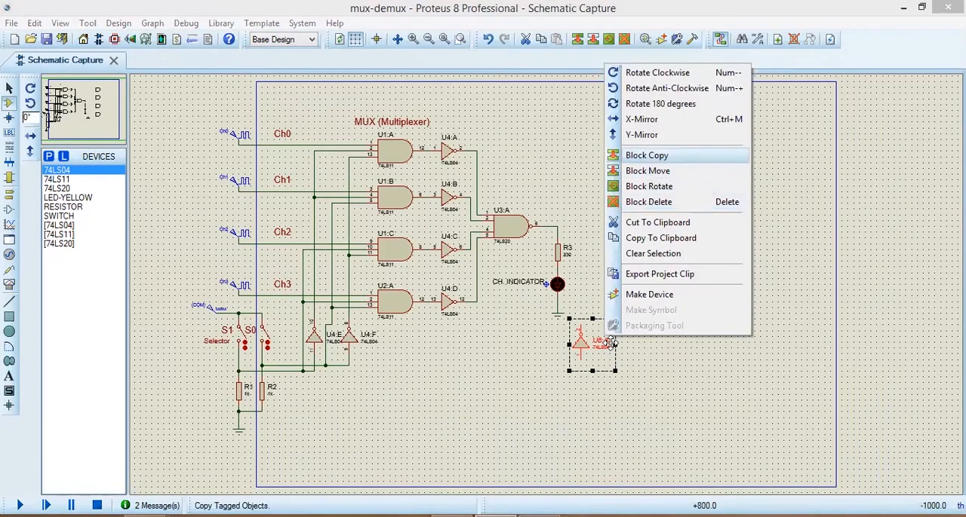
click(660, 161)
click(618, 344)
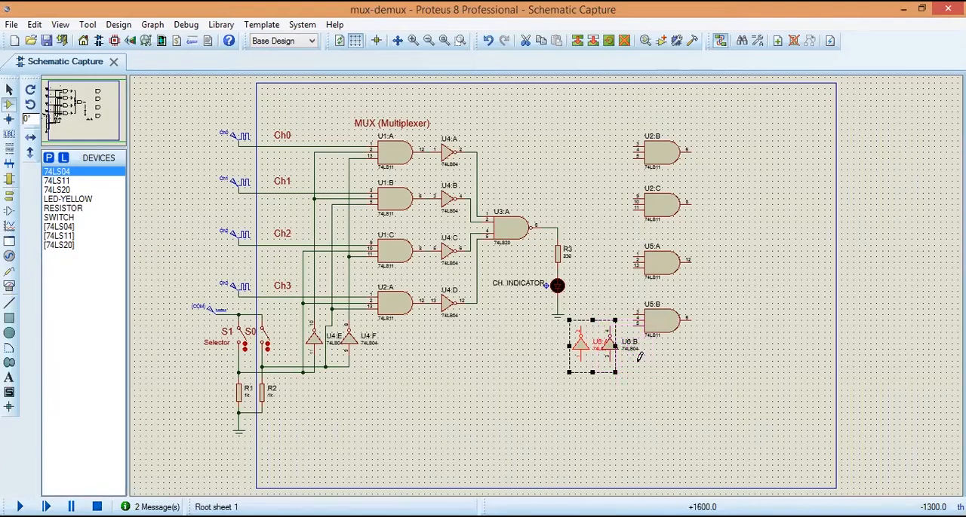
click(639, 358)
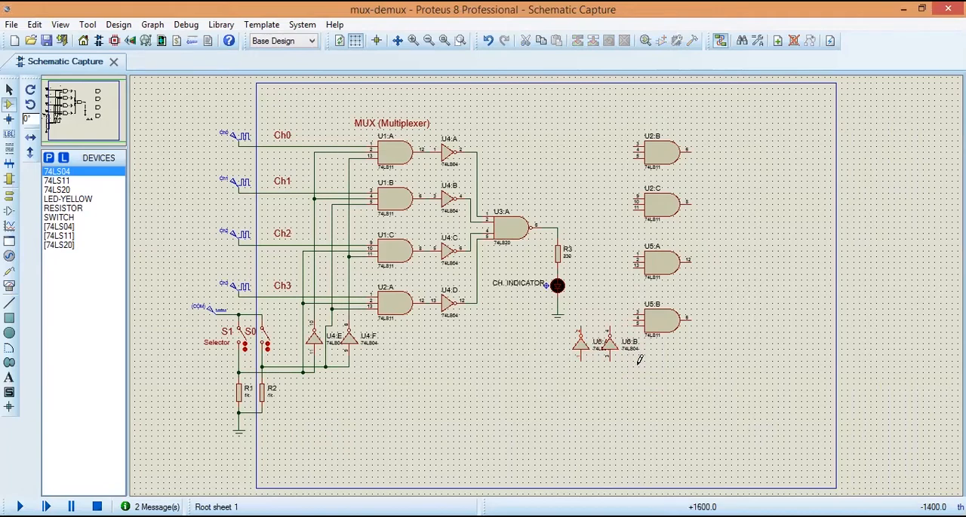
Step: Move the column of four new 74LS11 gates slightly to the right
drag(621, 129, 708, 343)
mouse_move(683, 312)
mouse_down()
mouse_move(694, 313)
mouse_move(686, 326)
mouse_move(694, 312)
mouse_up()
click(691, 366)
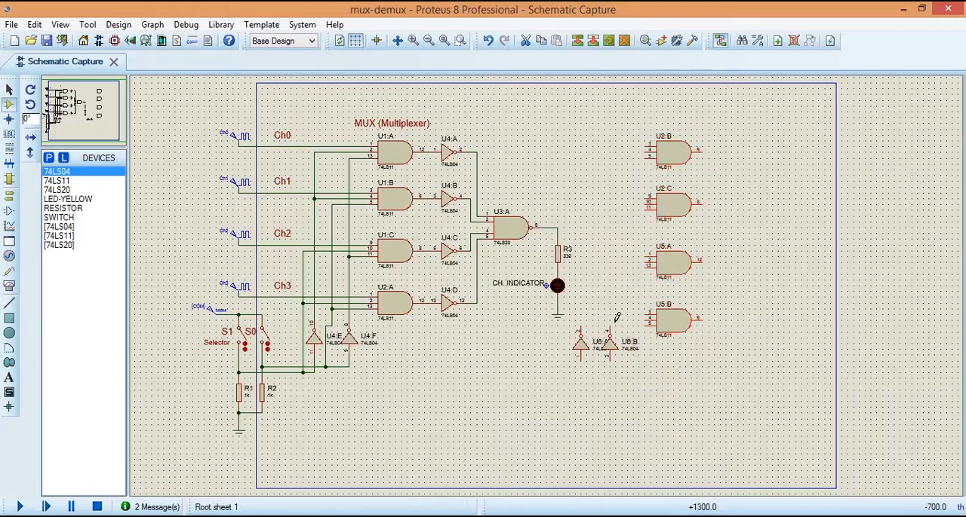
Step: Move inverter U6:B slightly to the right, clear of U6:A's label
click(624, 351)
drag(625, 351, 633, 352)
click(655, 397)
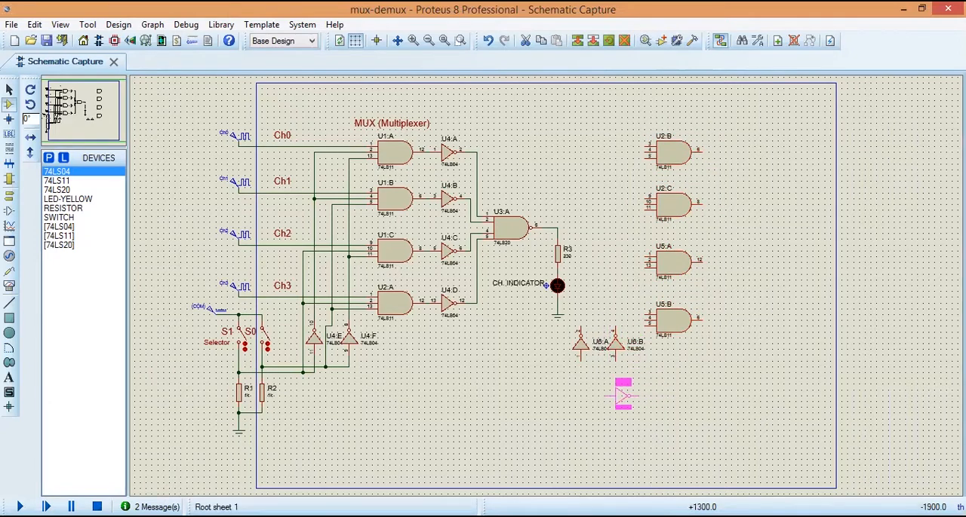
key(Escape)
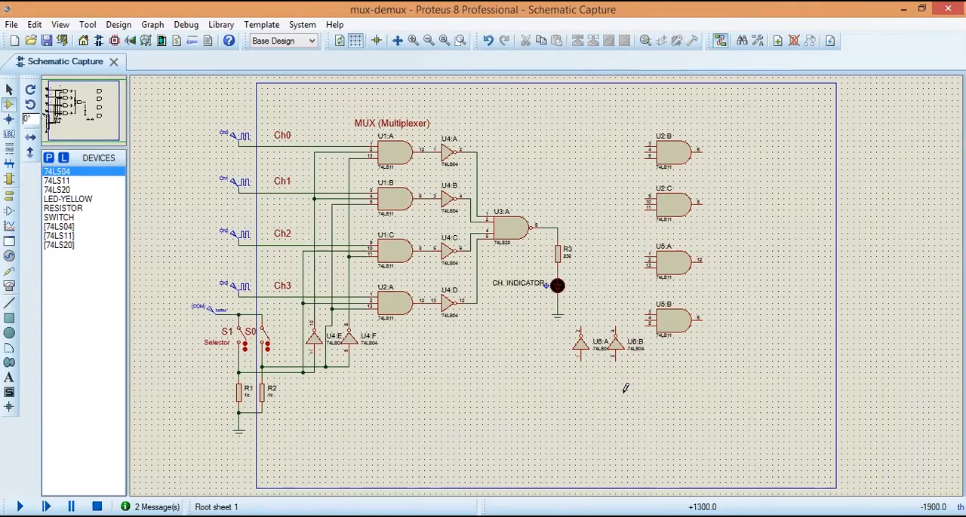
Step: Wire inverter U6:A's input to the S1 select line and inverter U6:B's input to the S0 select line
click(582, 359)
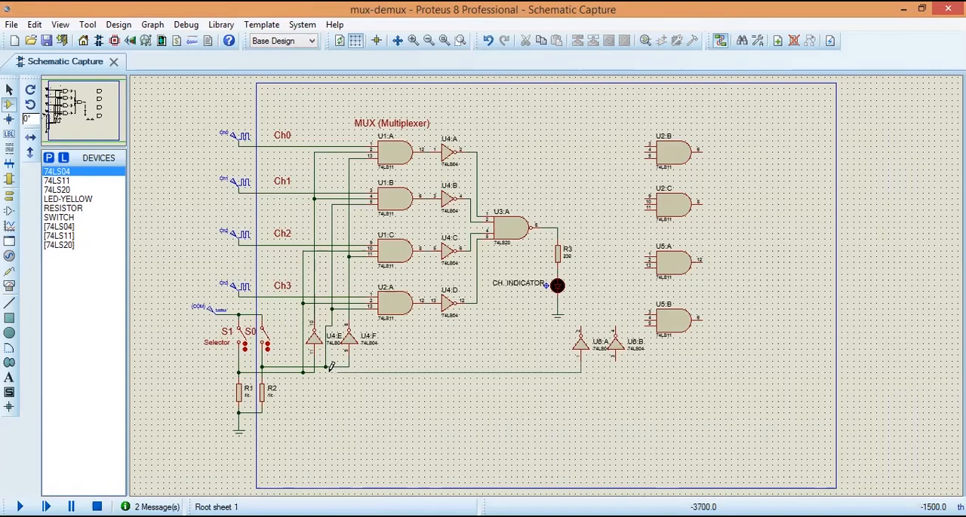
click(316, 368)
click(615, 359)
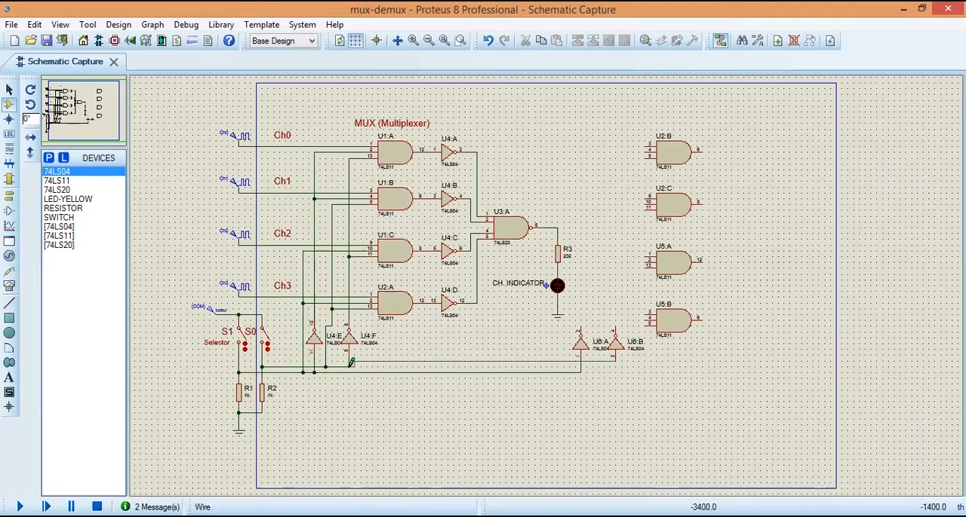
click(351, 363)
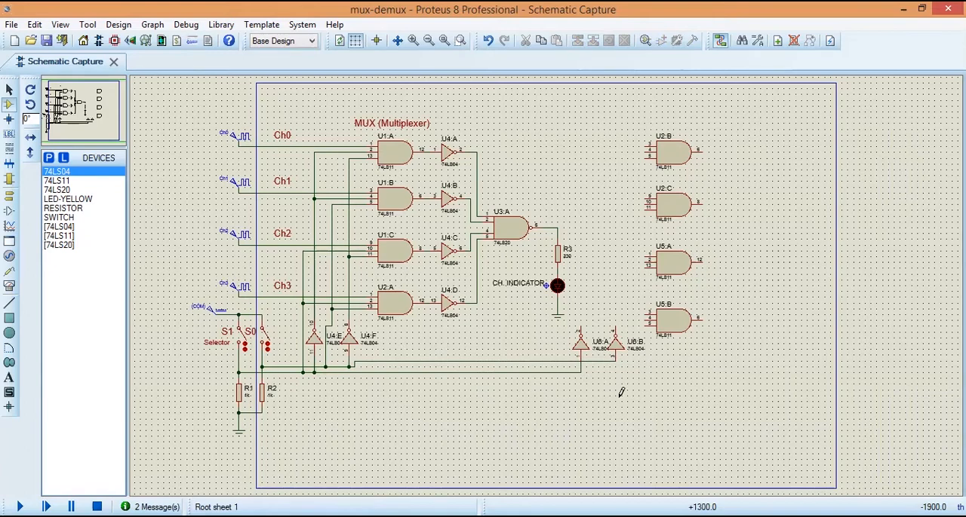
Step: Wire the multiplexer output node above R3 to pin 3 of gate U2:B
click(560, 223)
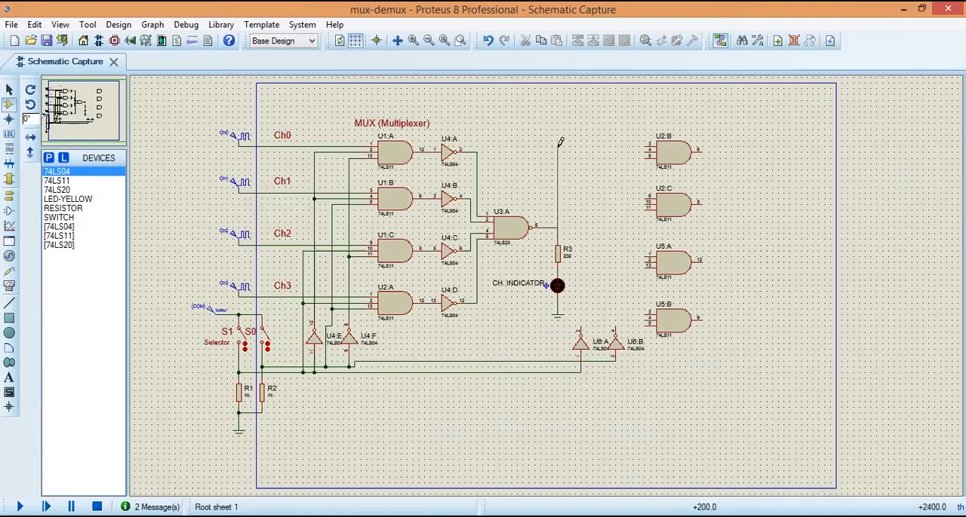
click(644, 146)
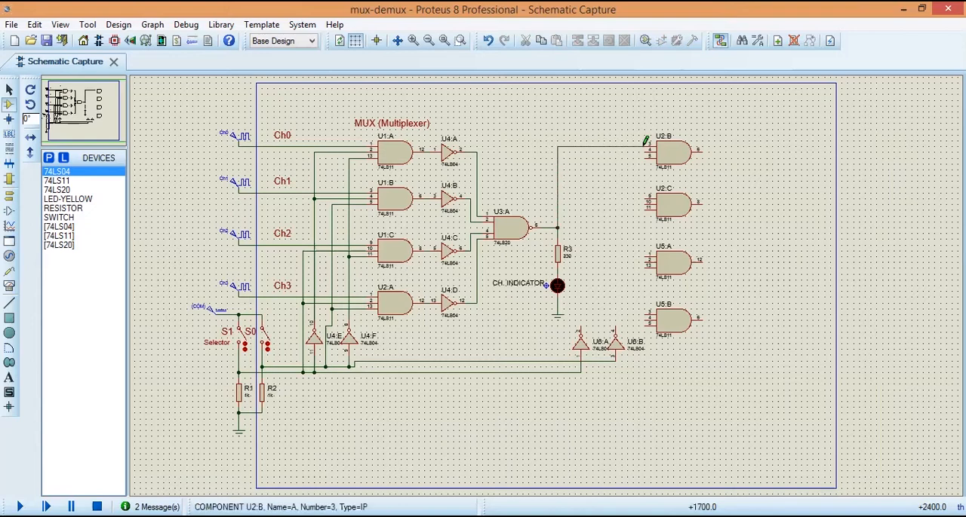
click(645, 194)
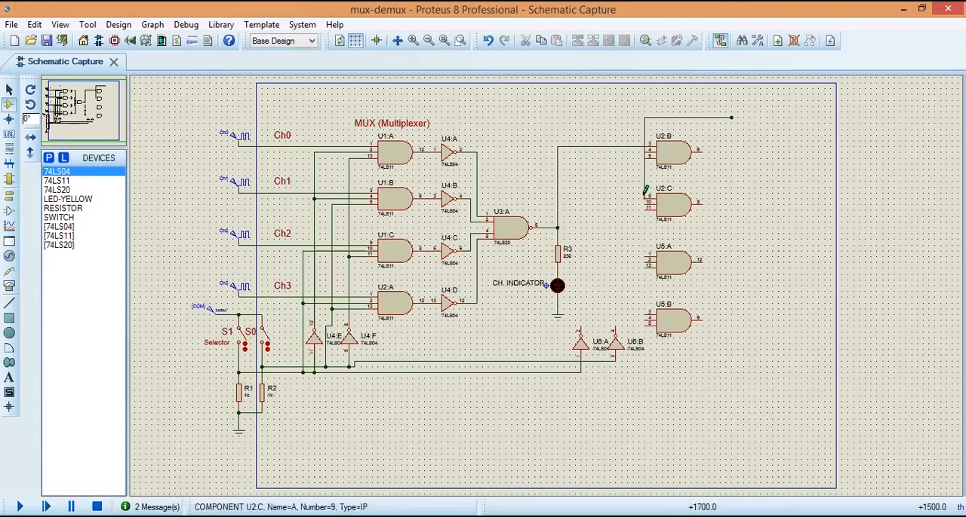
right_click(644, 196)
click(688, 227)
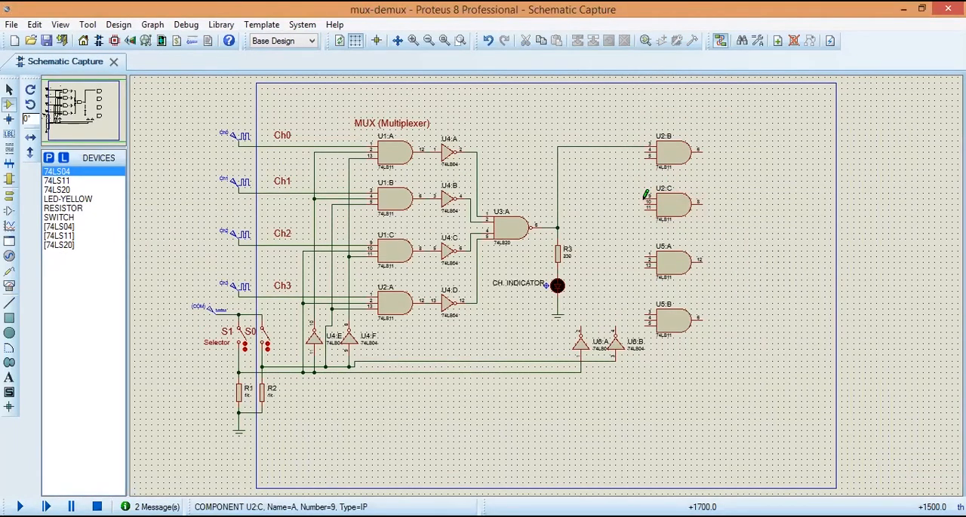
Step: Connect U2:C pin 9 and the uppermost inputs of U5:A and U5:B to the multiplexer output net from U3:A
click(646, 197)
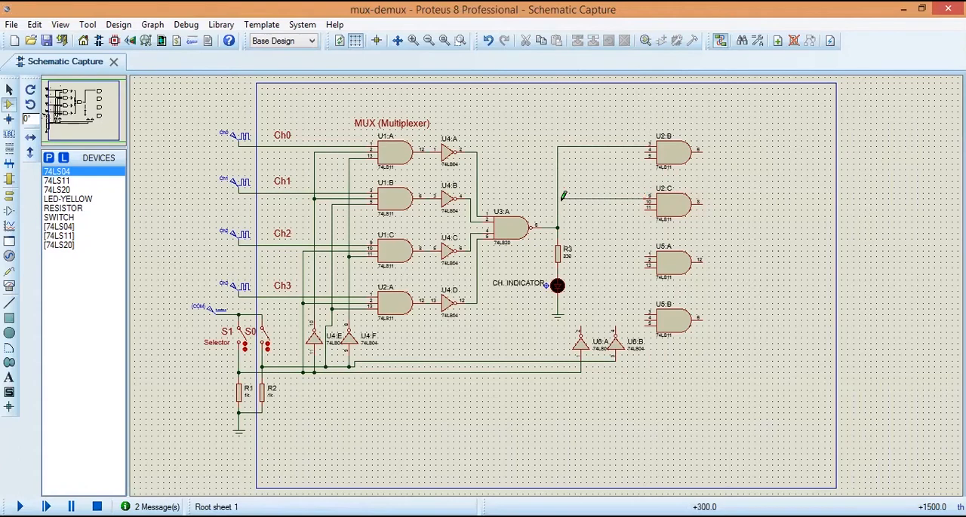
click(558, 197)
click(557, 198)
right_click(609, 250)
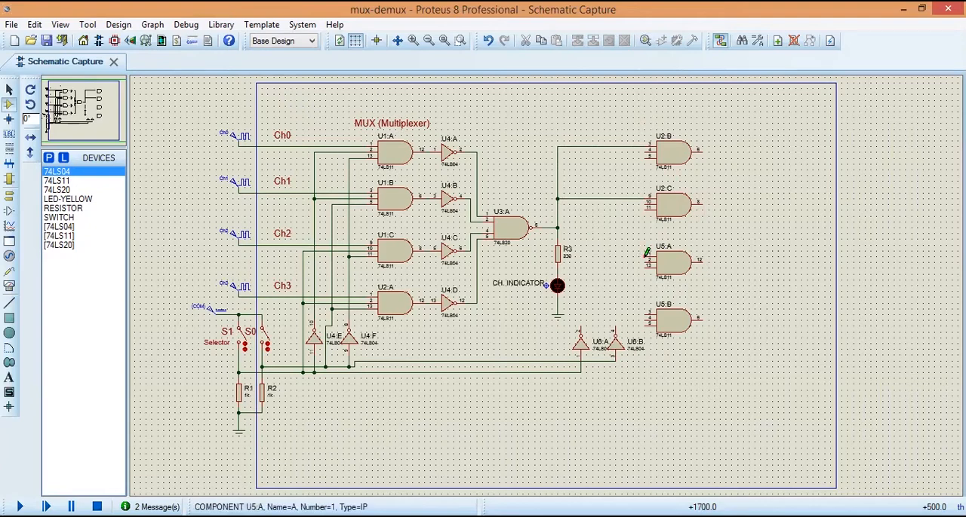
click(646, 255)
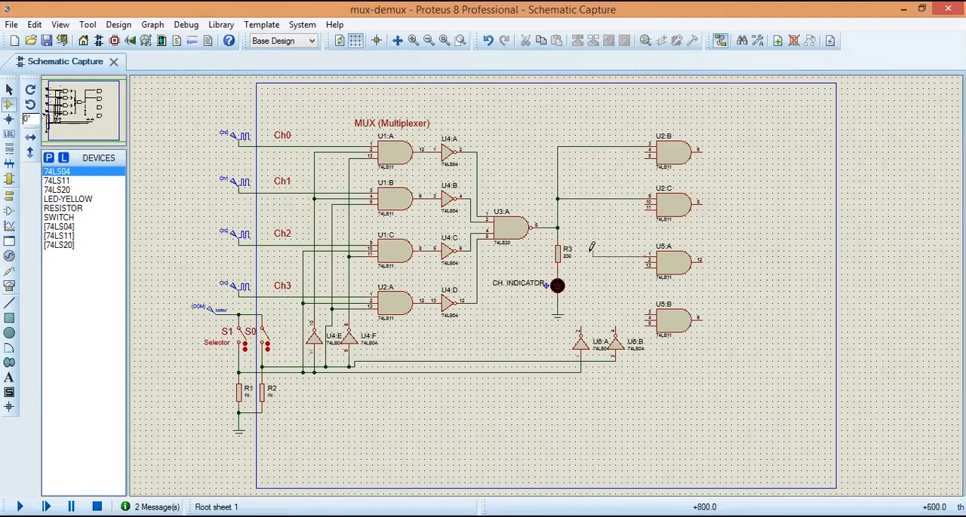
click(559, 226)
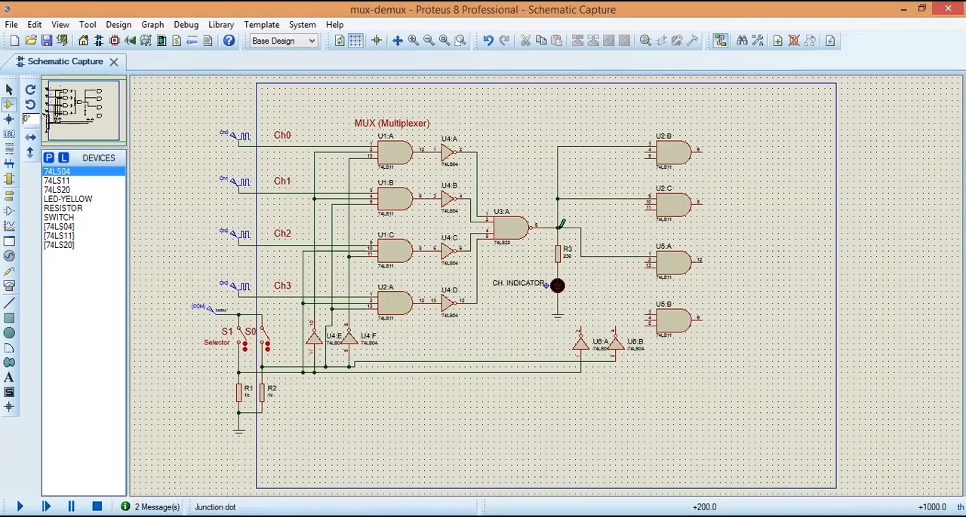
click(647, 314)
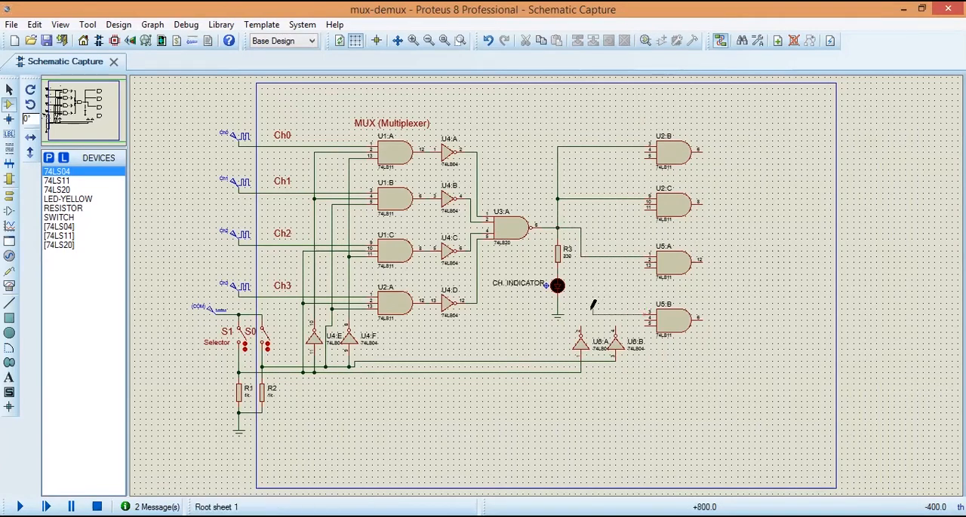
click(582, 256)
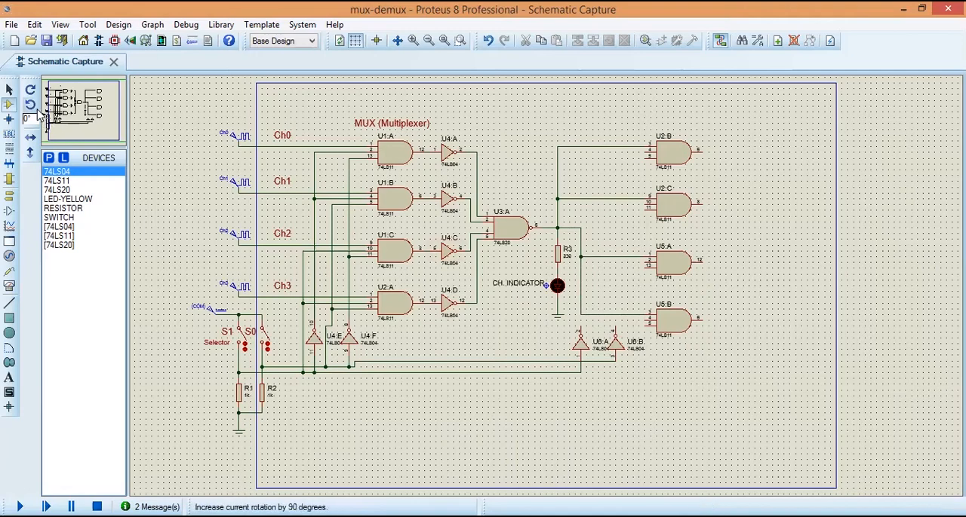
Step: Shift the column of four demultiplexer AND gates slightly to the right, and likewise inverters U6:A and U6:B
click(10, 90)
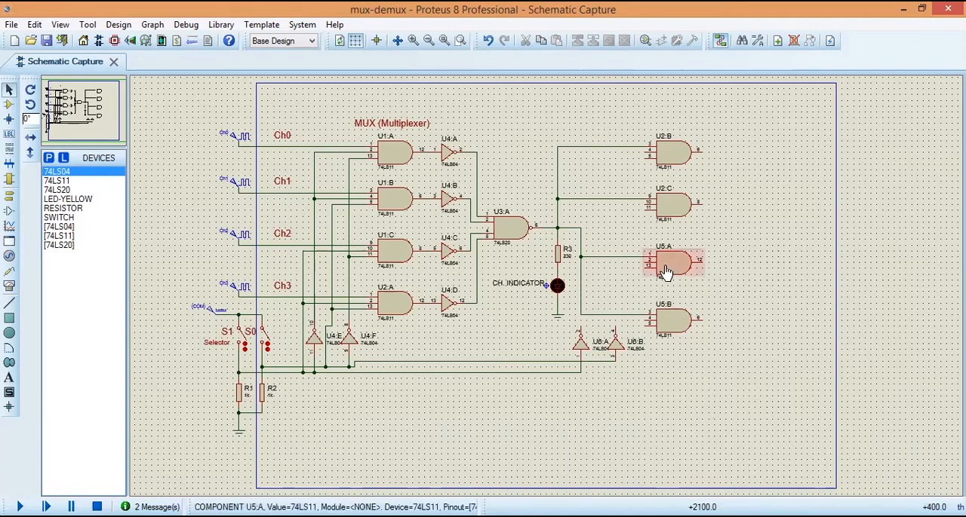
drag(620, 122, 745, 339)
drag(701, 314, 715, 314)
click(730, 405)
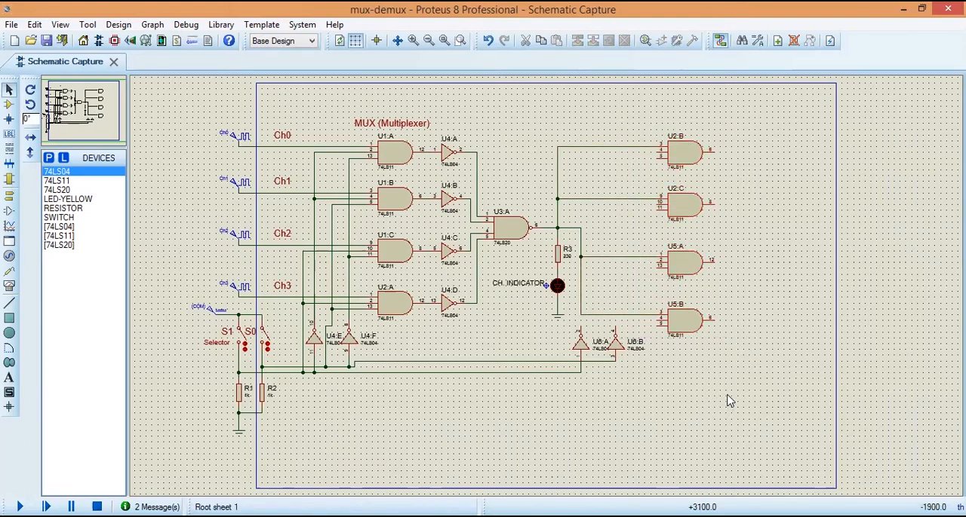
drag(556, 325, 632, 353)
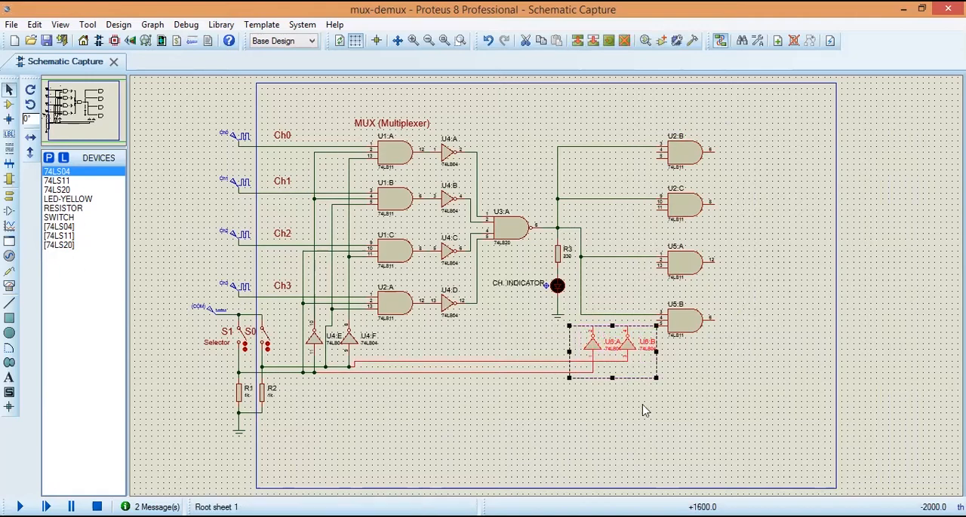
click(645, 411)
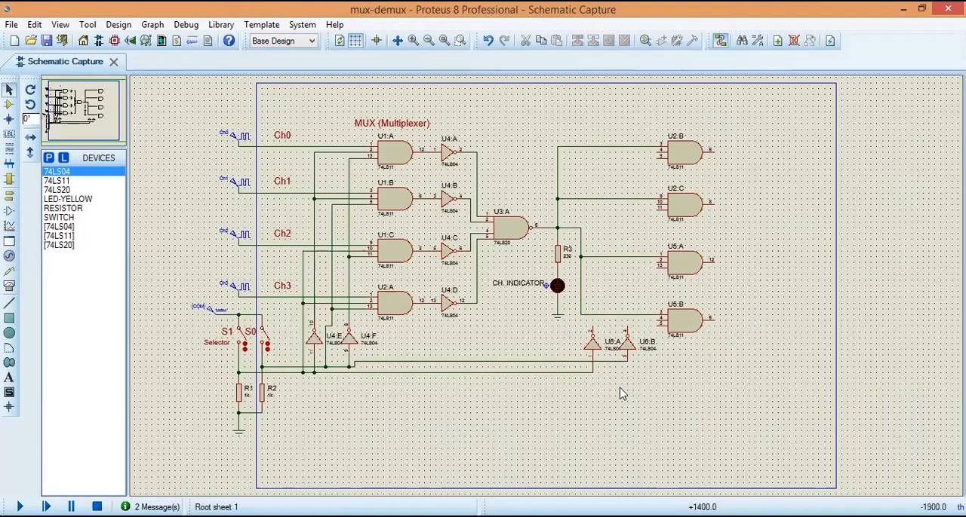
Step: Wire U6:A's output to pin 4 of U2:B and U6:B's output to pin 5 of the same gate
click(596, 323)
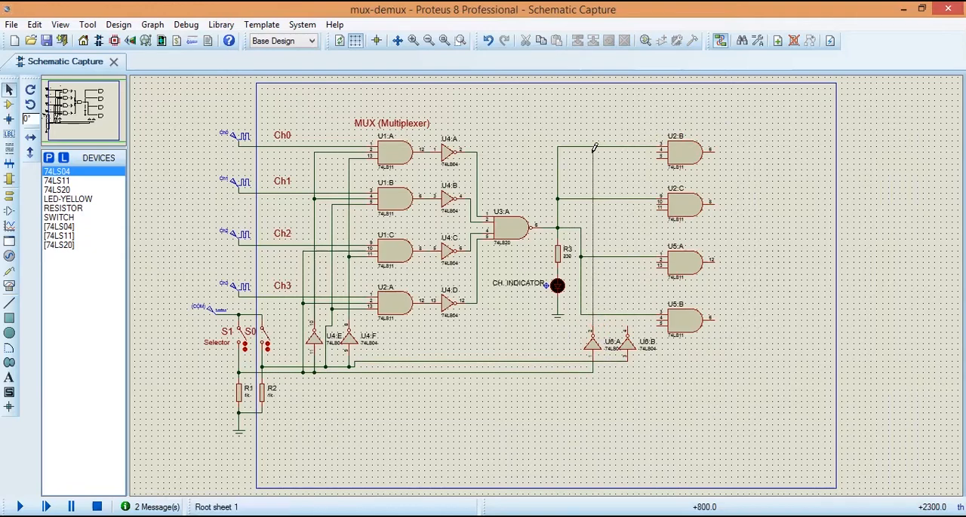
click(657, 148)
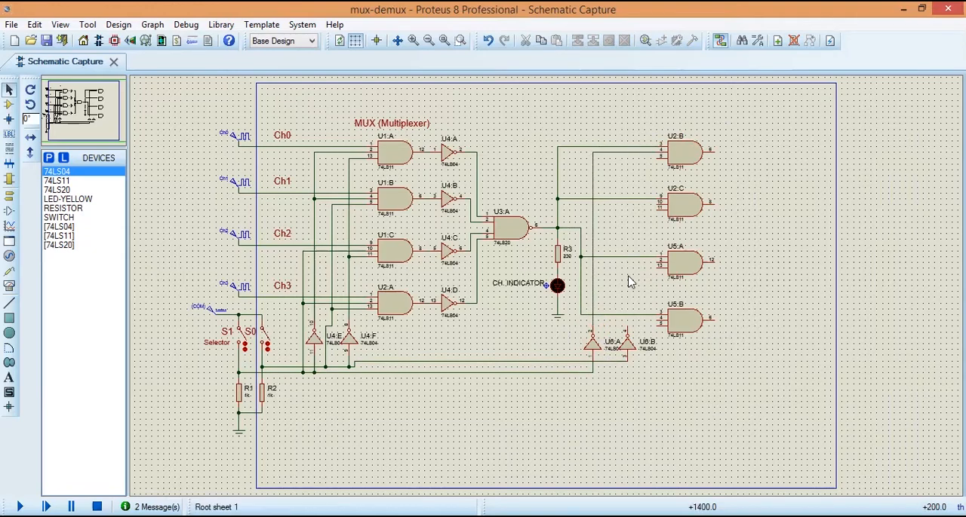
click(627, 322)
click(658, 157)
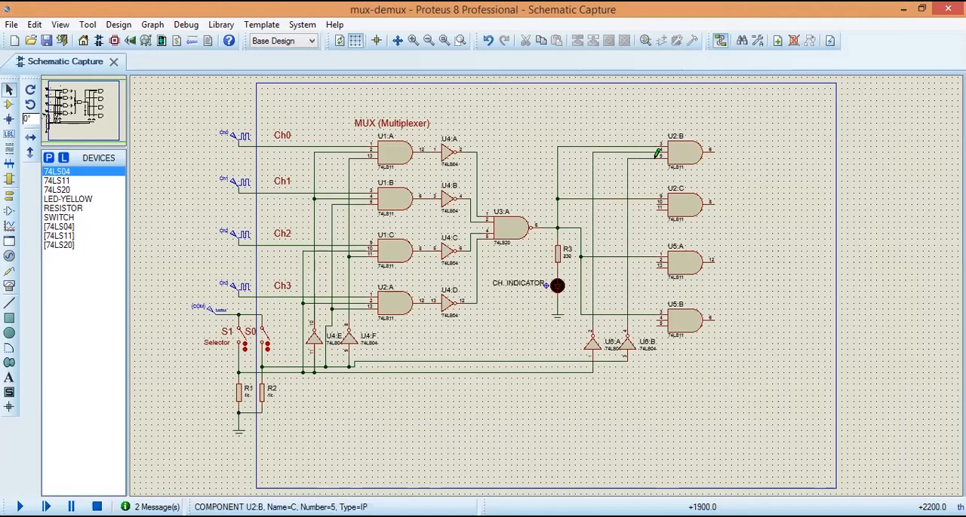
Step: Wire U2:C pin 10 to U6:A's output line and pin 11 to the S0 select line feeding U6:B
click(634, 360)
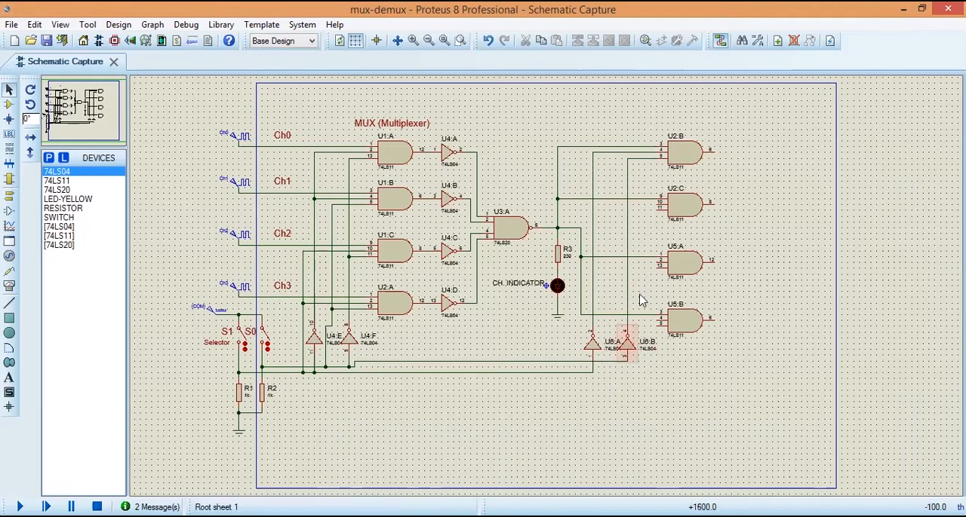
click(657, 205)
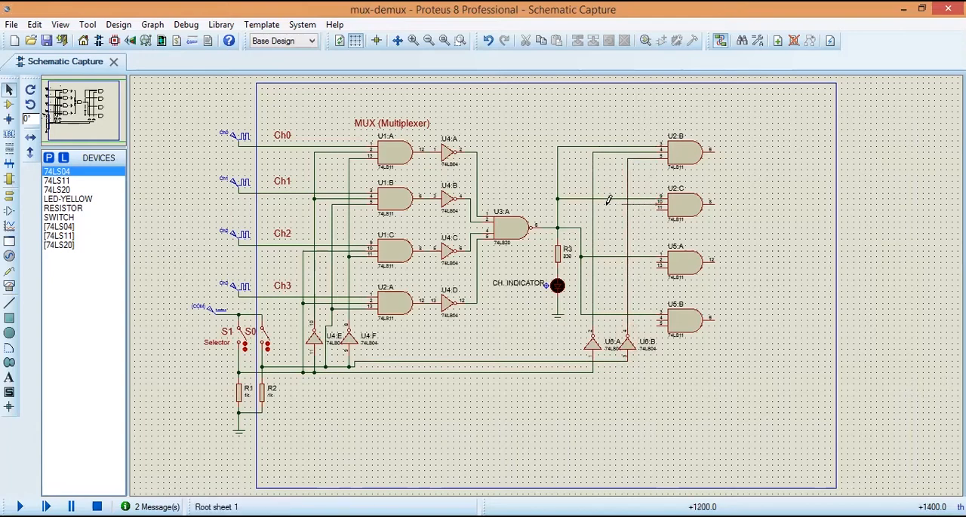
click(593, 204)
click(611, 207)
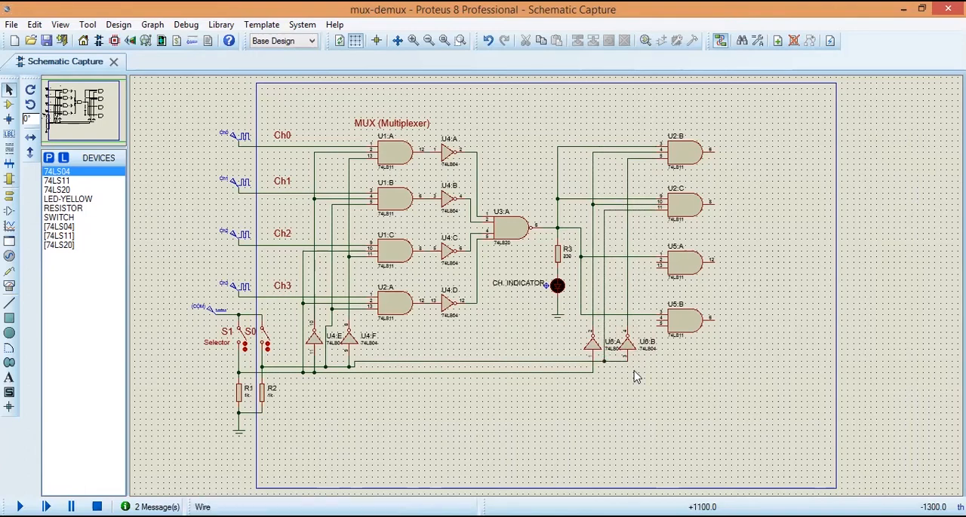
Step: Route a wire from U5:A pin 2 leftwards, just past the vertical wire that feeds U5:A and U5:B
click(658, 263)
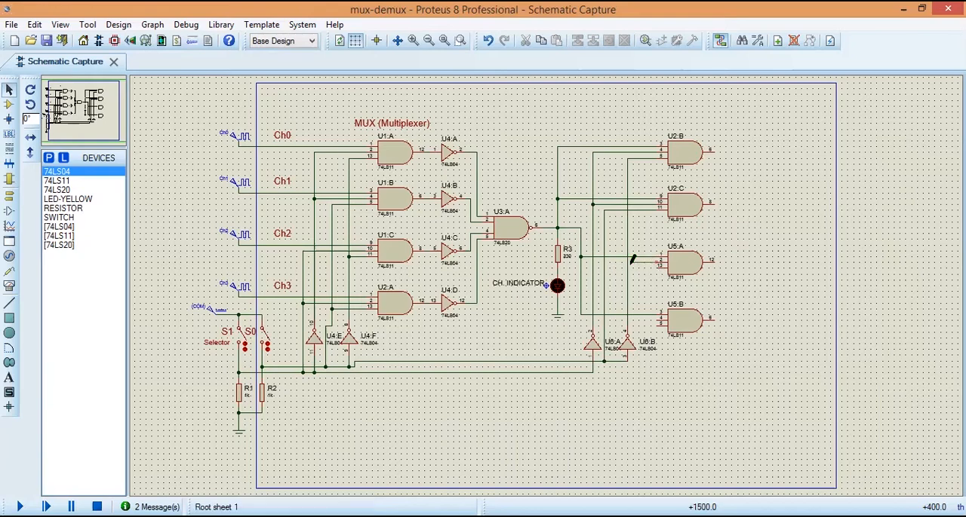
click(580, 259)
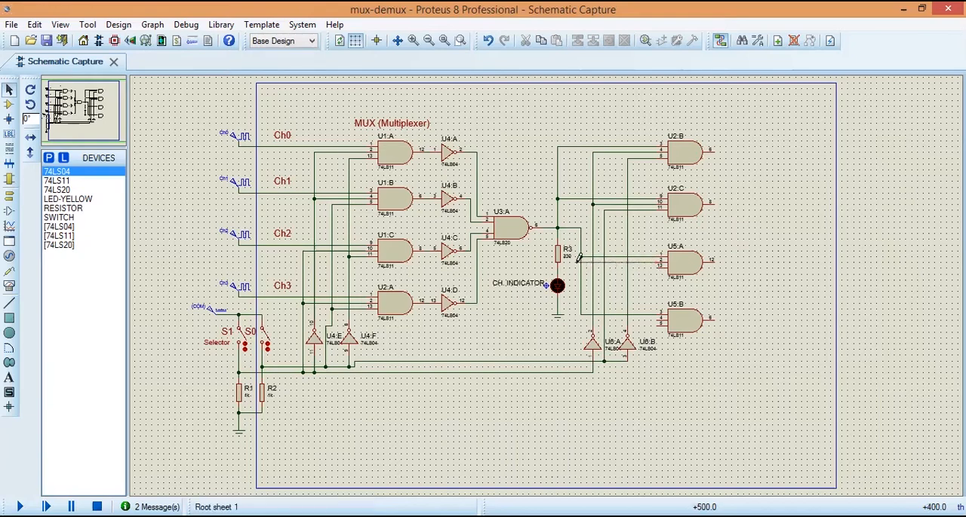
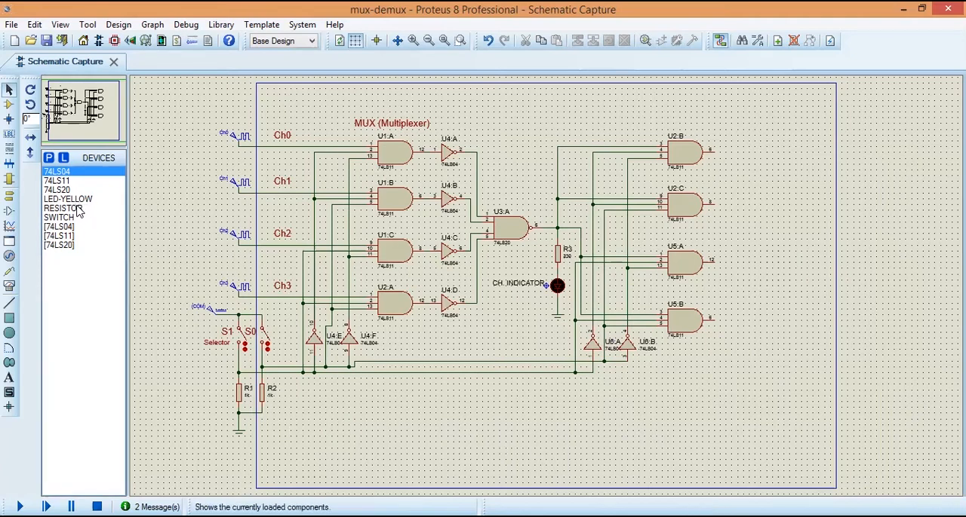
Step: Place a RESISTOR just below and to the right of U5:B's output, rotated clockwise so that it stands vertically
click(68, 208)
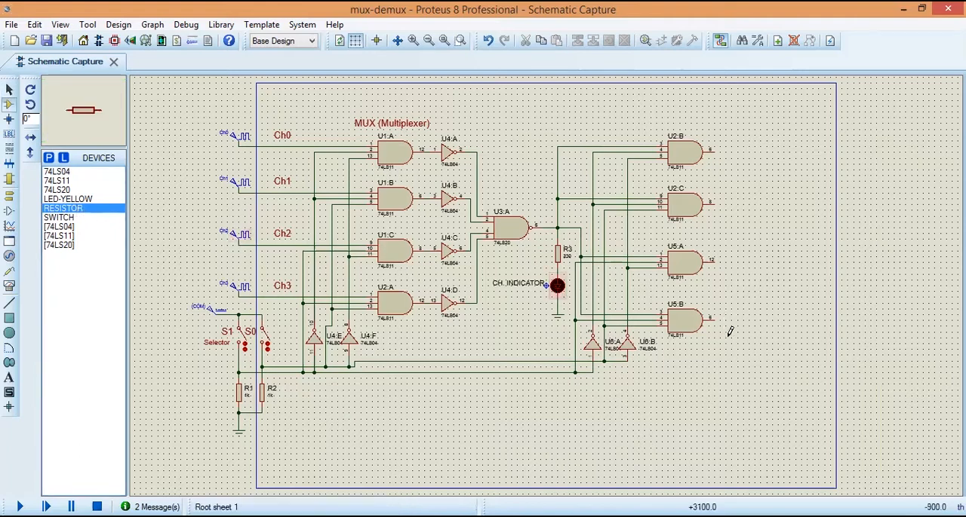
click(735, 336)
click(735, 337)
drag(725, 319, 756, 355)
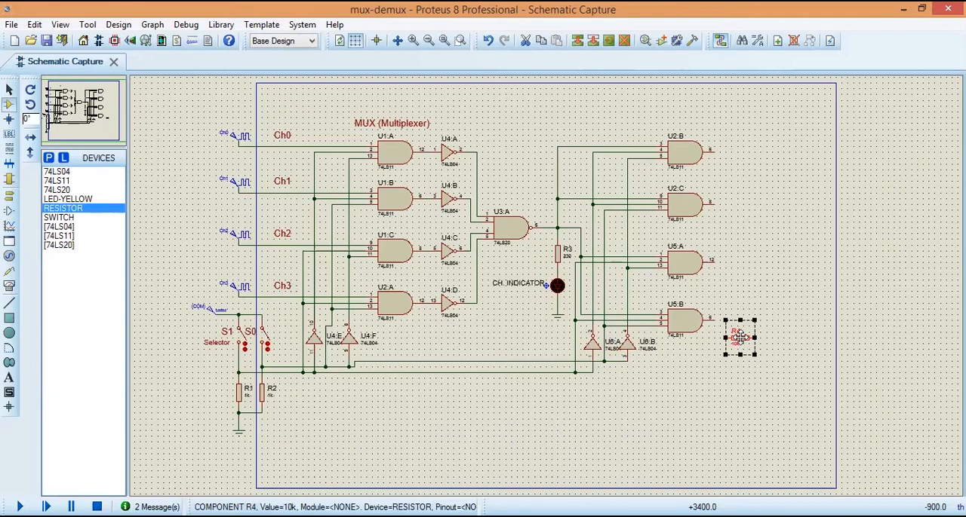
right_click(740, 337)
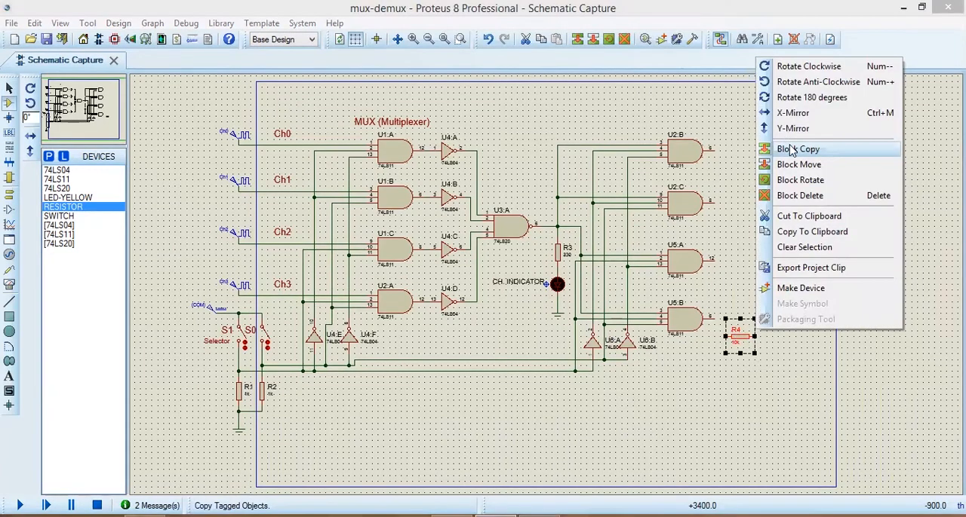
click(797, 73)
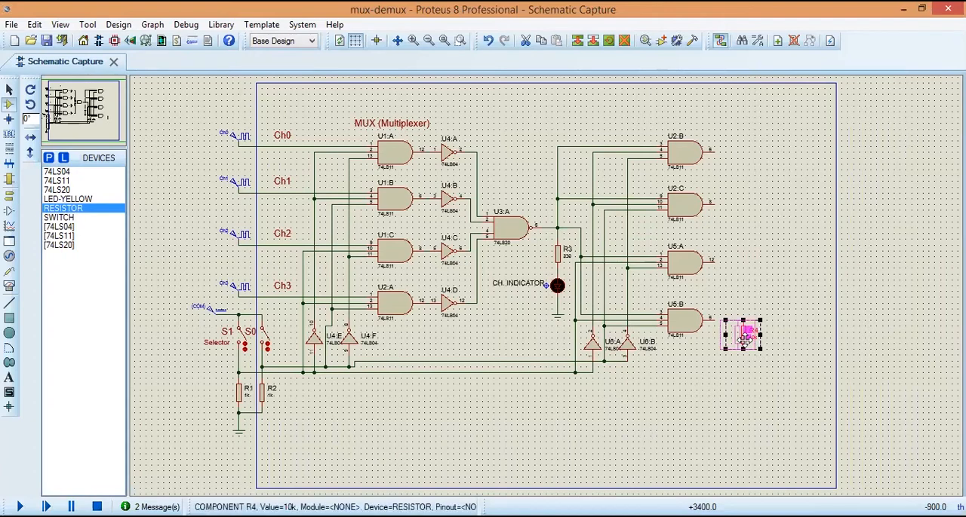
drag(743, 344, 737, 344)
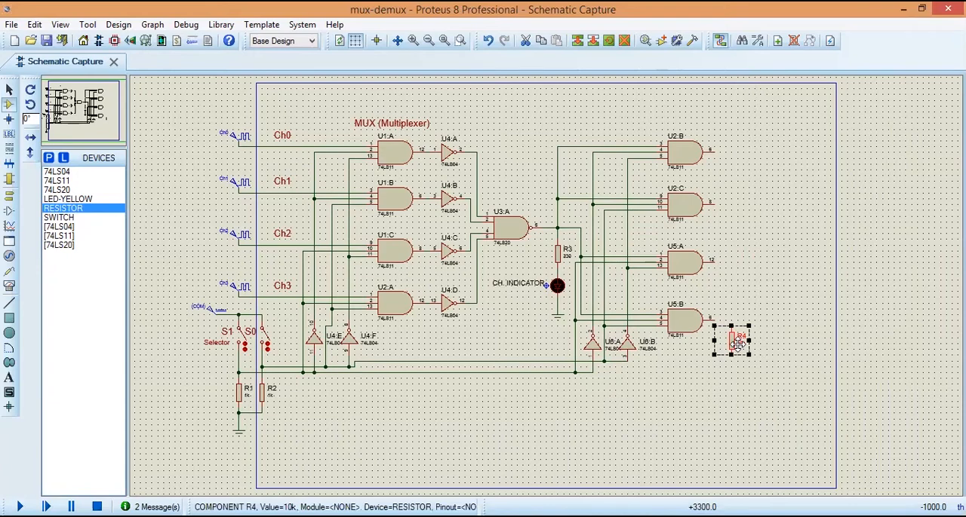
right_click(737, 344)
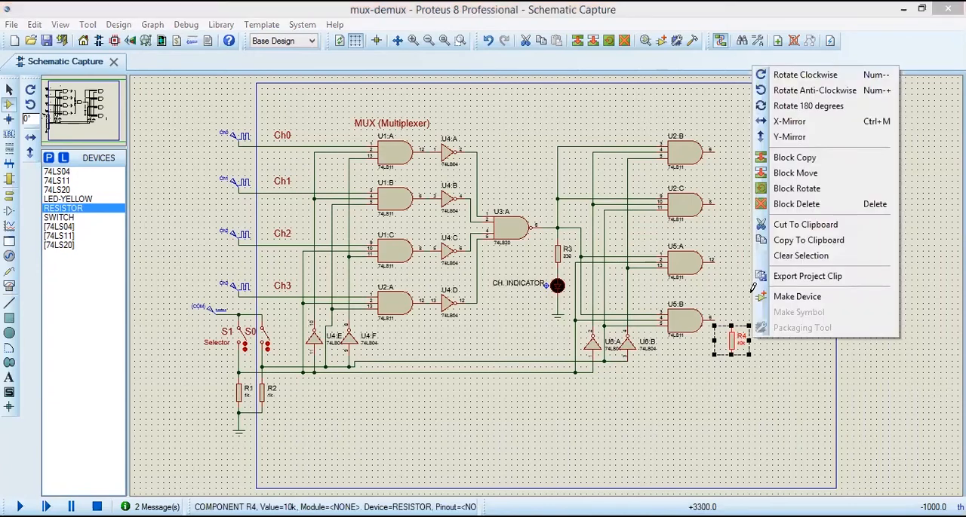
click(735, 394)
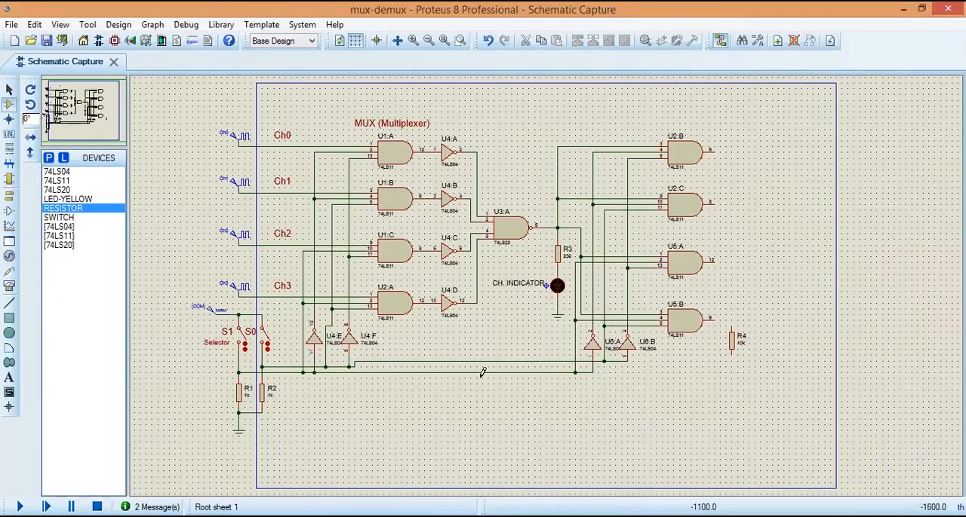
Step: Place an LED-YELLOW directly below R4 and clear the LED's part value label
click(67, 198)
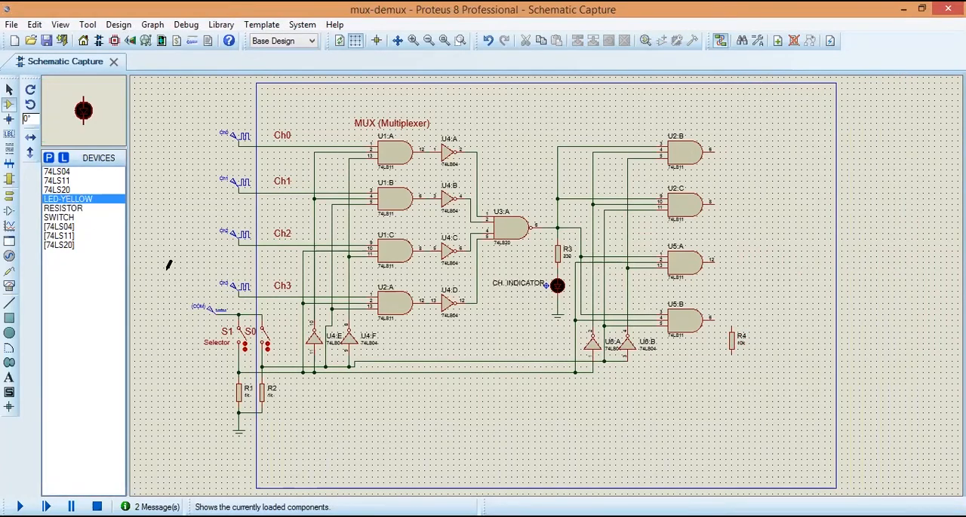
click(732, 370)
click(732, 372)
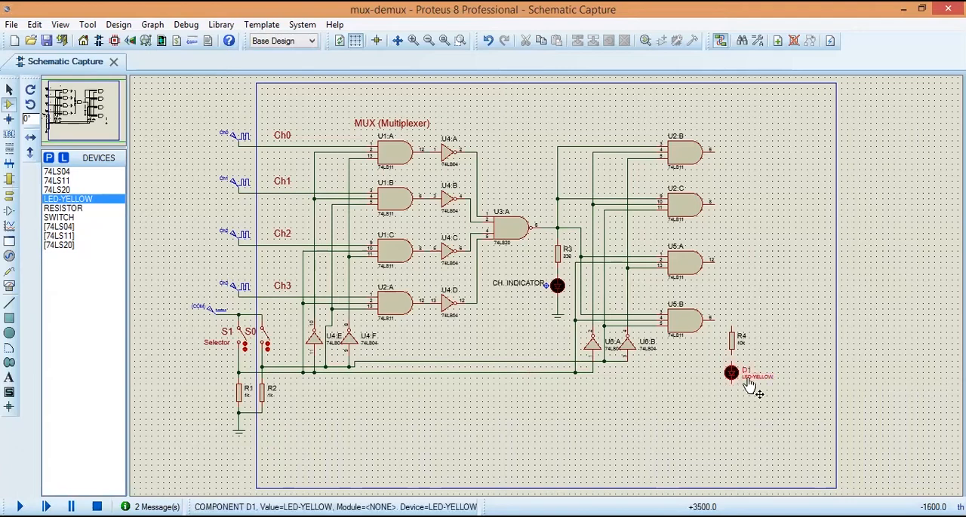
double_click(749, 381)
key(Delete)
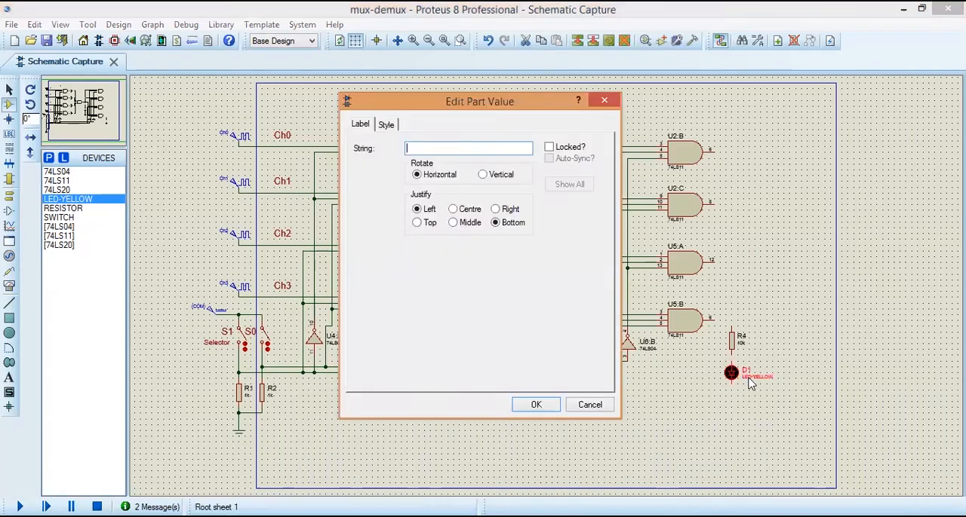
key(Return)
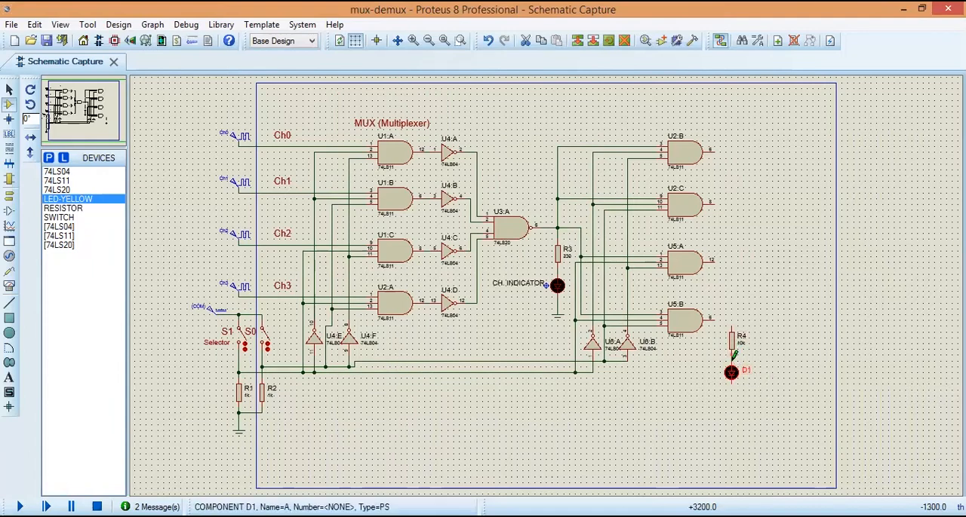
Step: Block-copy the R4 and D1 pair three times to the right, forming an evenly spaced row of four resistor-LED branches
drag(720, 326, 761, 395)
right_click(735, 370)
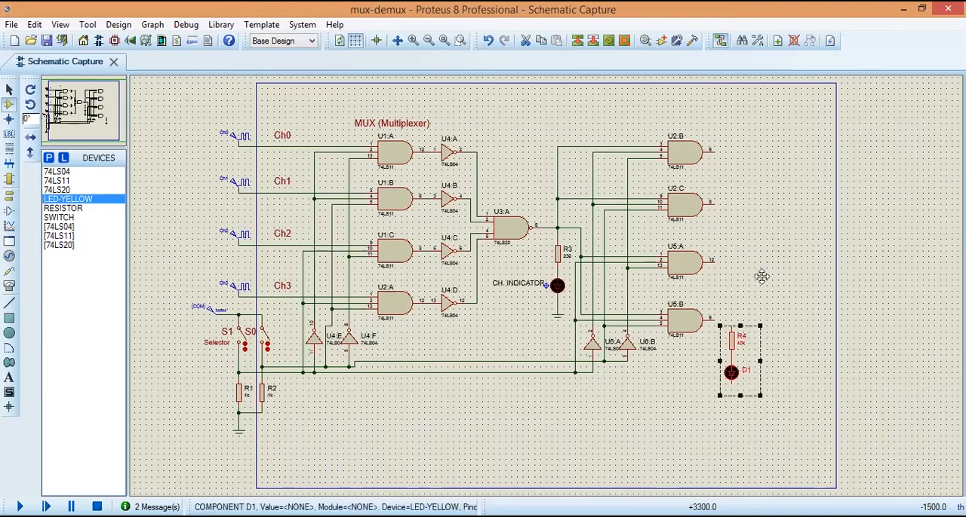
click(794, 186)
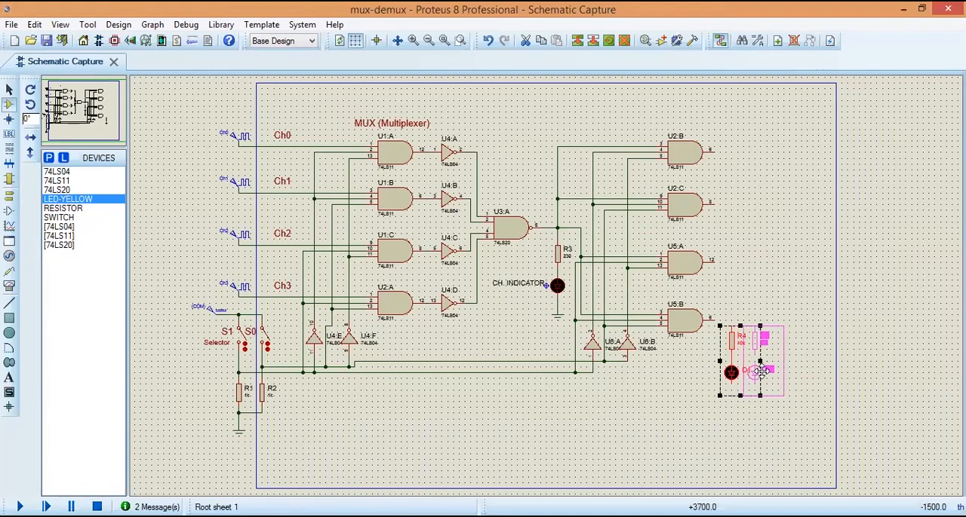
click(760, 371)
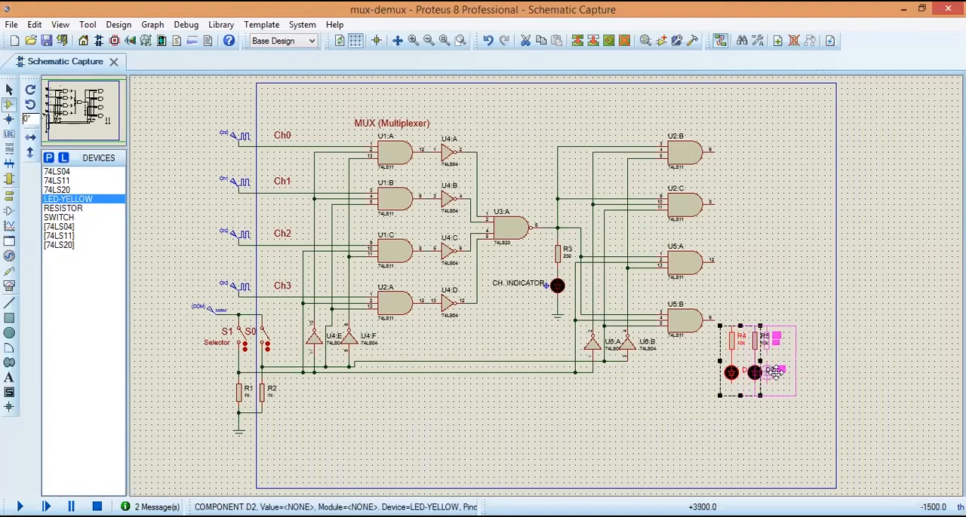
click(776, 371)
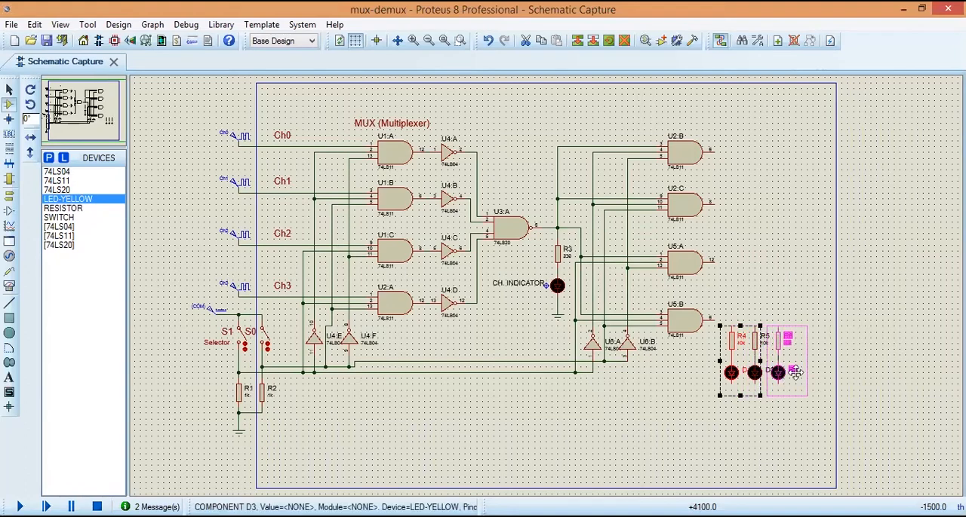
click(807, 372)
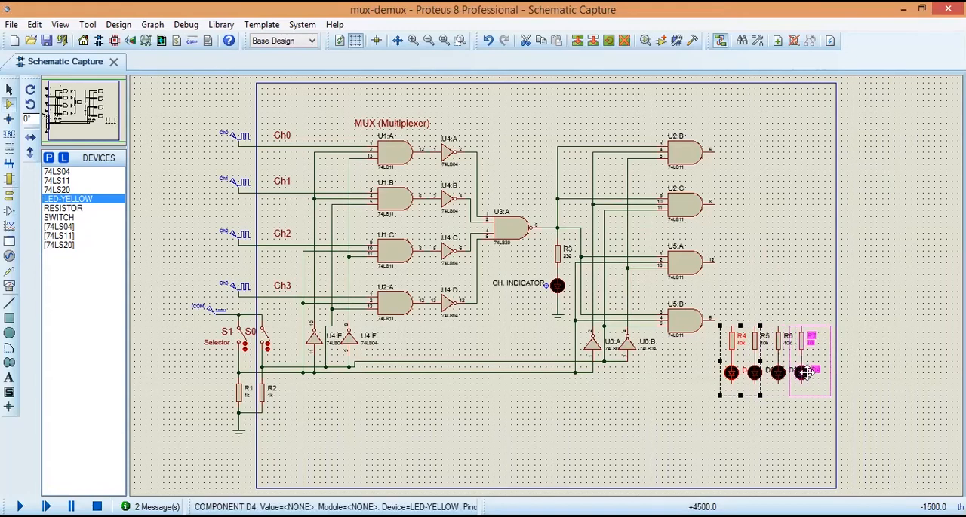
right_click(807, 372)
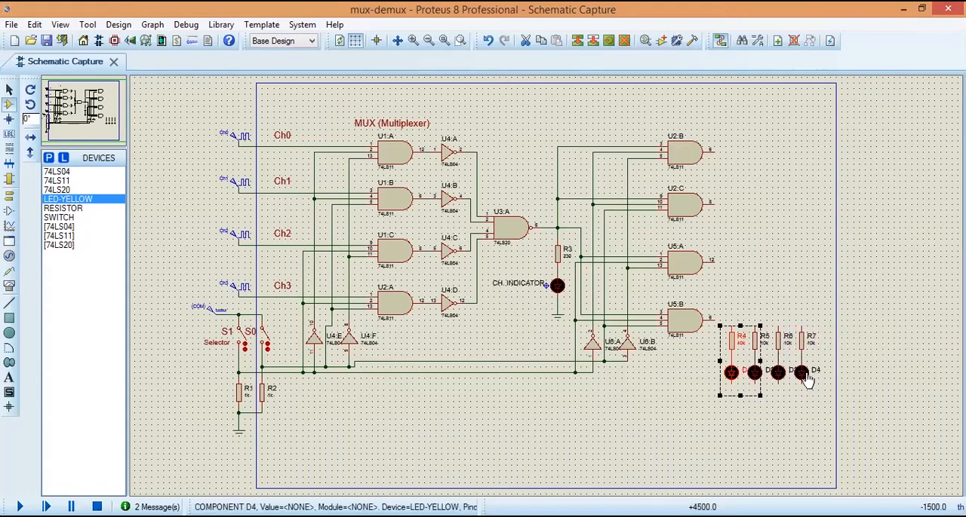
click(795, 425)
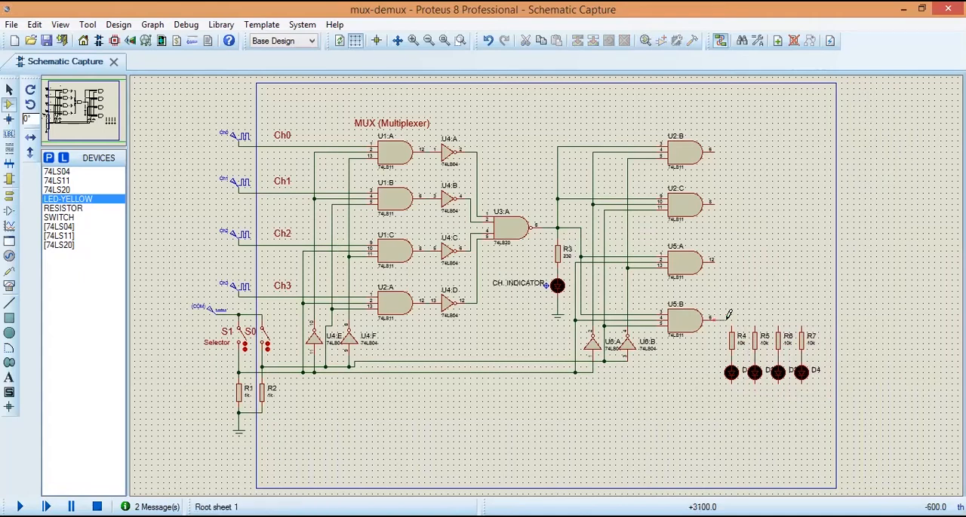
Step: Wire the outputs of U5:B, U5:A, U2:C and U2:B to the upper ends of R4, R5, R6 and R7 respectively
click(714, 259)
click(756, 326)
click(714, 204)
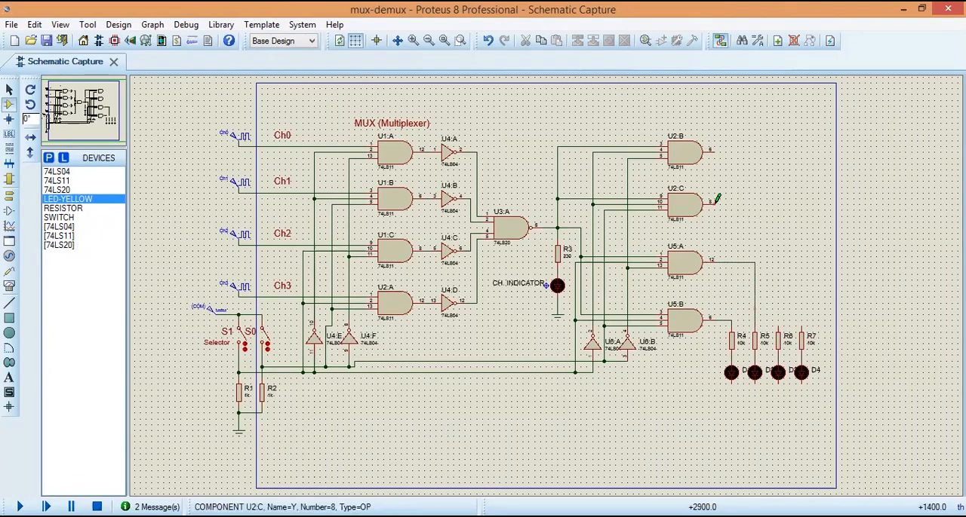
click(778, 327)
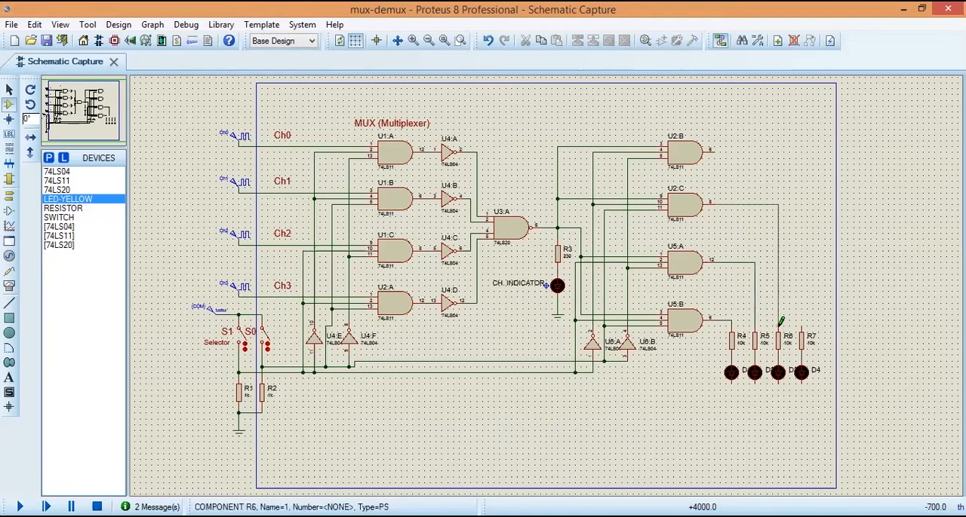
click(716, 150)
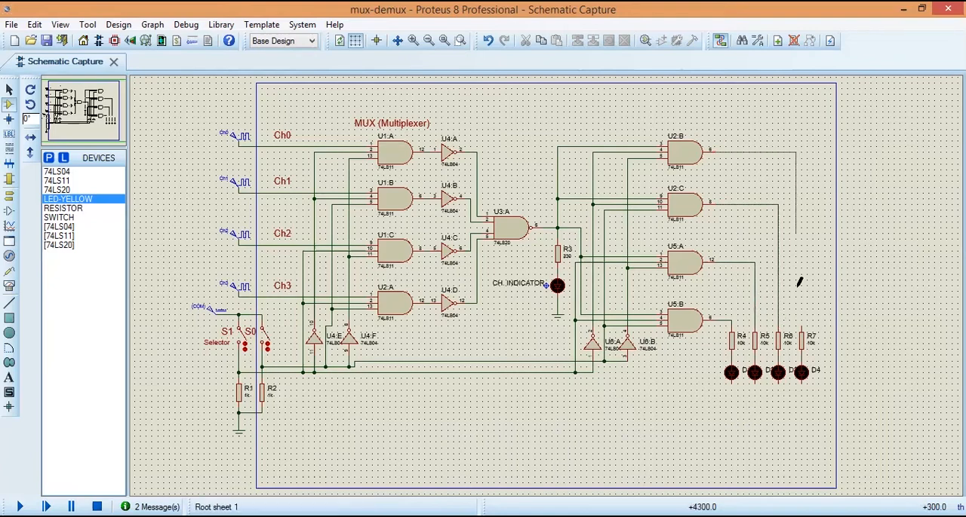
click(803, 319)
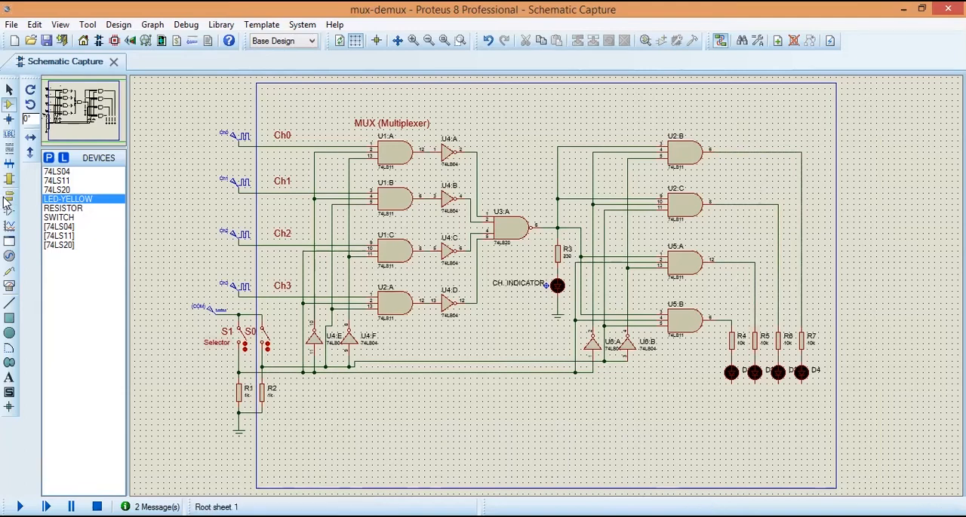
Step: Place a GROUND terminal below D1 and connect the lower ends of all four LEDs to it
click(10, 195)
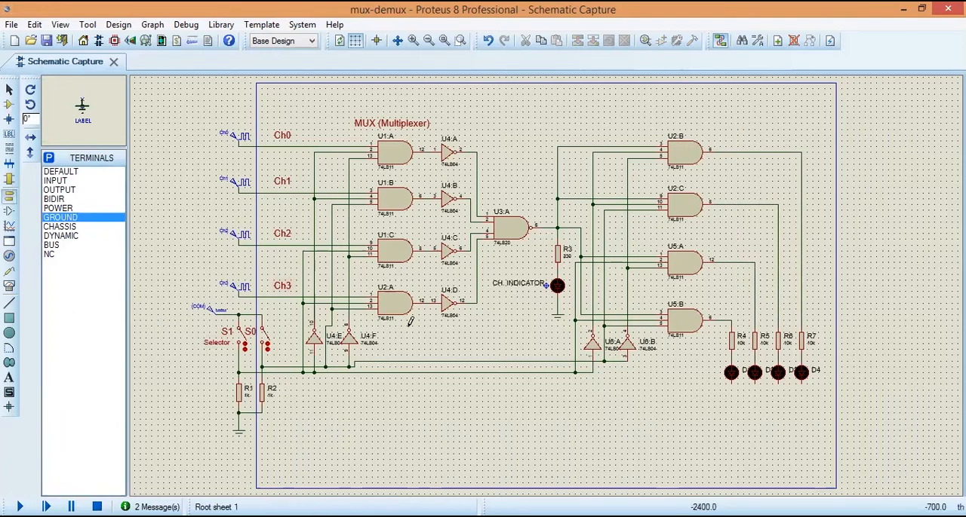
click(732, 403)
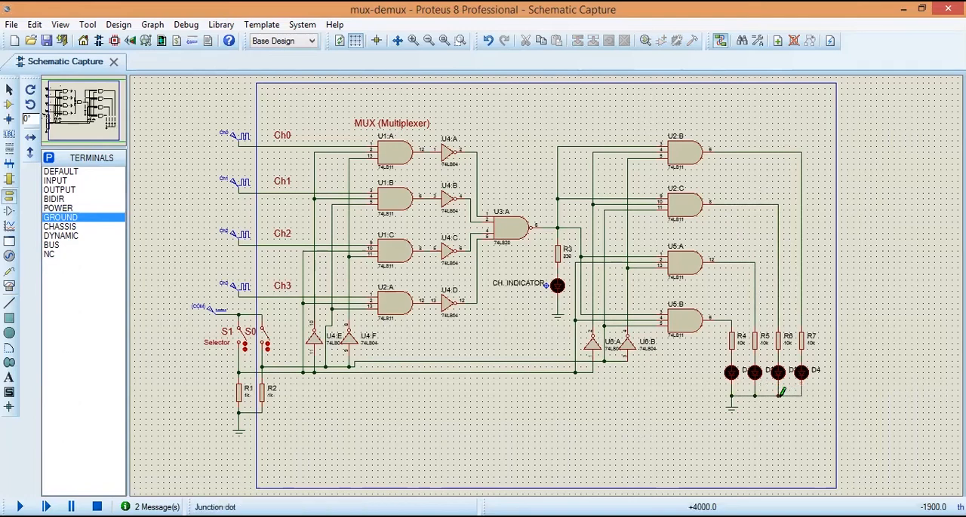
Step: Set the values of the four LED resistors R4, R5, R6 and R7 to 330
double_click(740, 344)
text(3)
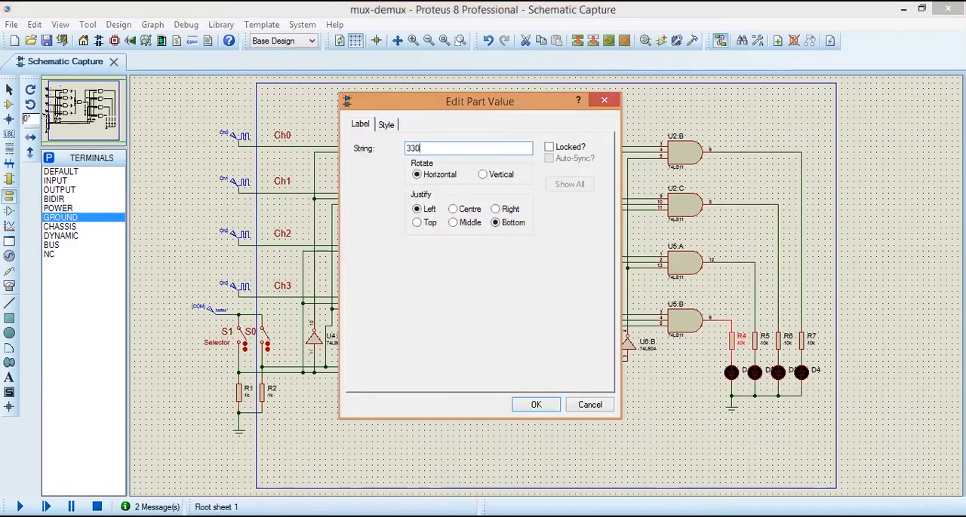
text(30)
key(Return)
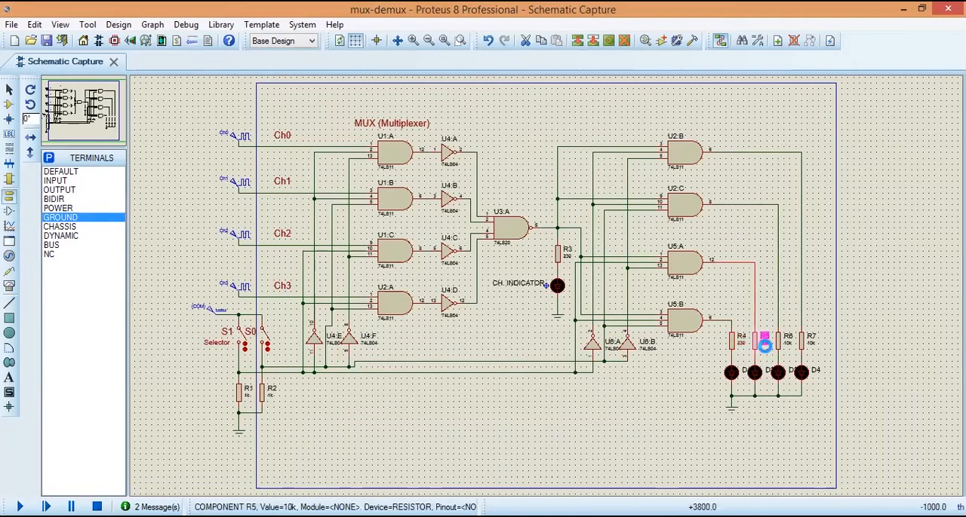
double_click(764, 344)
text(330)
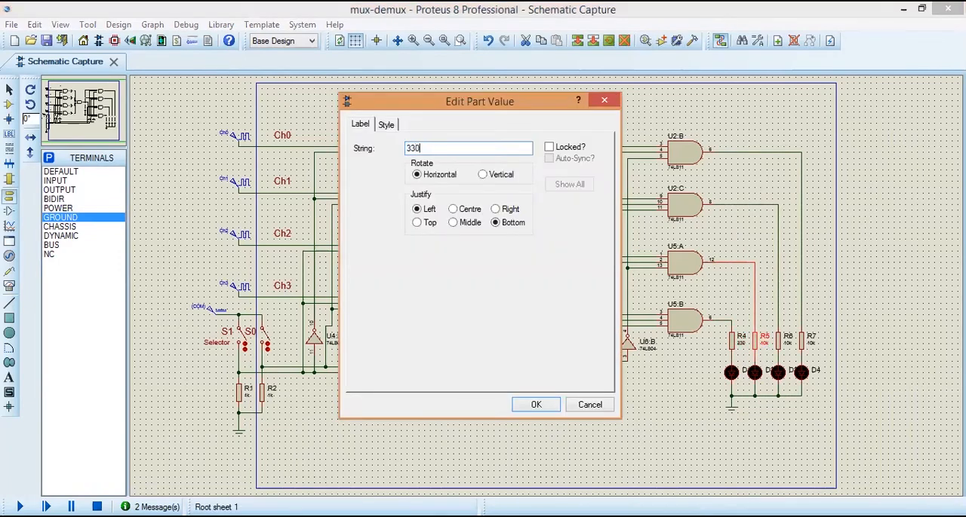
key(Return)
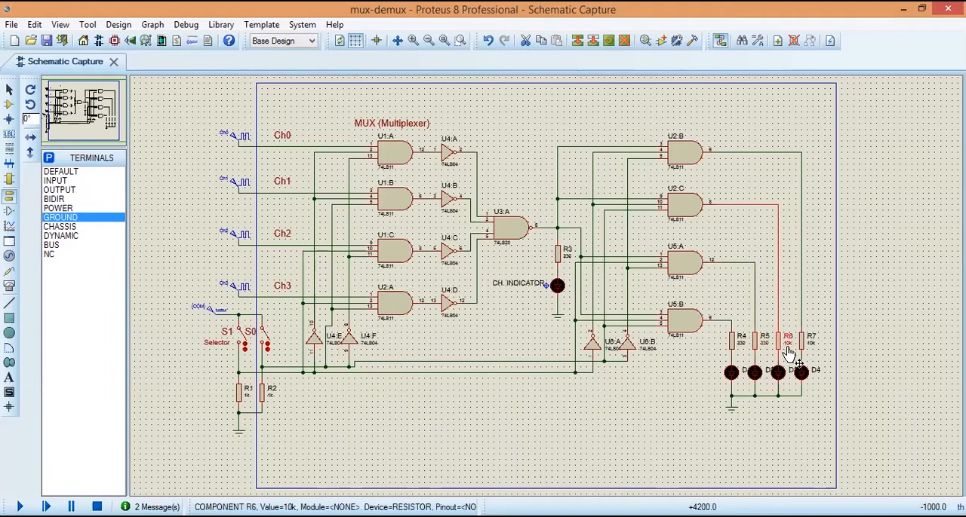
double_click(785, 345)
text(330)
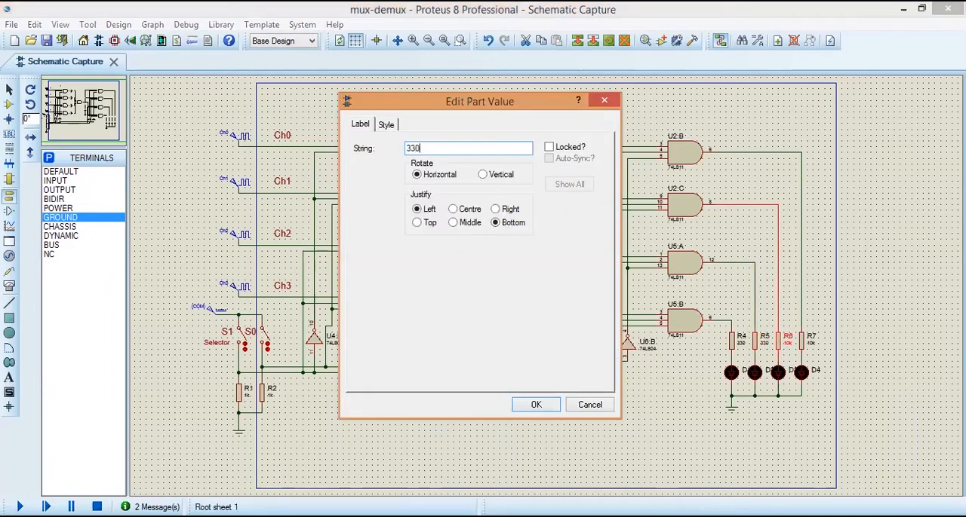
key(Return)
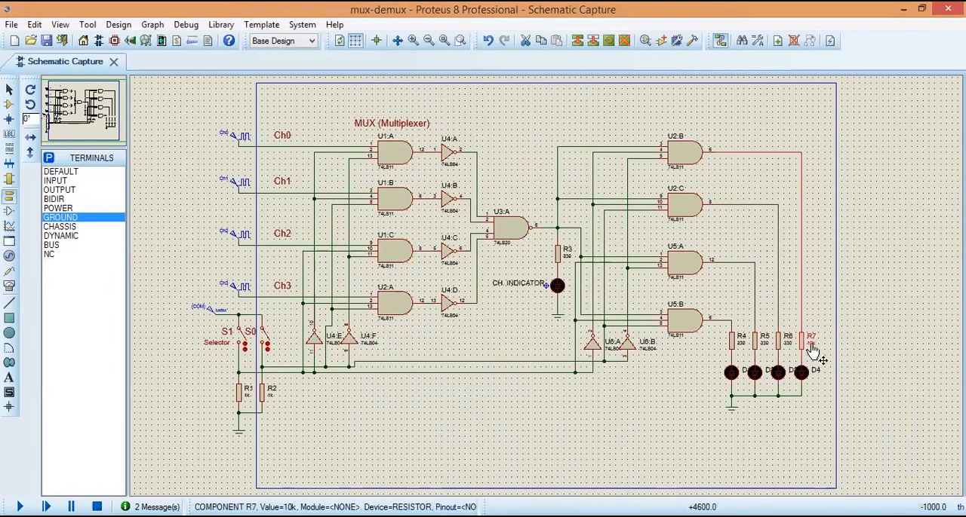
double_click(810, 343)
text(330)
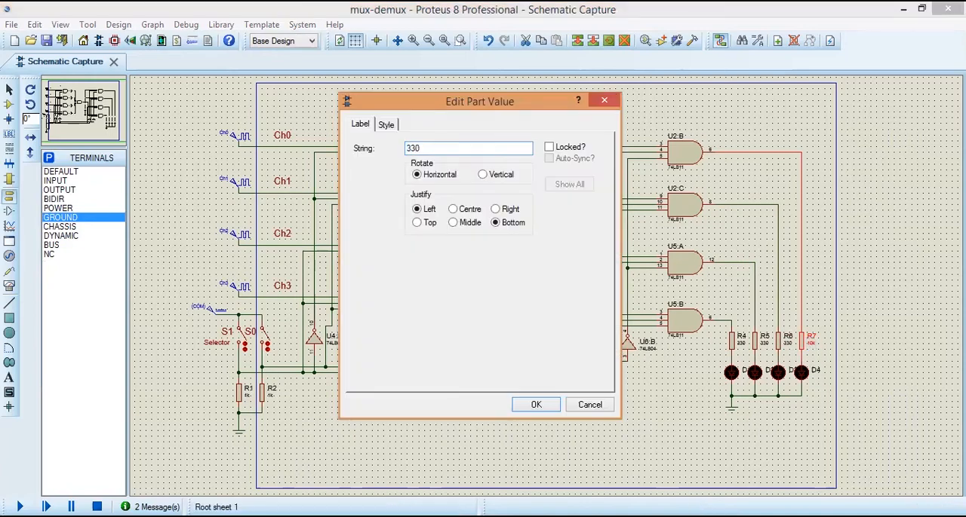
key(Return)
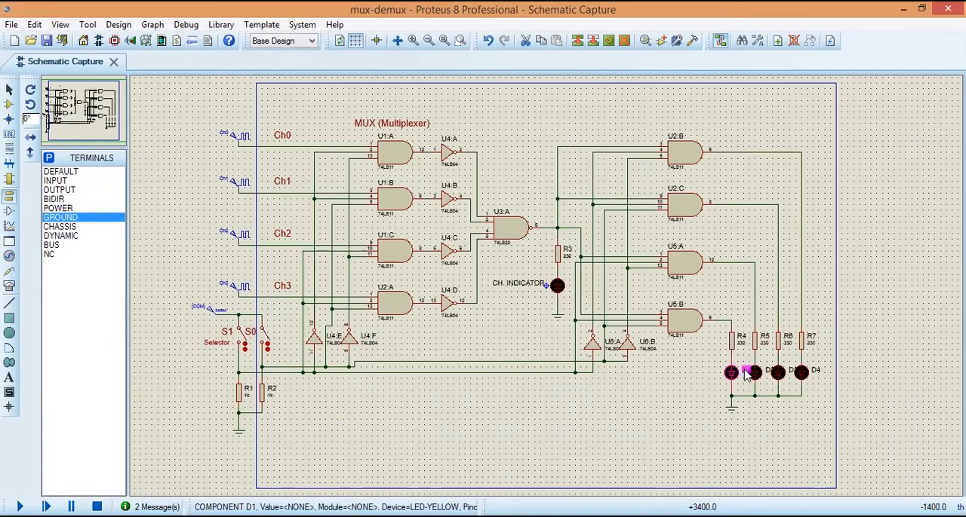
Step: Rename the four output LEDs below R4, R5, R6 and R7 as Q3, Q2, Q1 and Q0 respectively
double_click(744, 373)
text(Q3)
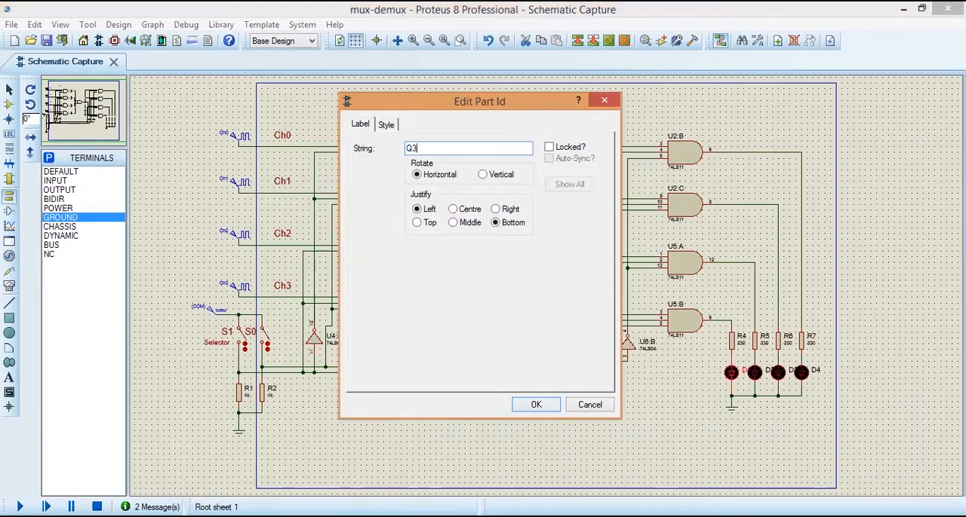
key(Return)
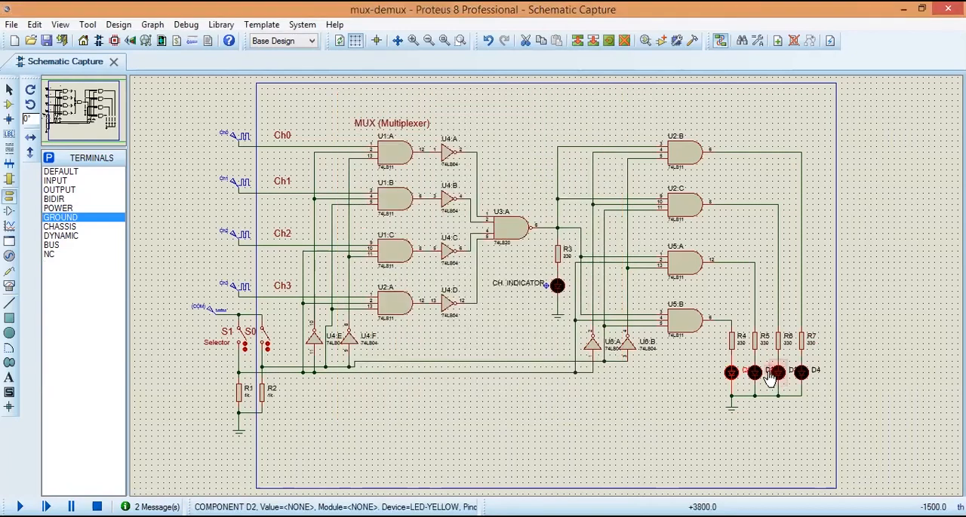
double_click(767, 371)
text(Q2)
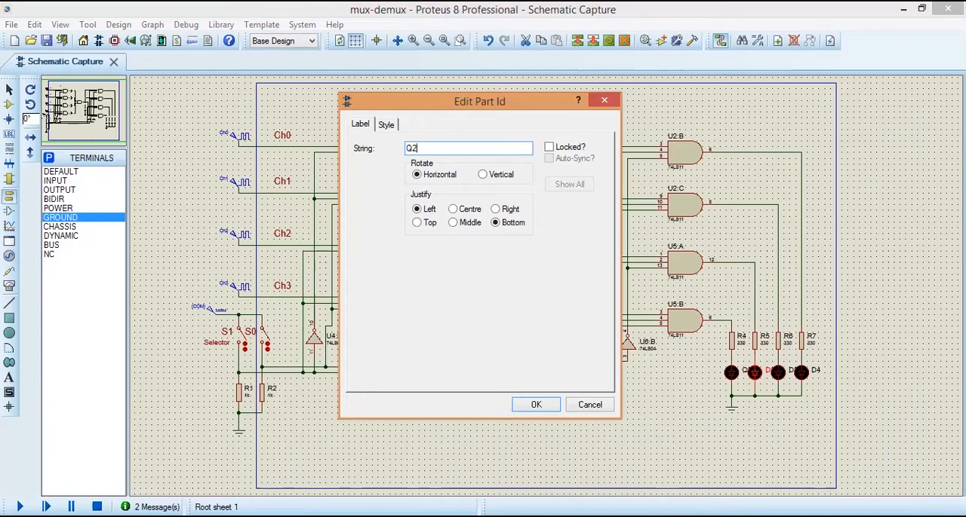
key(Return)
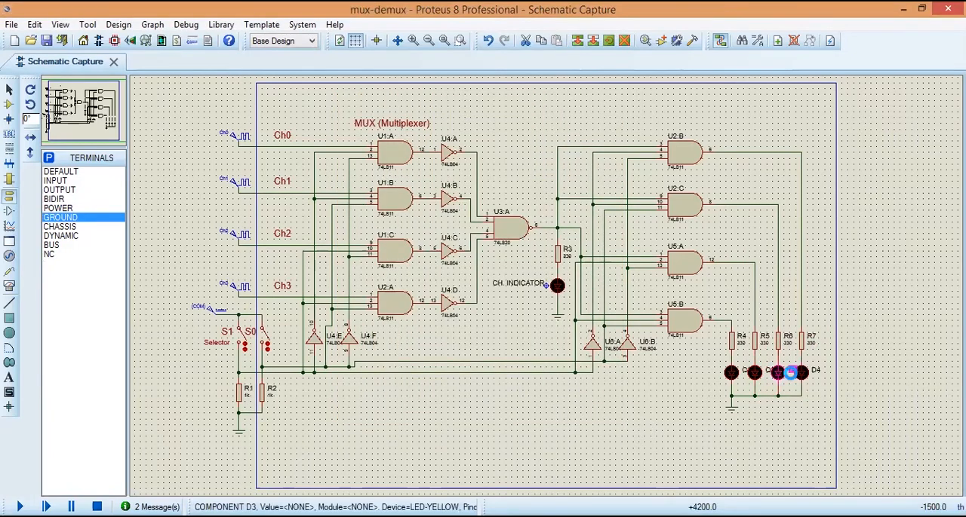
double_click(792, 371)
text(Q1)
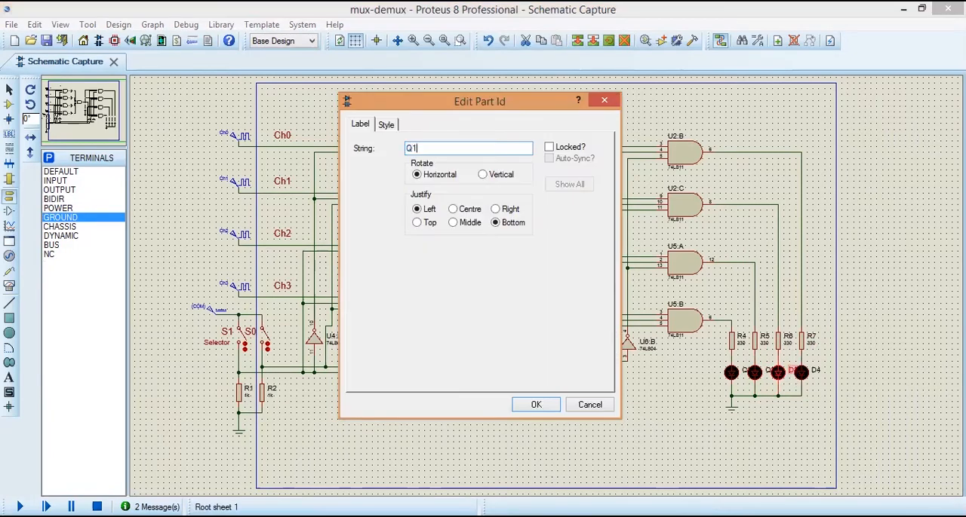
key(Return)
double_click(814, 371)
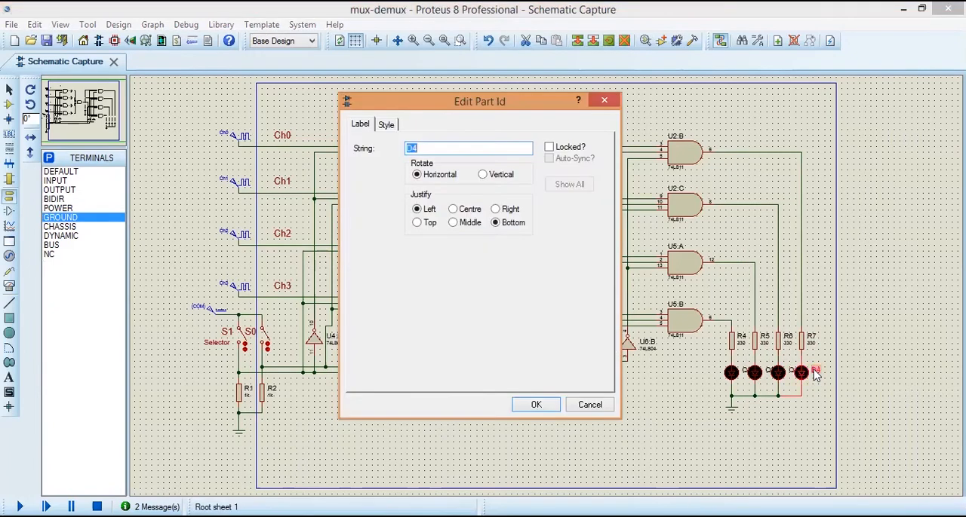
text(Q)
key(Return)
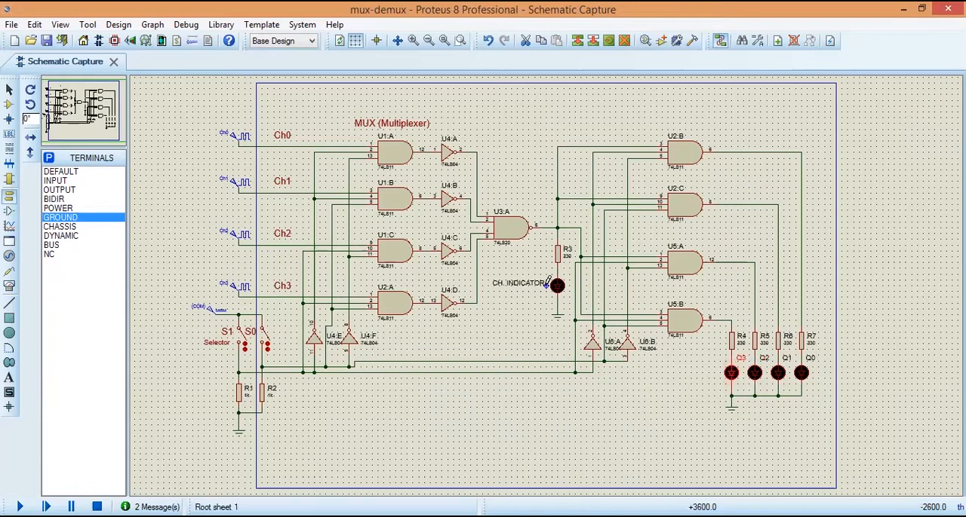
Step: Deselect the Q3 LED and save the mux-demux project
scroll(548, 282, up, 1)
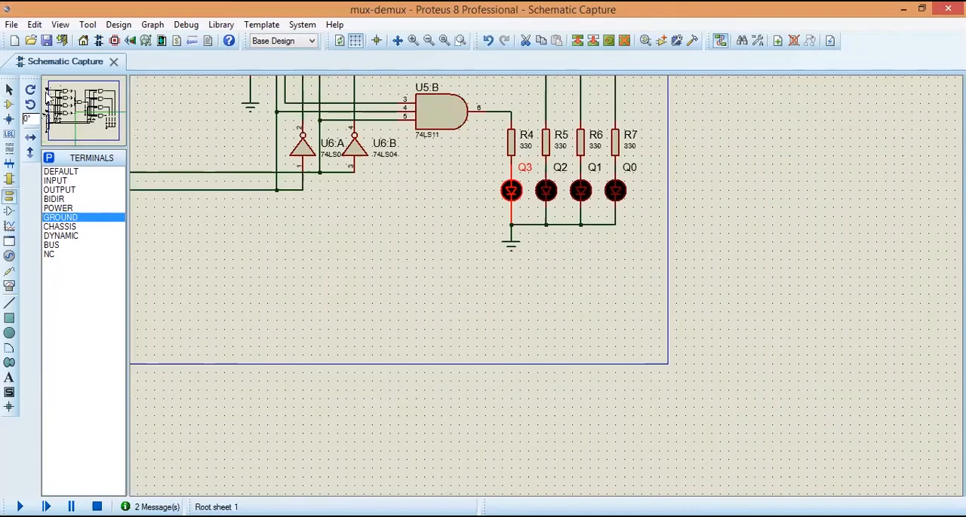
click(60, 98)
drag(61, 99, 84, 112)
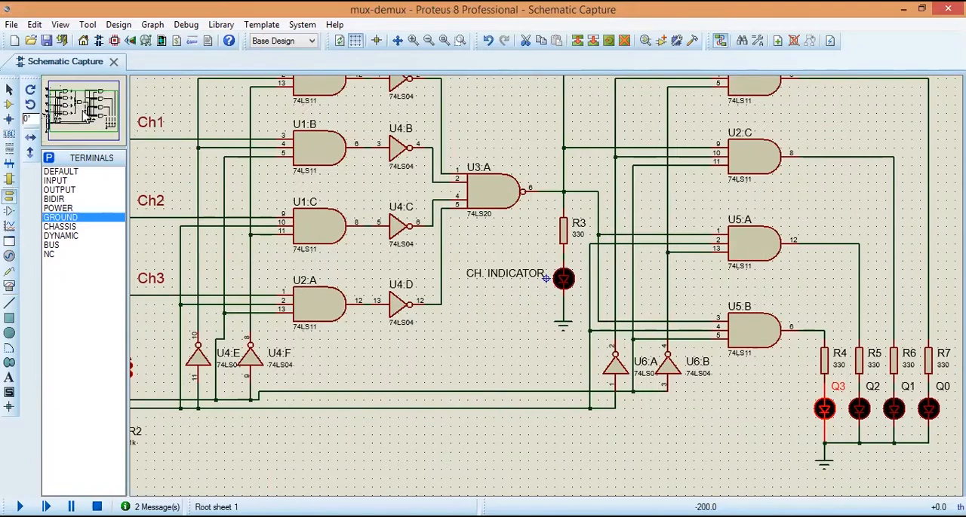
click(427, 40)
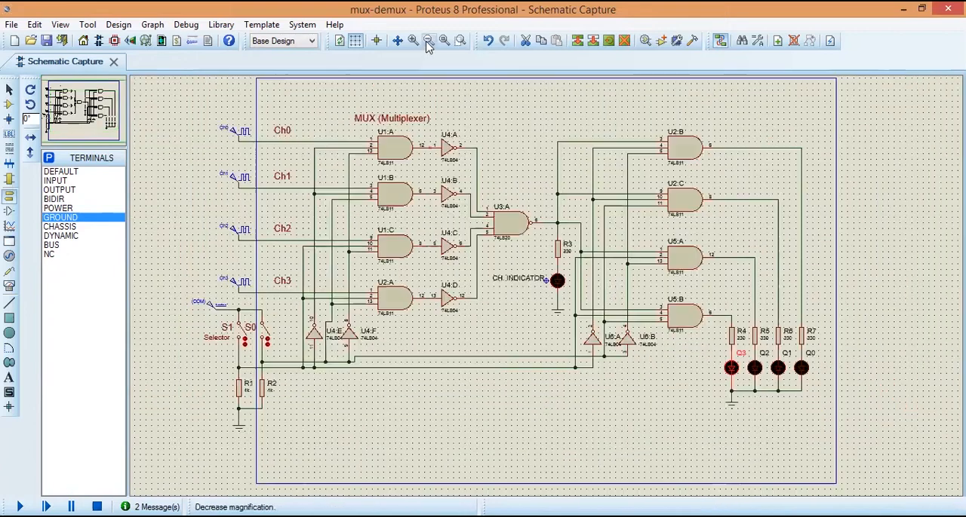
click(632, 422)
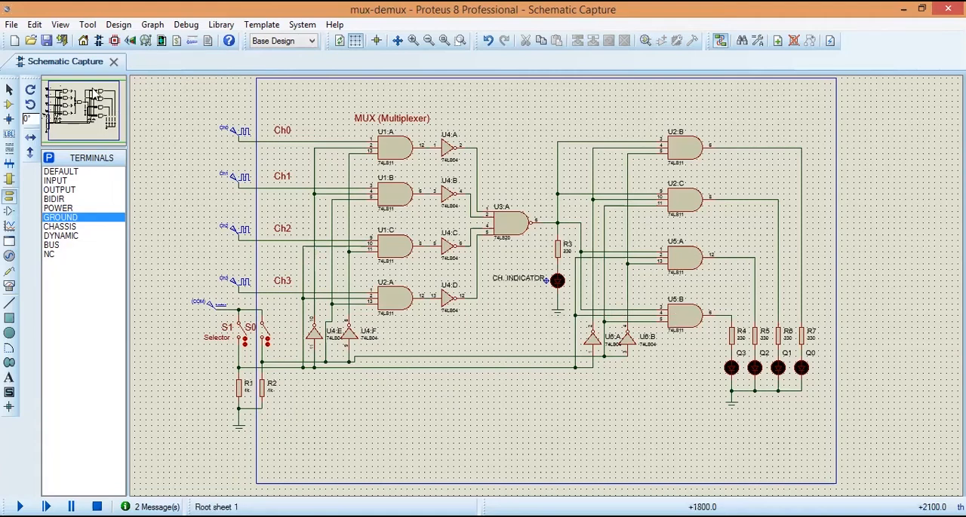
click(49, 44)
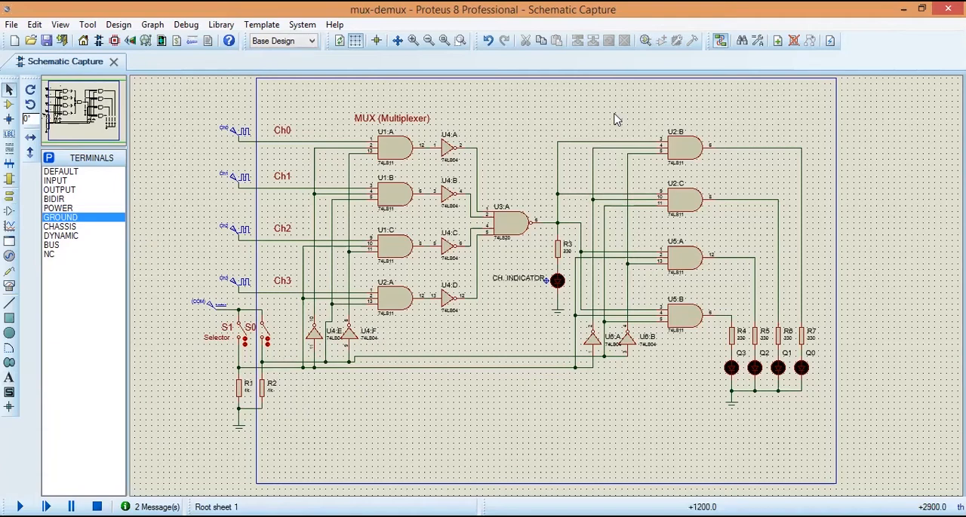
Step: Add the text "DEMUX (Demultiplexer)" with a height of 0.15in above gate U2:B
click(9, 379)
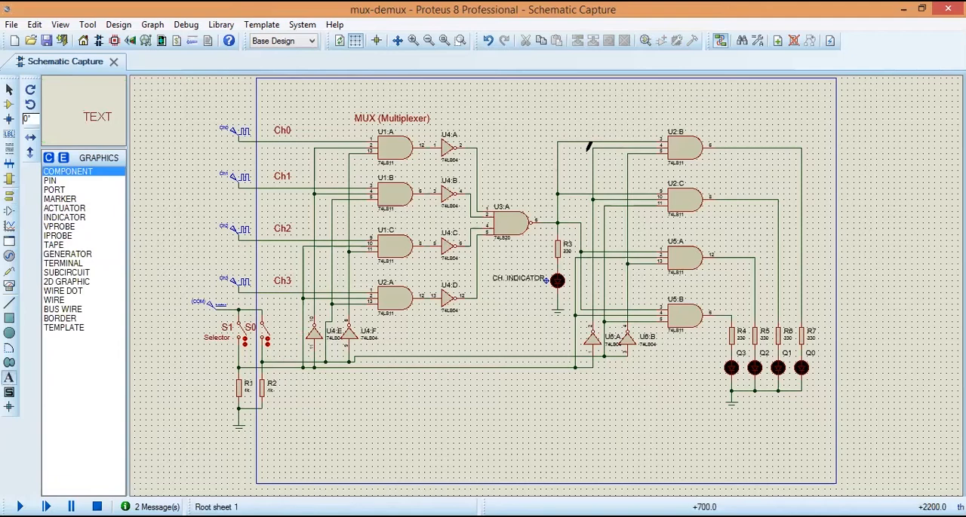
click(615, 107)
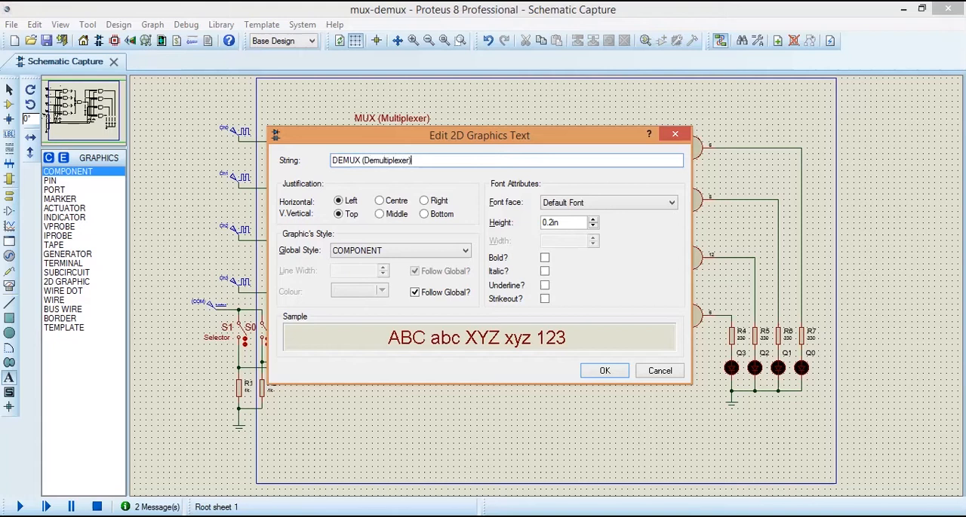
click(592, 224)
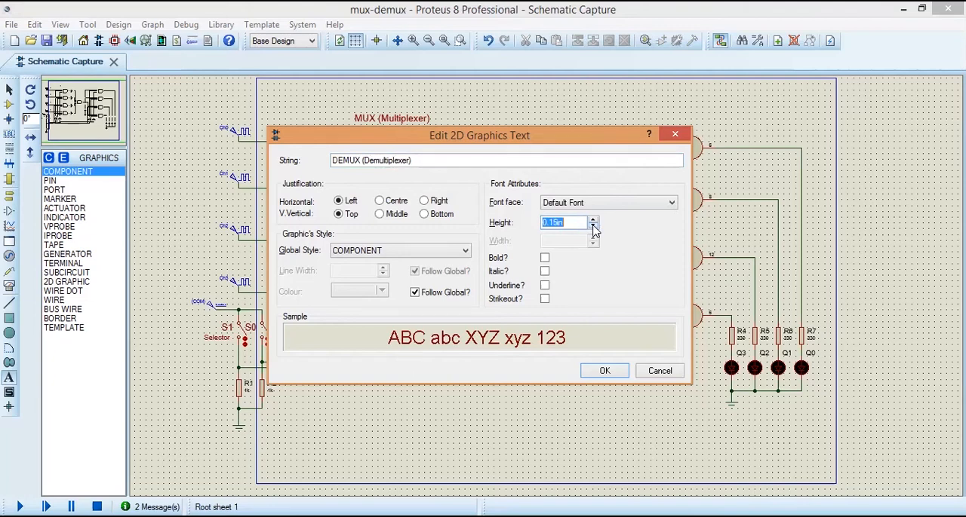
click(604, 369)
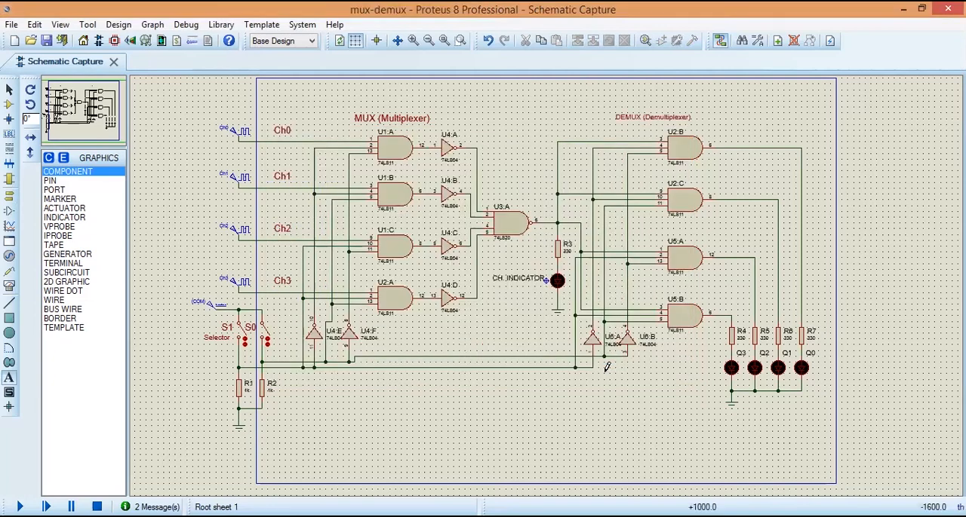
click(645, 113)
click(595, 221)
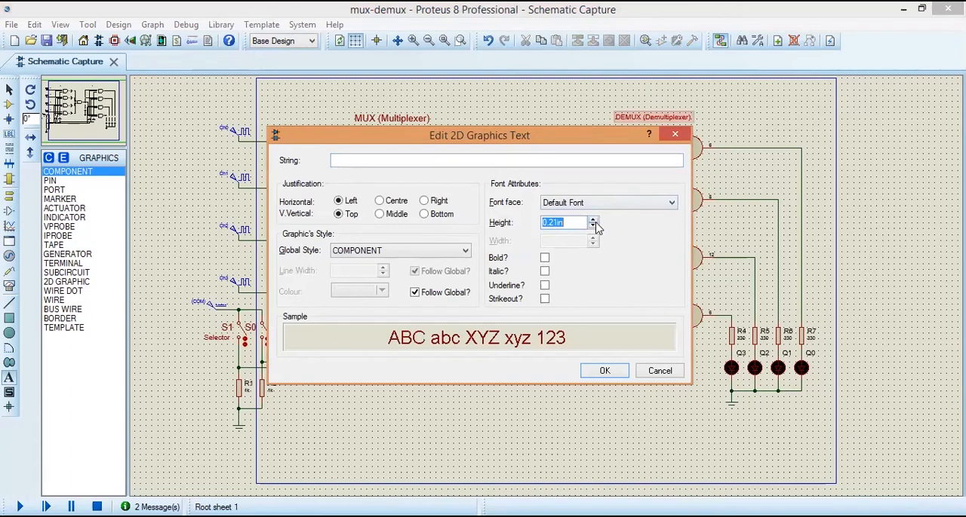
click(606, 372)
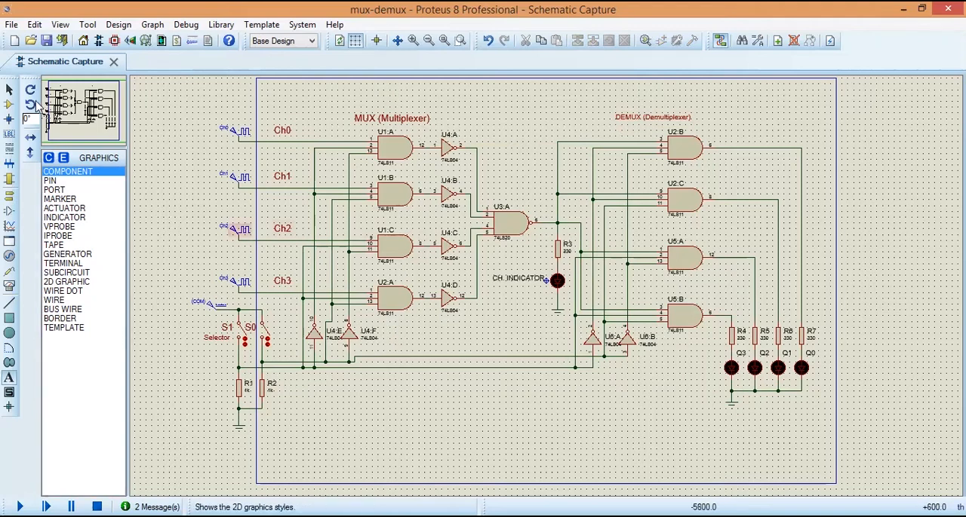
Step: Increase the text height of the "DEMUX (Demultiplexer)" title to match the MUX title
click(9, 89)
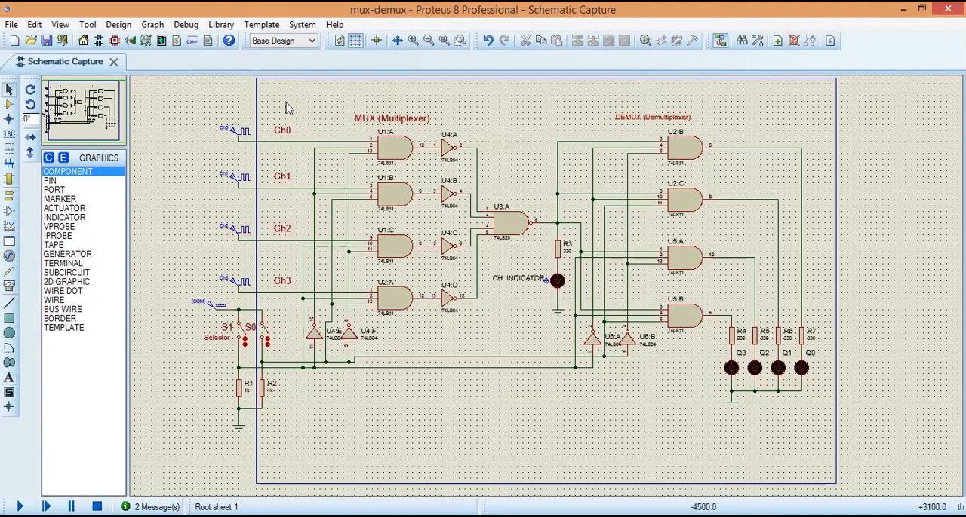
double_click(626, 119)
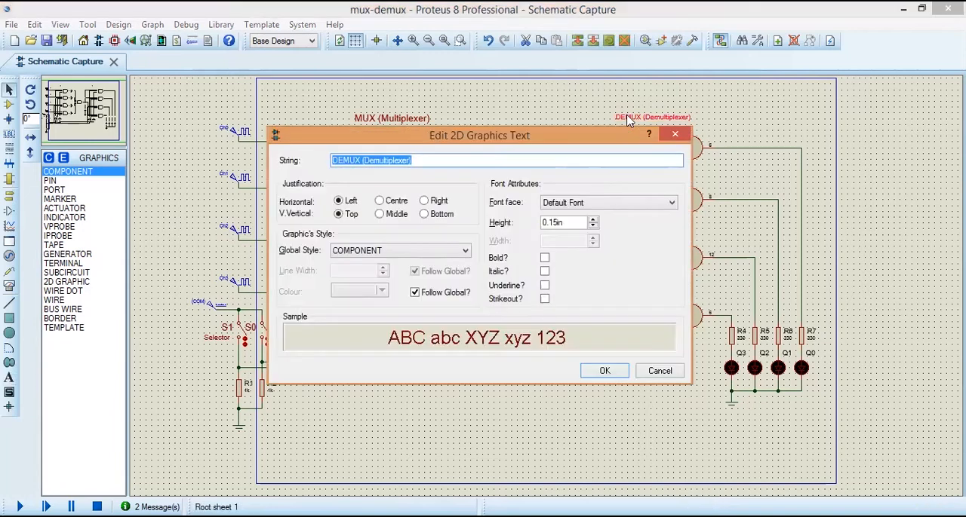
click(593, 220)
click(593, 220)
click(594, 220)
click(594, 220)
click(605, 371)
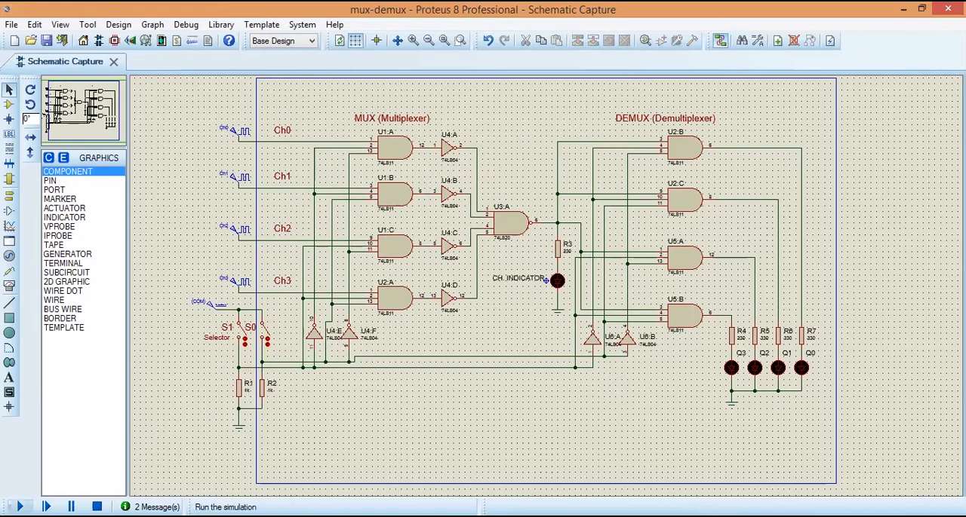
Step: Run the simulation to test the complete multiplexer-demultiplexer circuit and stop it
click(21, 507)
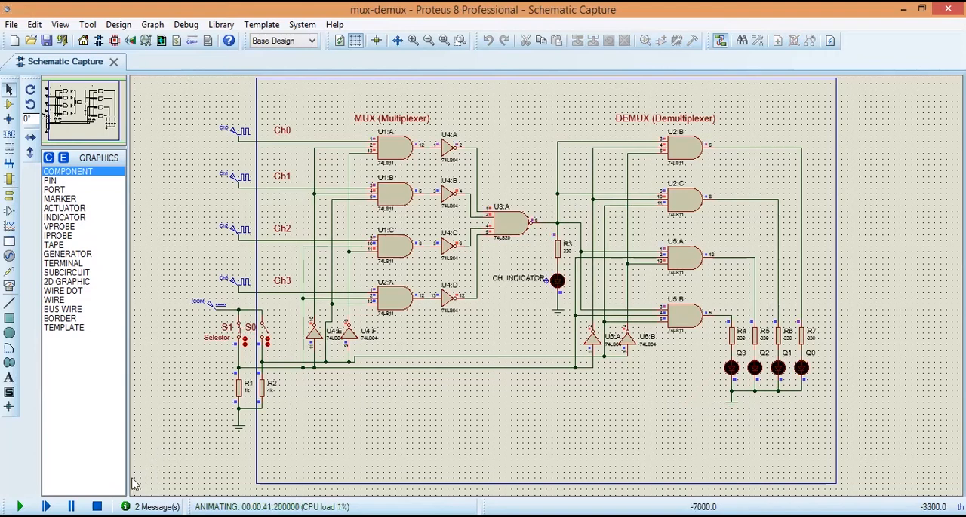
click(96, 507)
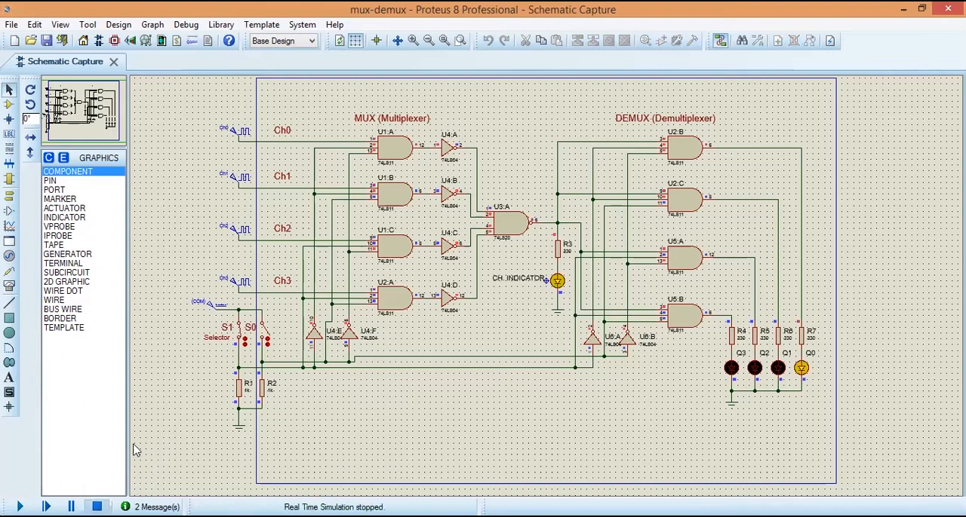
Step: Rename the DC generator feeding the selector switches as Vcc and set its voltage to 5 volts
double_click(195, 309)
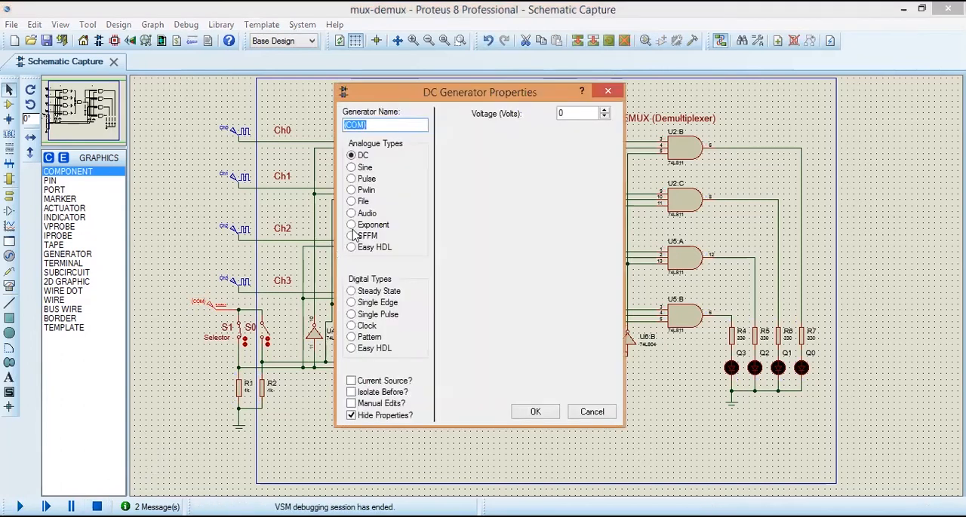
text(Vcc)
double_click(556, 113)
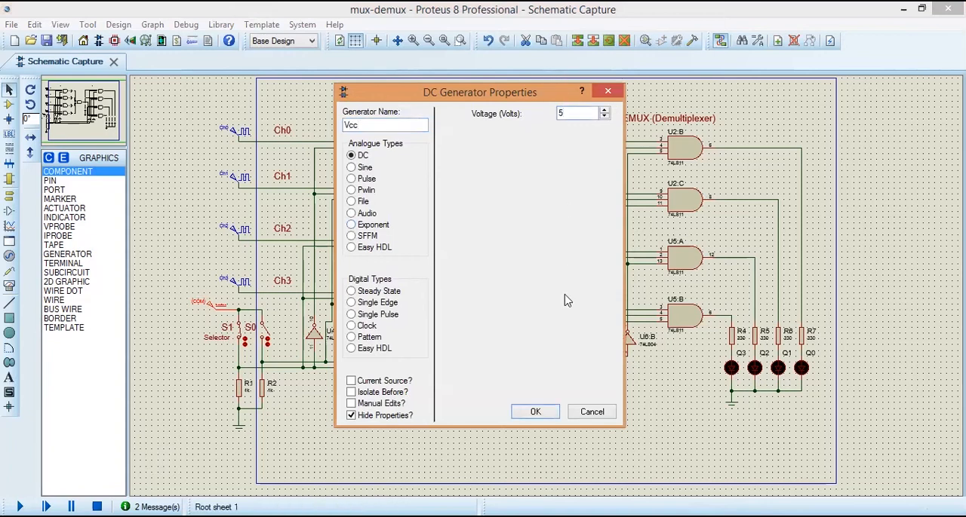
click(550, 415)
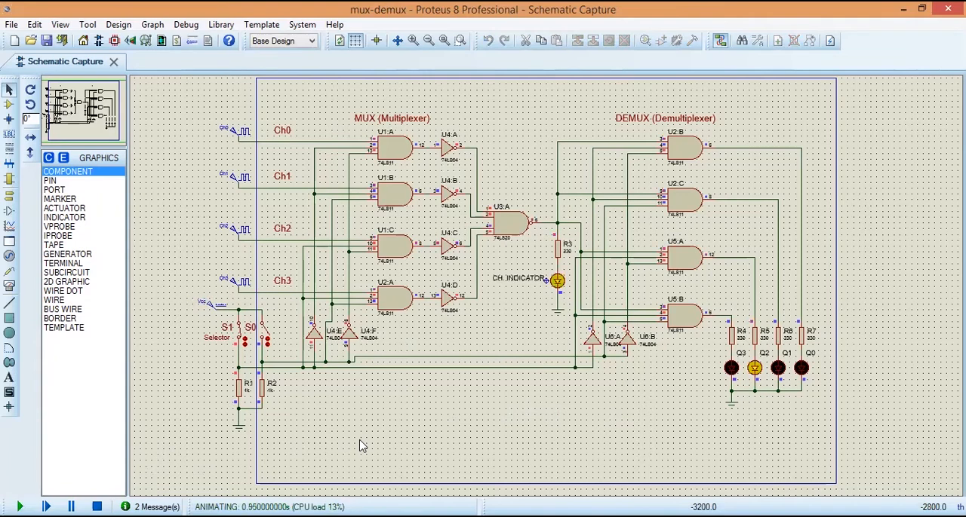
Step: Toggle selector switches S1 and S0 during simulation to check which of LEDs Q0–Q3 follows the channel indicator, and stop the simulation
click(242, 338)
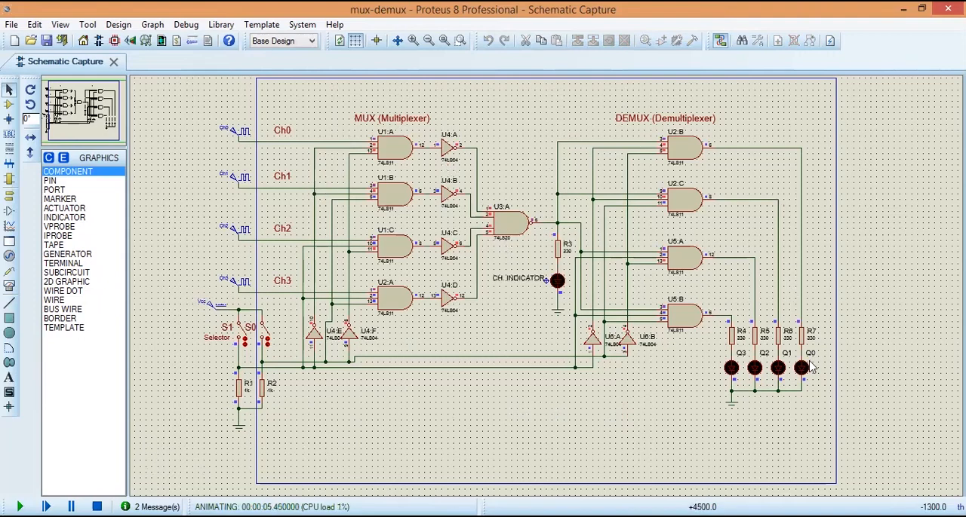
click(265, 336)
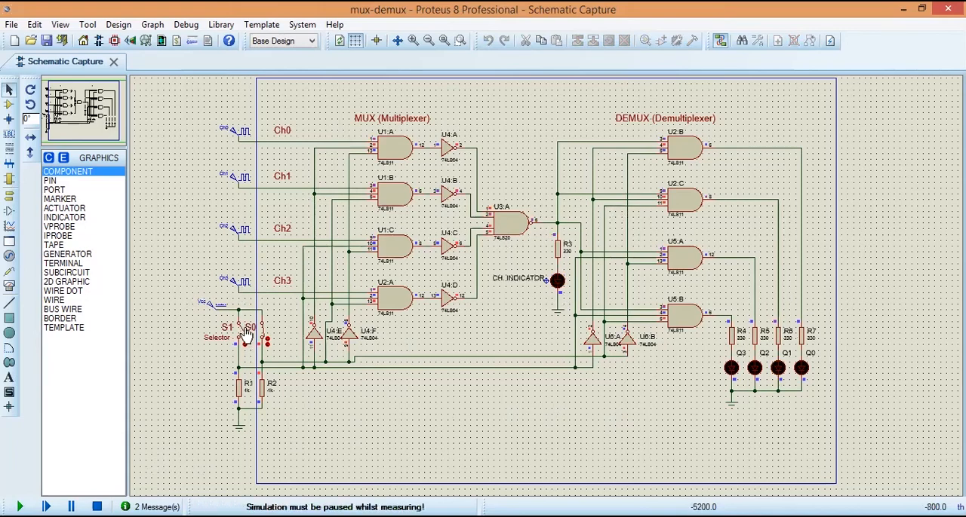
click(244, 337)
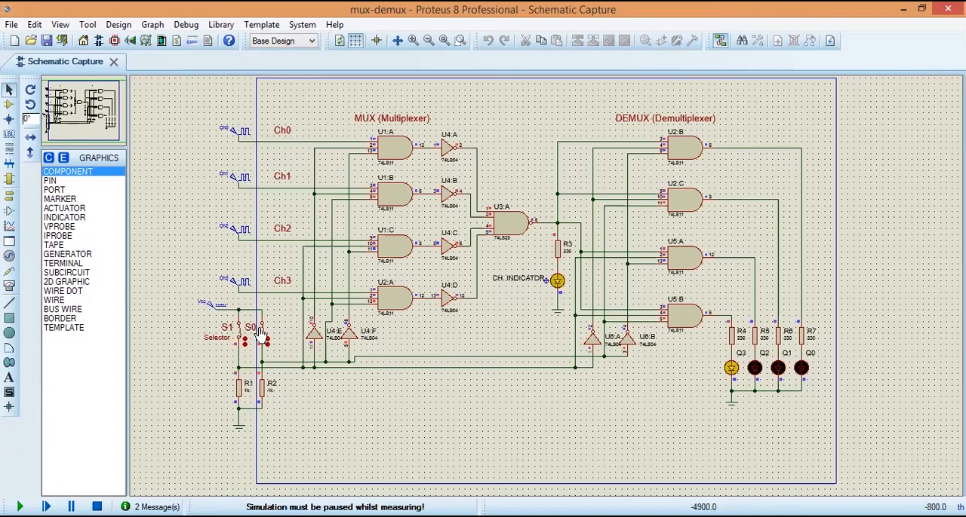
click(262, 335)
click(264, 336)
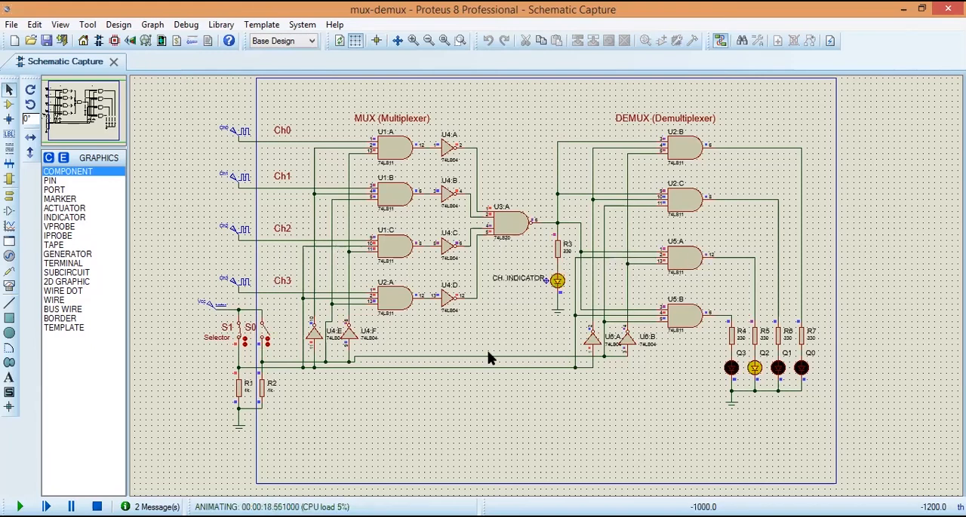
click(268, 337)
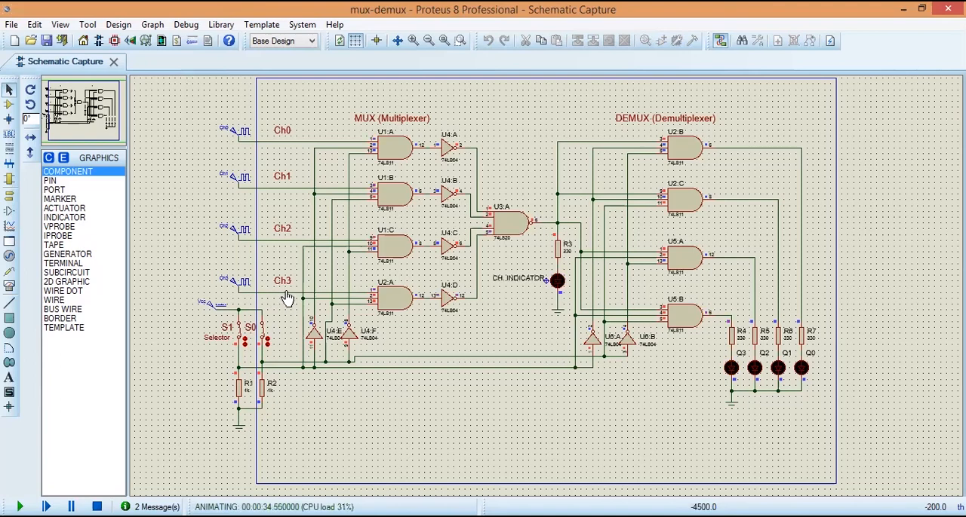
click(265, 335)
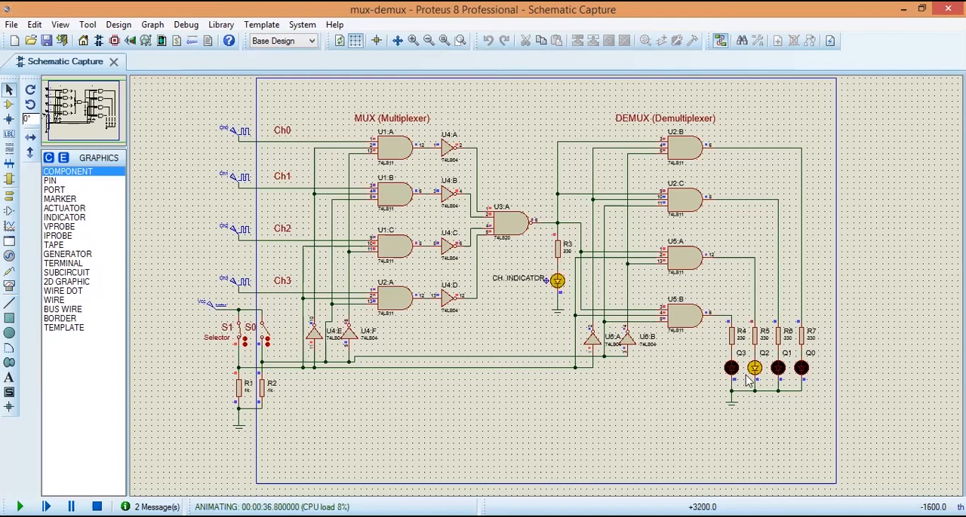
click(240, 337)
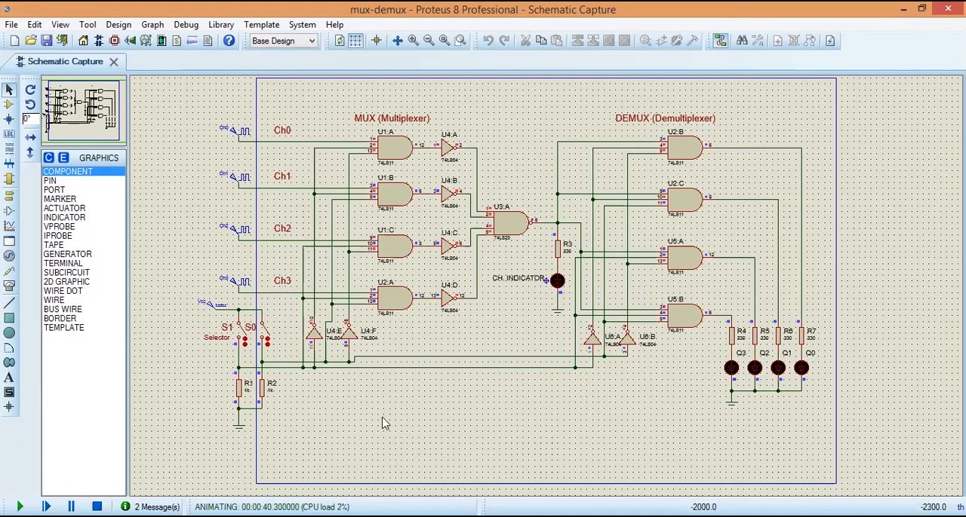
click(97, 507)
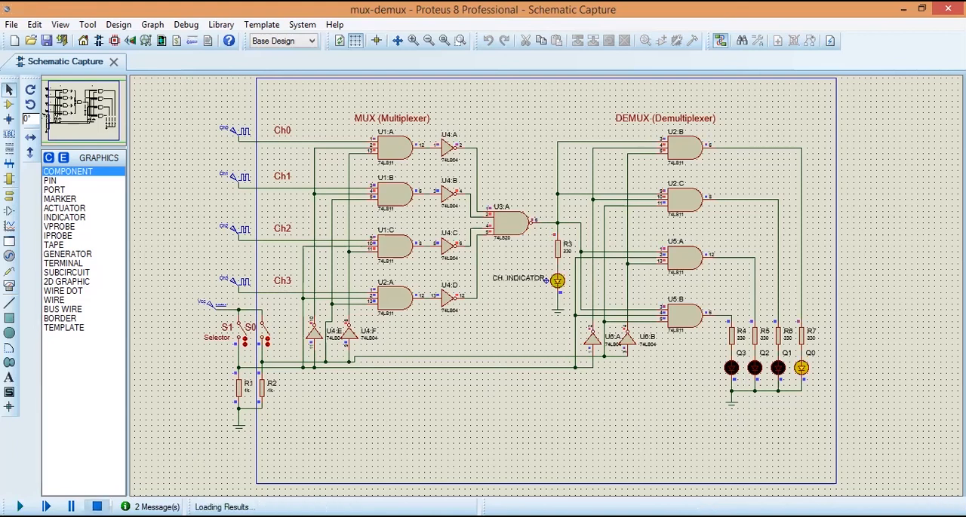